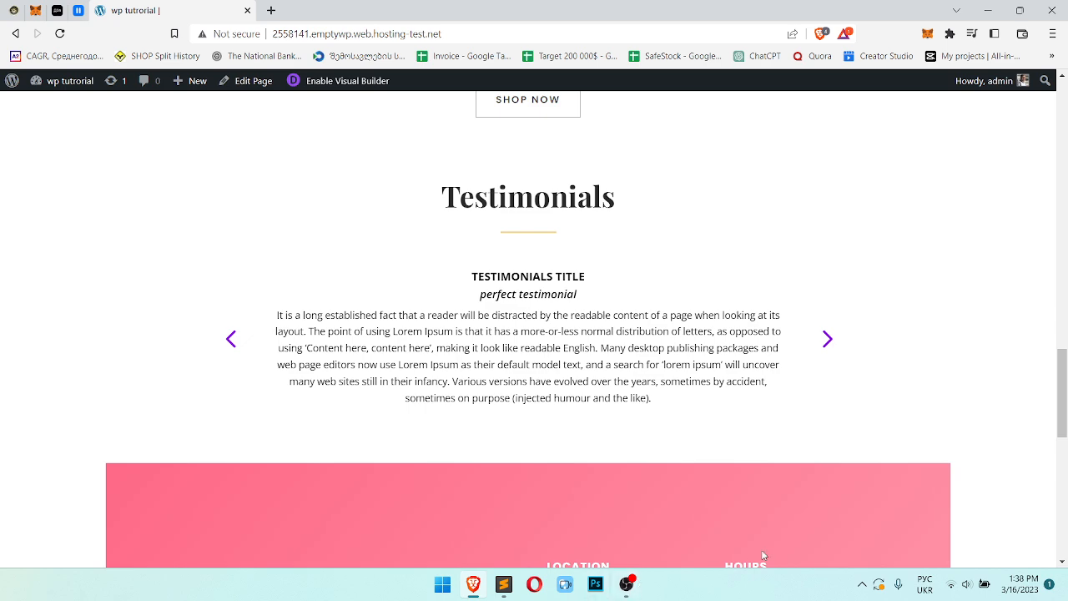
Open the homepage in the Visual Builder in a new tab and switch to it
{"action": "scroll", "coordinate": [564, 410], "scroll_direction": "down", "scroll_amount": 3}
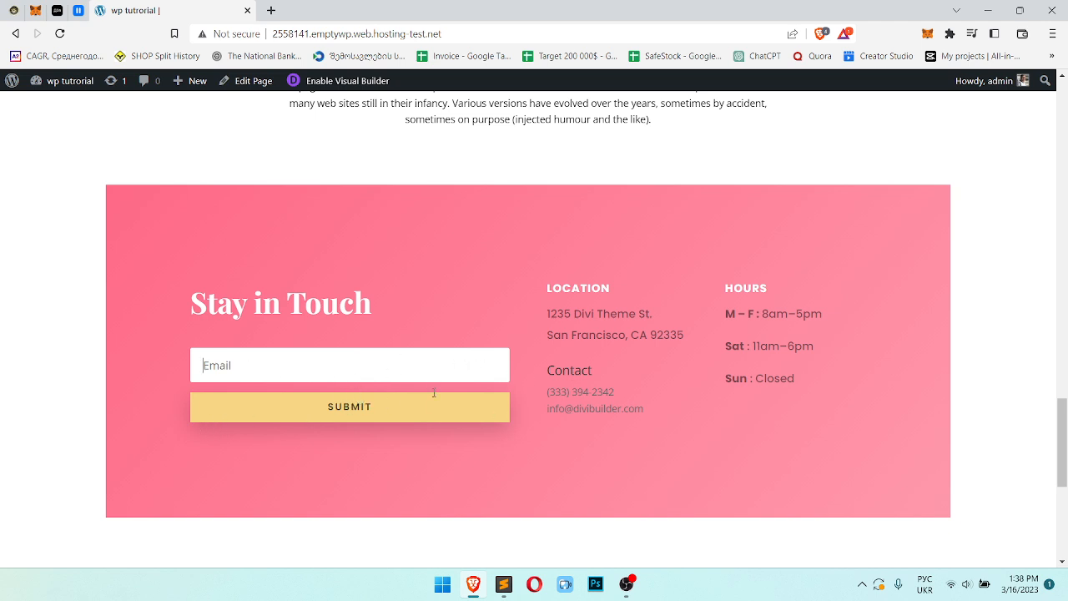
{"action": "middle_click", "coordinate": [326, 87]}
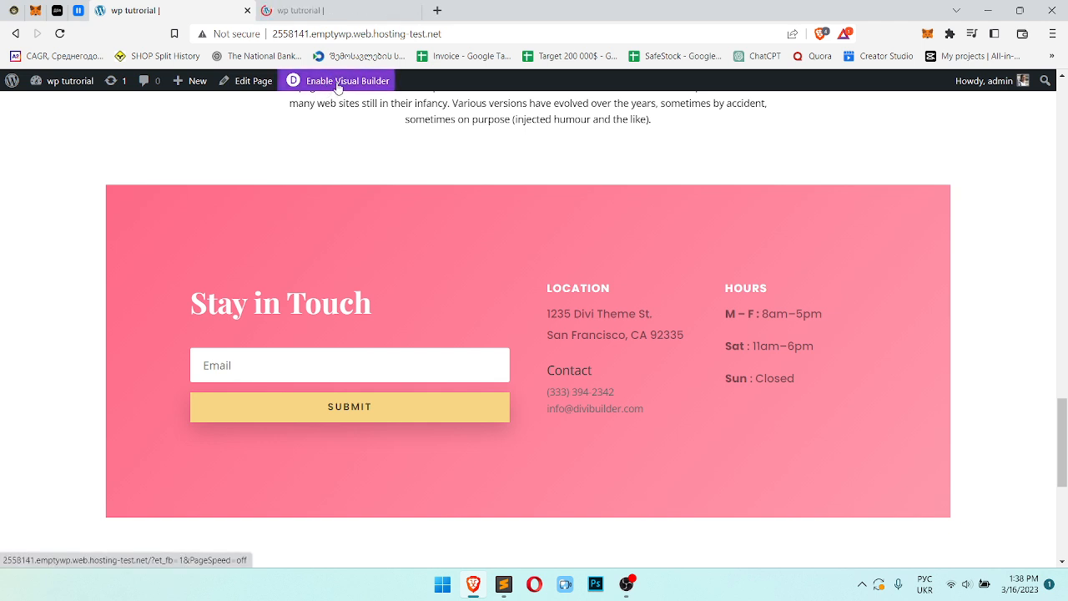
{"action": "key", "text": "ctrl+Tab"}
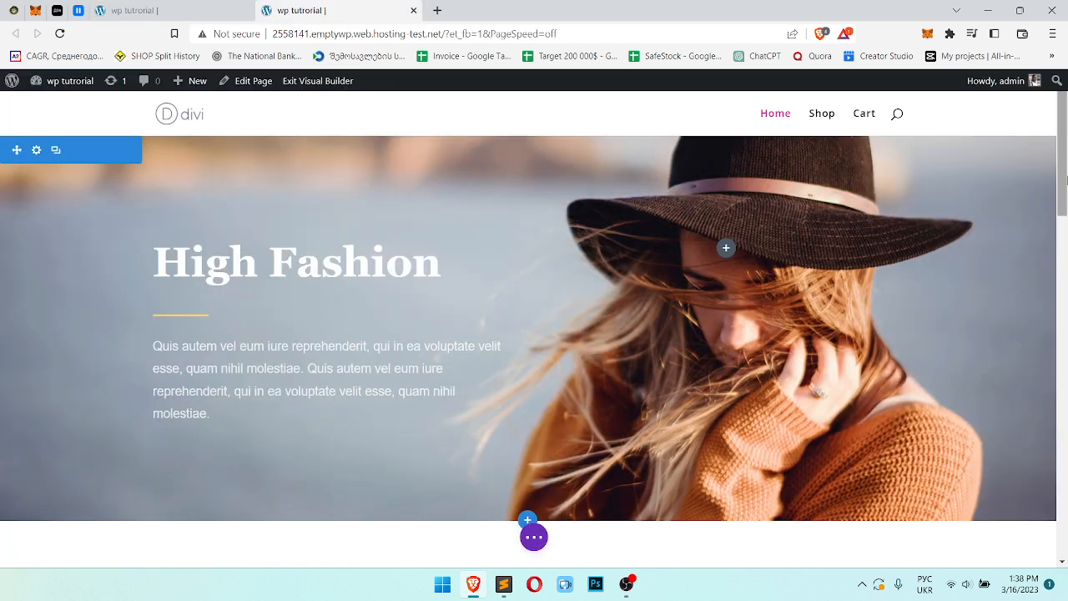
Delete the Stay in Touch email sign-up module from the pink contact section
{"action": "scroll", "coordinate": [884, 417], "scroll_direction": "down", "scroll_amount": 15}
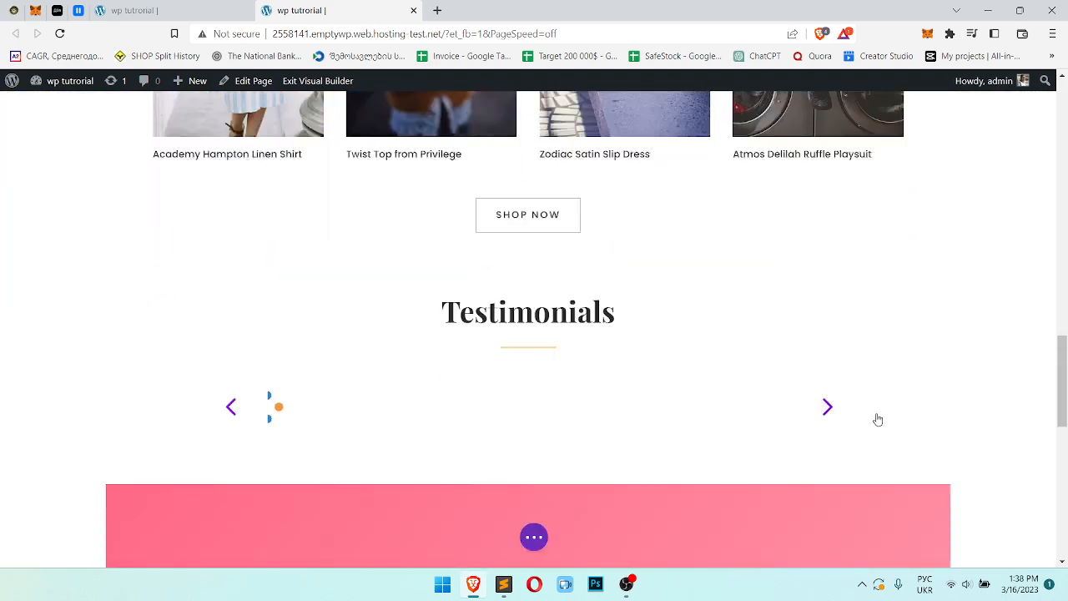
{"action": "scroll", "coordinate": [779, 408], "scroll_direction": "up", "scroll_amount": 1}
{"action": "scroll", "coordinate": [361, 240], "scroll_direction": "up", "scroll_amount": 1}
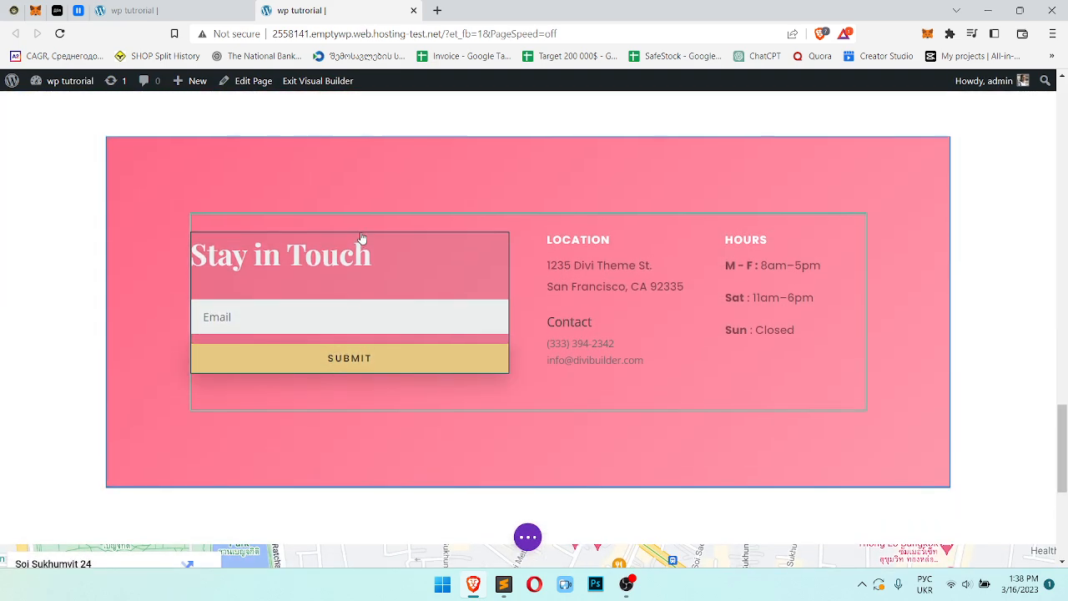
{"action": "left_click", "coordinate": [385, 327]}
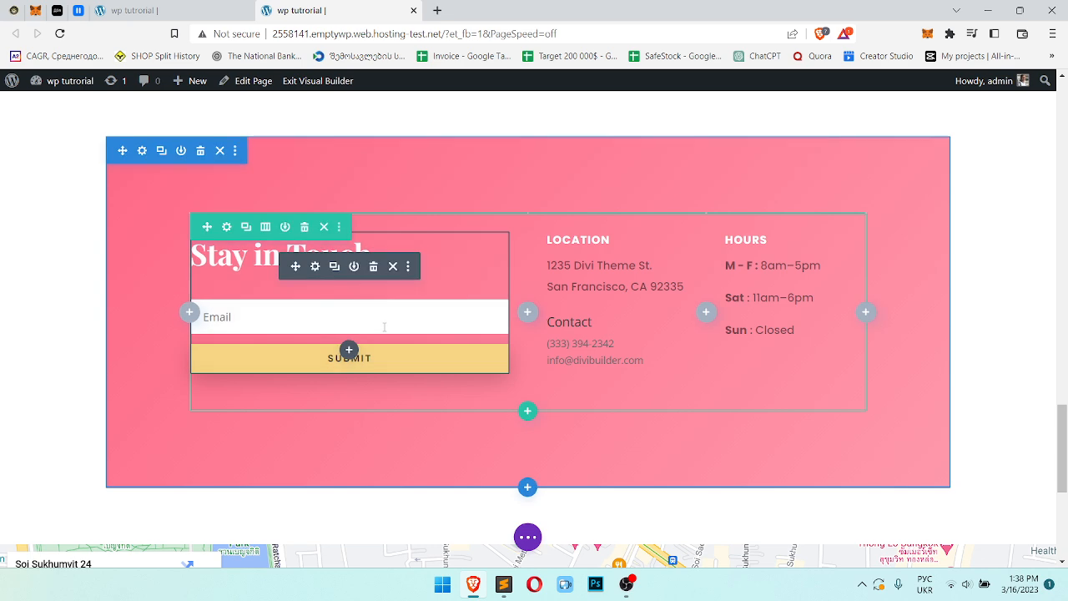
{"action": "left_click", "coordinate": [372, 269]}
Duplicate the Testimonials heading and move the copy into the empty first column of the pink contact section
{"action": "scroll", "coordinate": [544, 300], "scroll_direction": "up", "scroll_amount": 6}
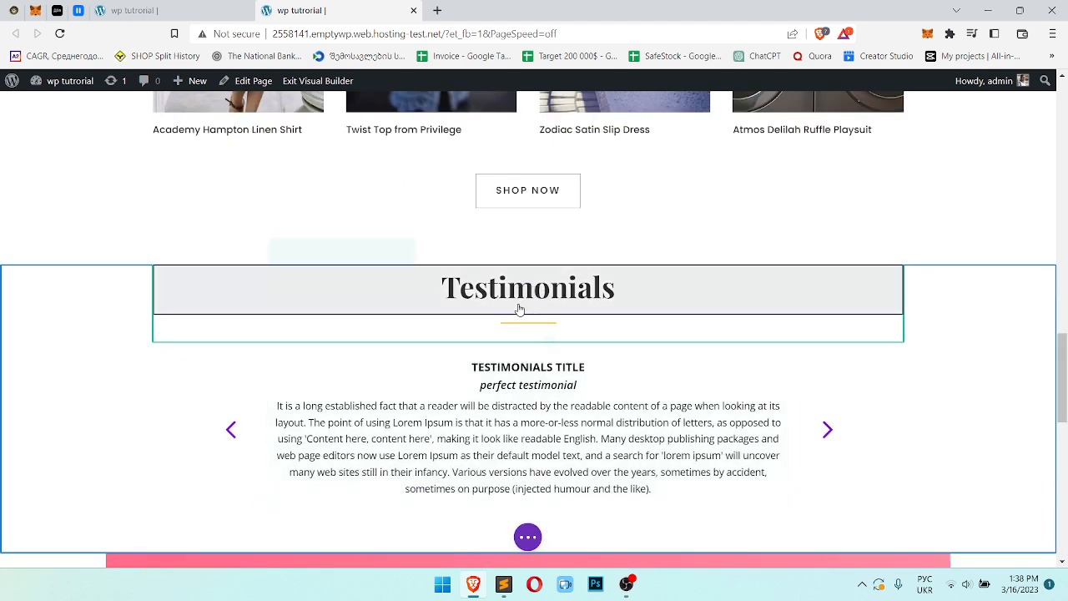
{"action": "left_click", "coordinate": [519, 306]}
{"action": "left_click", "coordinate": [514, 274]}
{"action": "left_click_drag", "start_coordinate": [474, 271], "coordinate": [313, 322]}
{"action": "scroll", "coordinate": [503, 283], "scroll_direction": "down", "scroll_amount": 4}
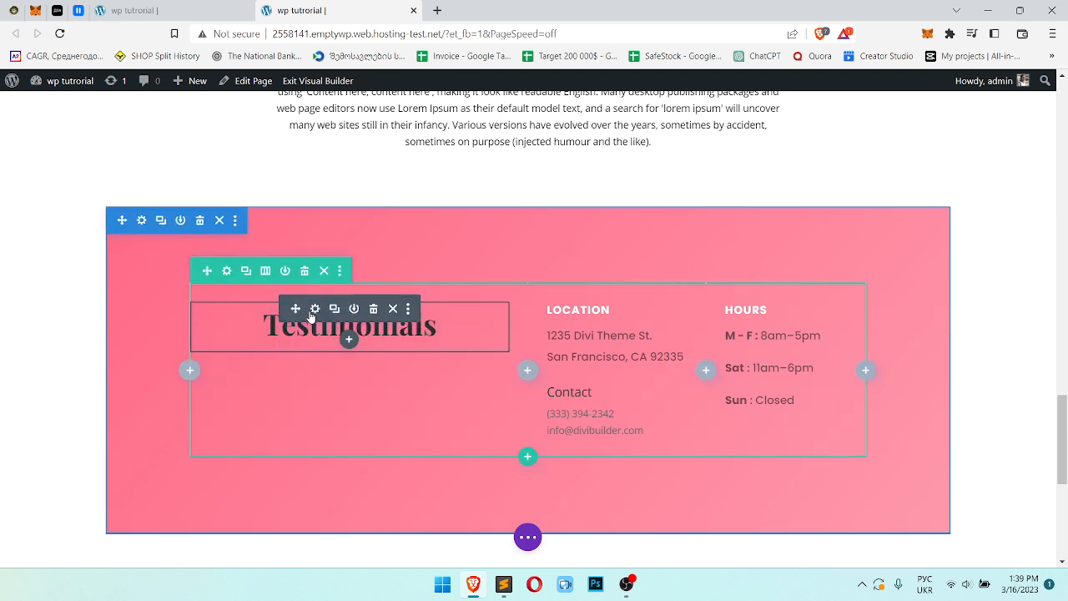
Change the text of the copied heading in the pink section to "Contact Us"
{"action": "left_click", "coordinate": [315, 309]}
{"action": "triple_click", "coordinate": [818, 384]}
{"action": "type", "text": "Сщтефсе"}
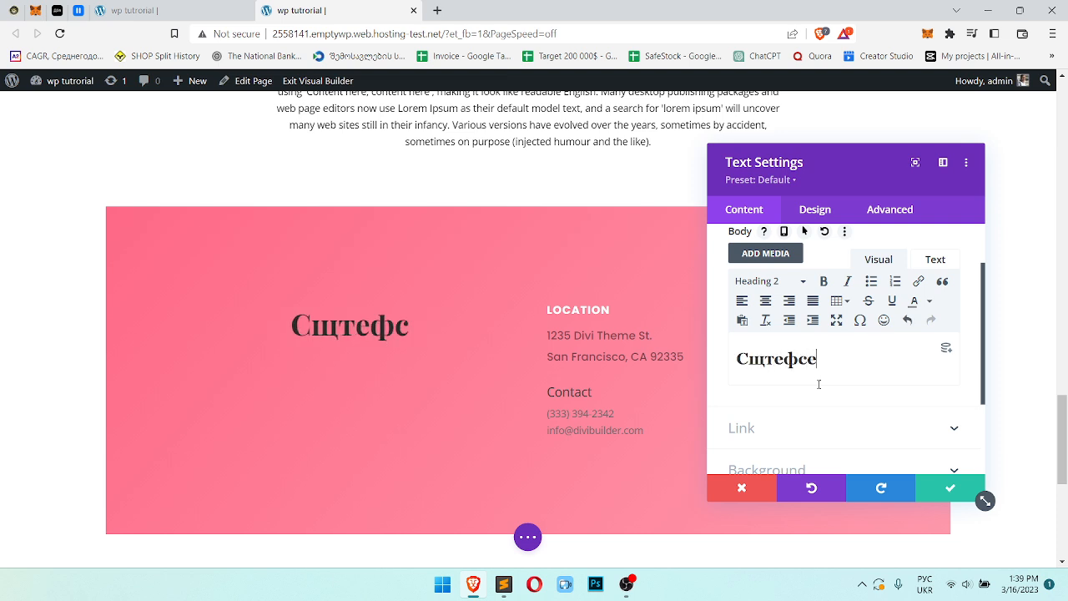
{"action": "key", "text": "alt+shift"}
{"action": "key", "text": "ctrl+a"}
{"action": "type", "text": "Contact us"}
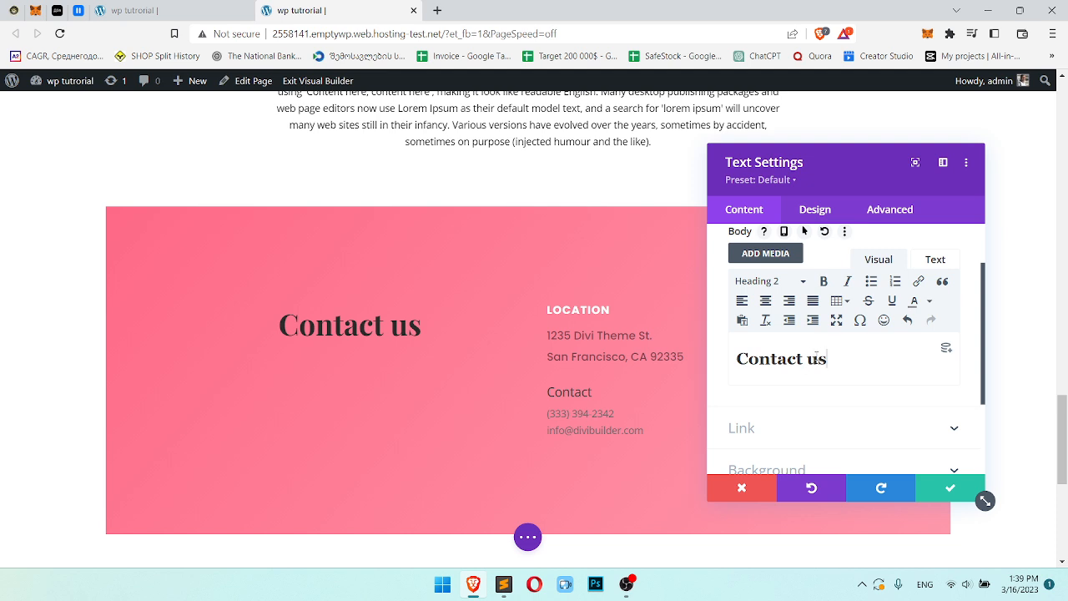
{"action": "left_click_drag", "start_coordinate": [819, 358], "coordinate": [811, 358]}
{"action": "type", "text": "Us"}
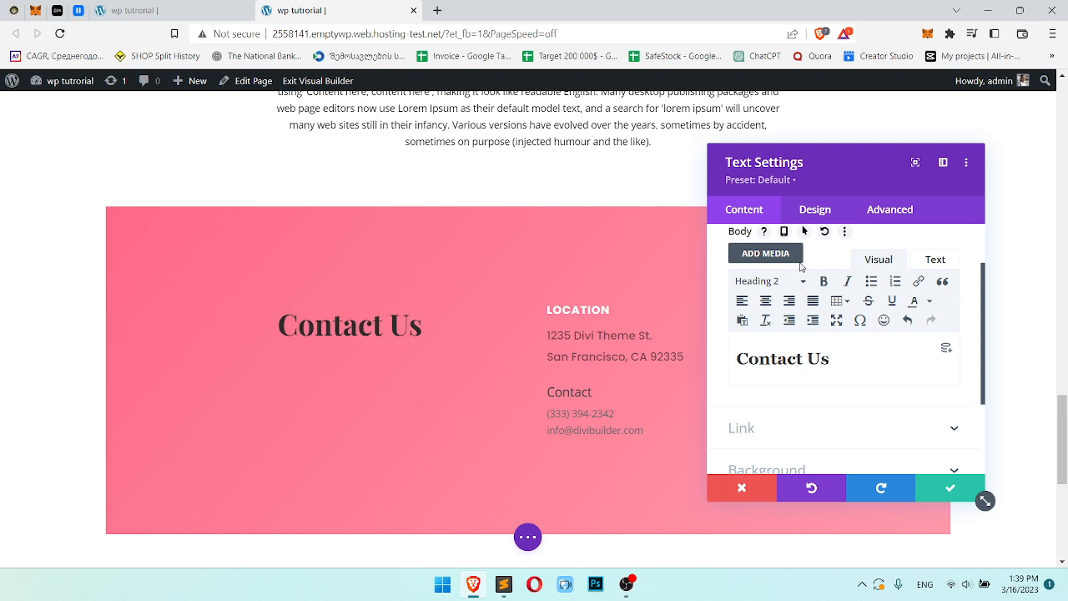
Set the Contact Us heading's Heading 2 text color to white (#ffffff) and save the text settings
{"action": "left_click", "coordinate": [811, 209]}
{"action": "left_click", "coordinate": [820, 306]}
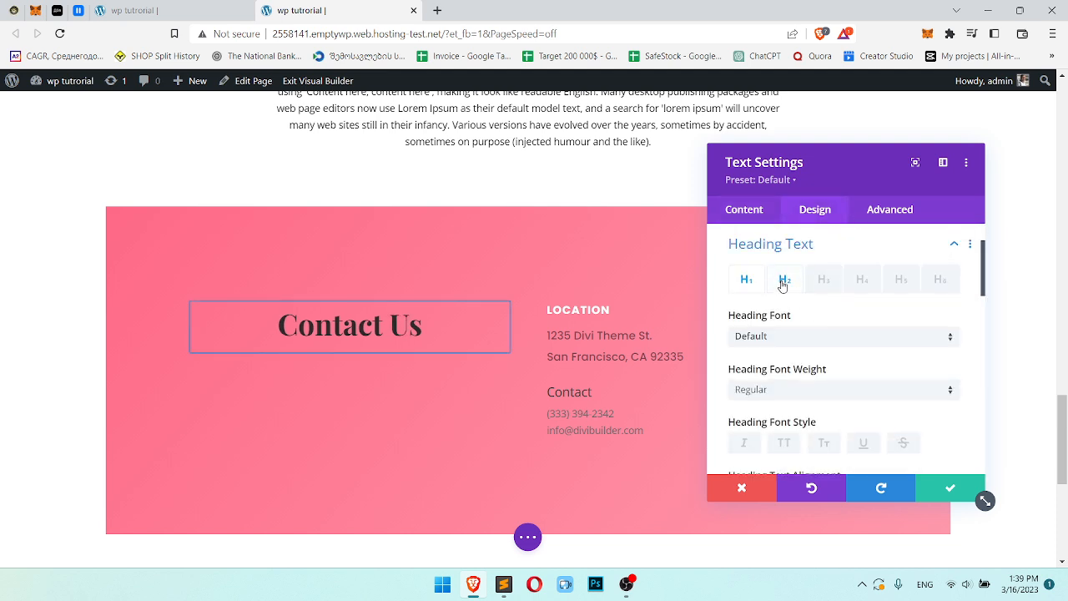
{"action": "left_click", "coordinate": [782, 281]}
{"action": "scroll", "coordinate": [806, 326], "scroll_direction": "down", "scroll_amount": 2}
{"action": "left_click", "coordinate": [798, 420]}
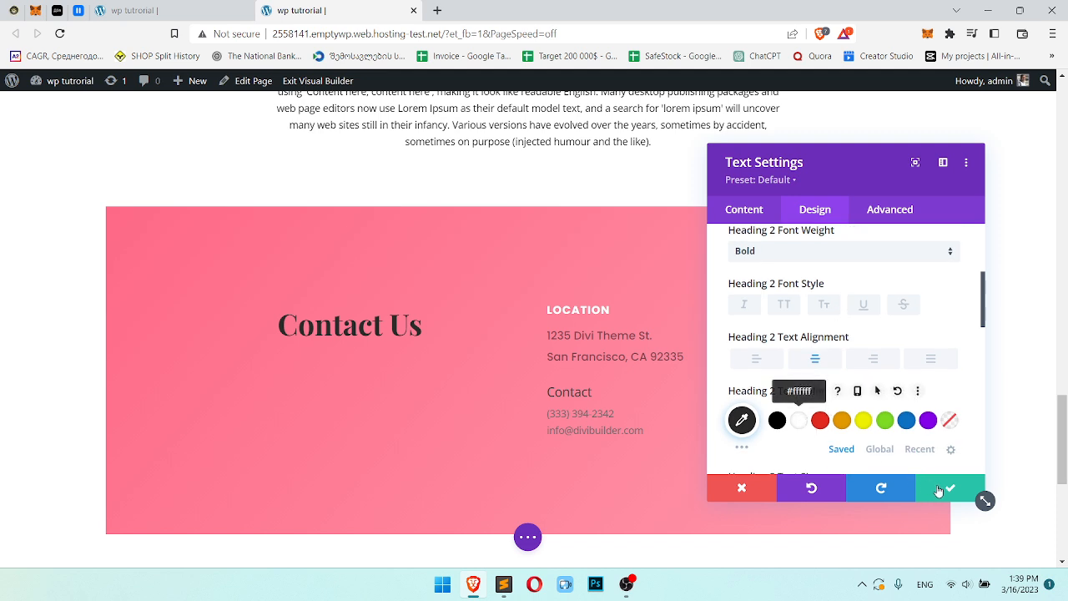
{"action": "left_click", "coordinate": [938, 491]}
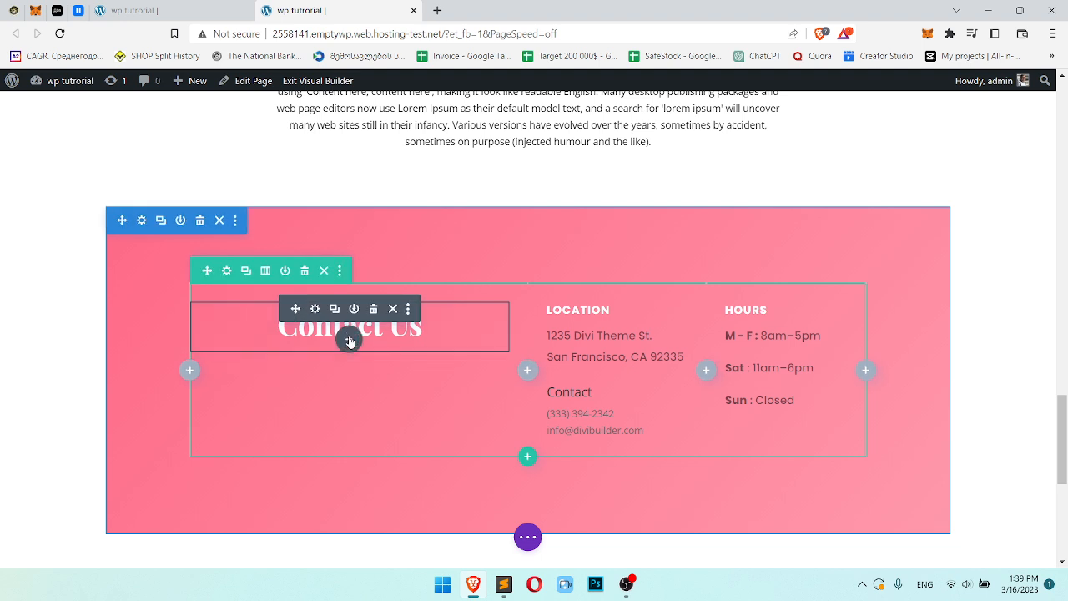
Insert a Contact Form module below the Contact Us heading
{"action": "left_click", "coordinate": [349, 339]}
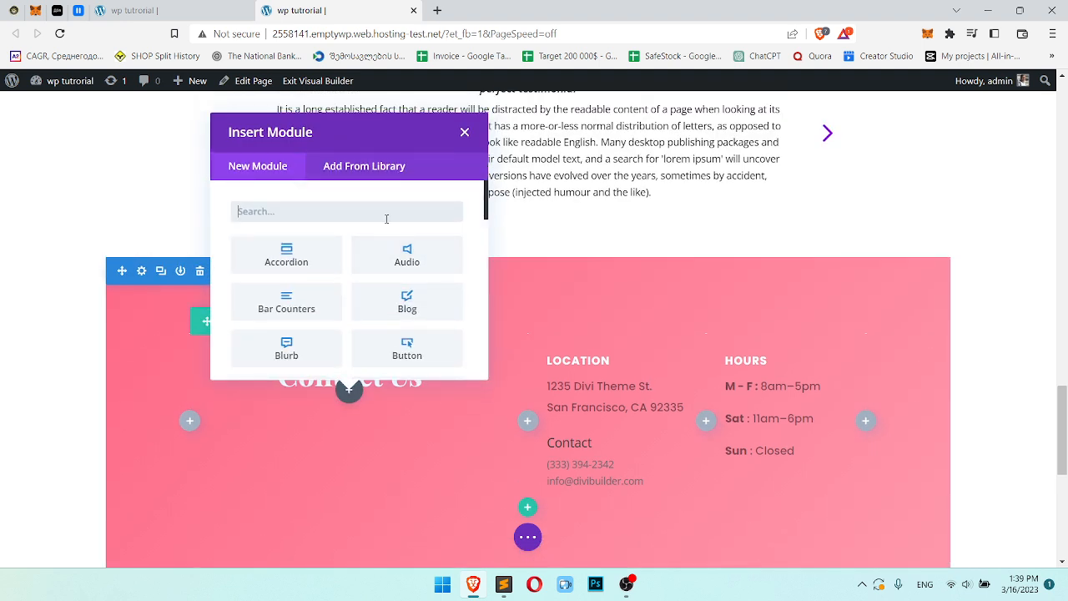
{"action": "type", "text": "contact"}
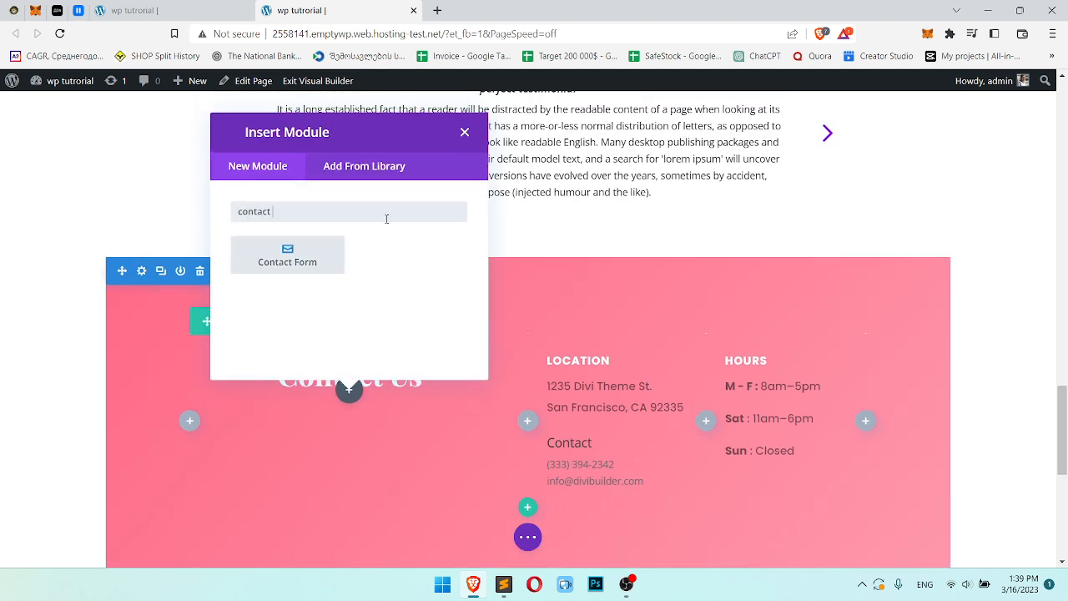
{"action": "left_click", "coordinate": [318, 257]}
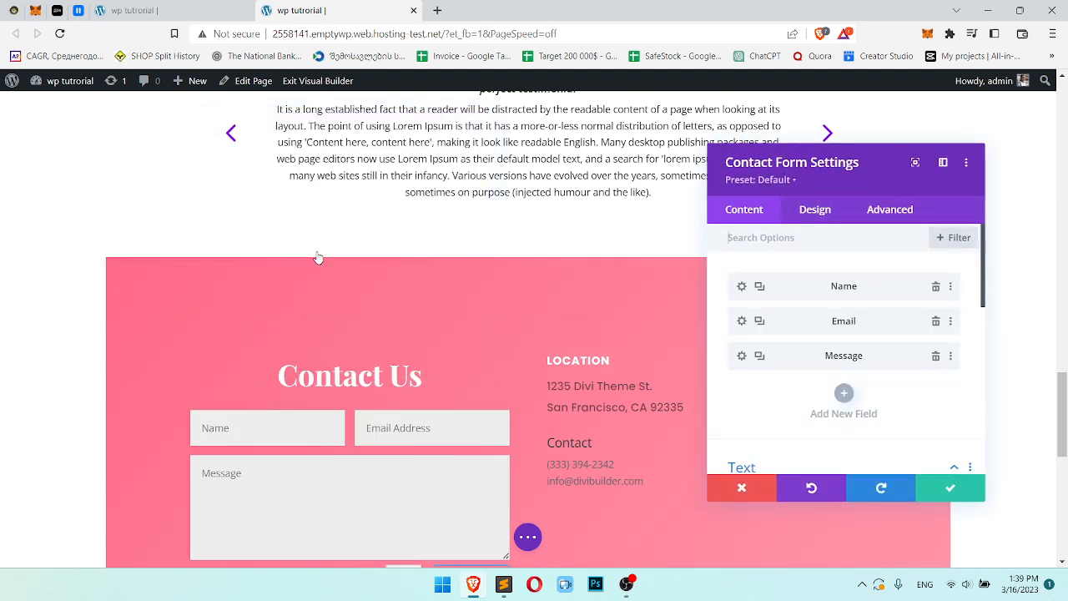
{"action": "scroll", "coordinate": [375, 275], "scroll_direction": "down", "scroll_amount": 2}
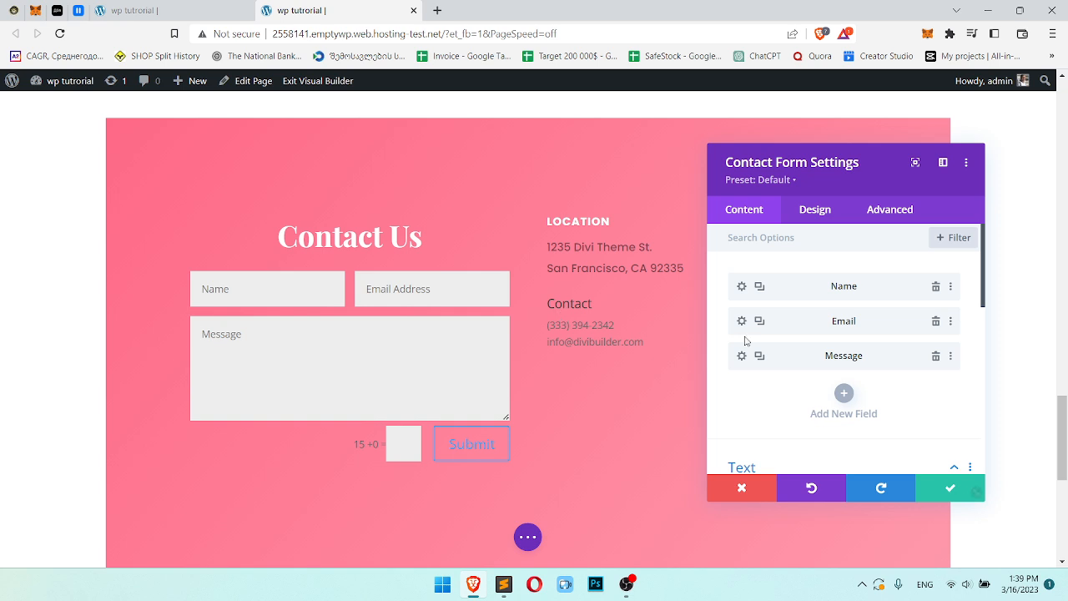
Enter the recipient's email address in the contact form's email settings and save the form
{"action": "scroll", "coordinate": [742, 348], "scroll_direction": "down", "scroll_amount": 3}
{"action": "scroll", "coordinate": [795, 363], "scroll_direction": "down", "scroll_amount": 2}
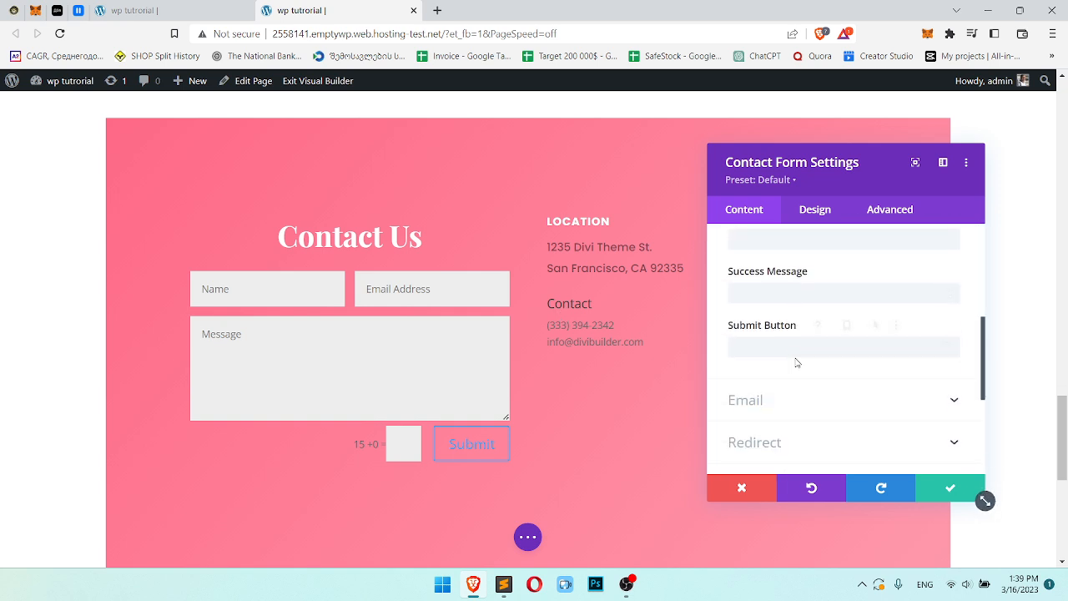
{"action": "left_click", "coordinate": [810, 328]}
{"action": "left_click", "coordinate": [800, 288]}
{"action": "type", "text": "you"}
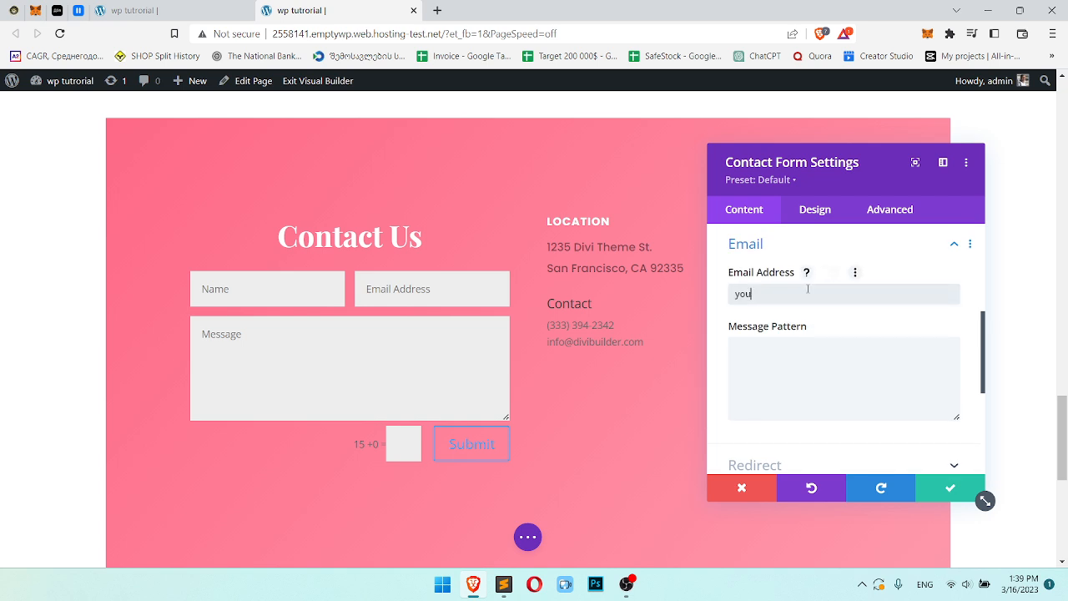
{"action": "type", "text": "remailaddress@g"}
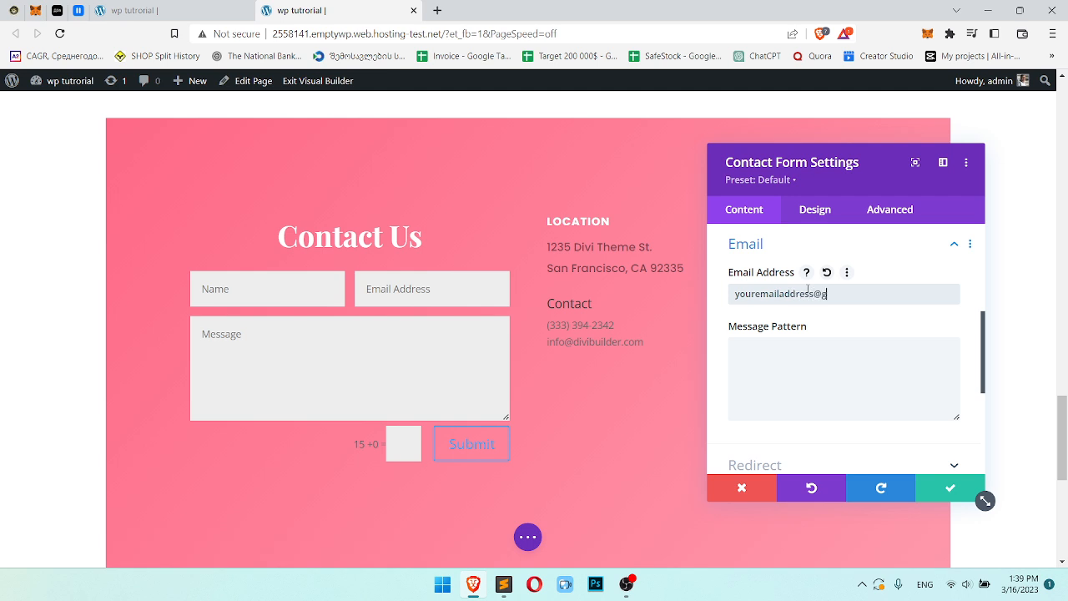
{"action": "type", "text": ".com"}
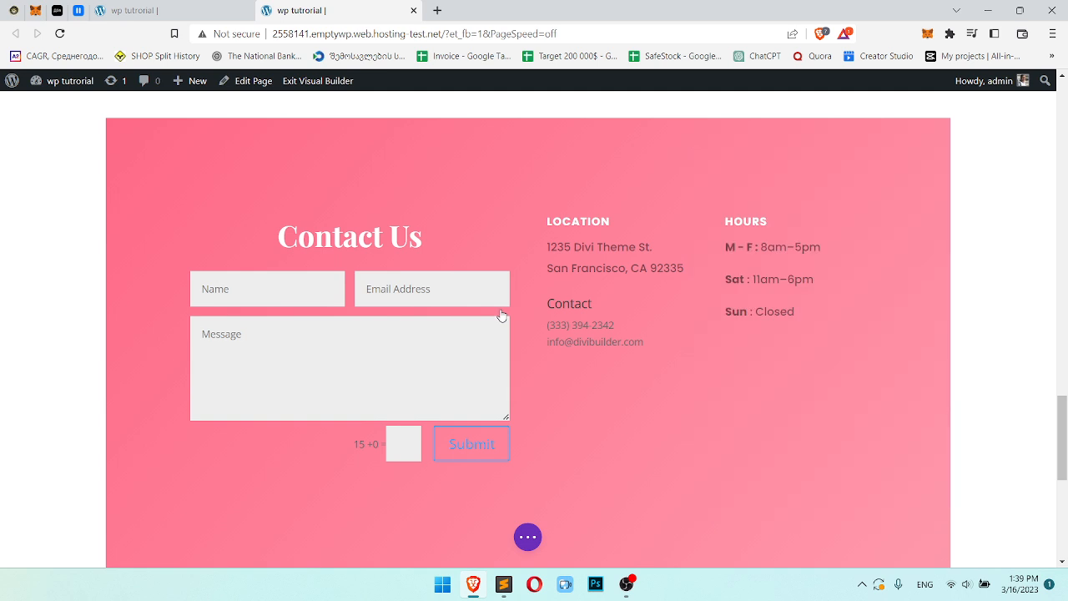
Left-align the Contact Us heading's Heading 2 text and save the text settings
{"action": "mouse_move", "coordinate": [320, 240]}
{"action": "left_click", "coordinate": [315, 221]}
{"action": "left_click", "coordinate": [811, 208]}
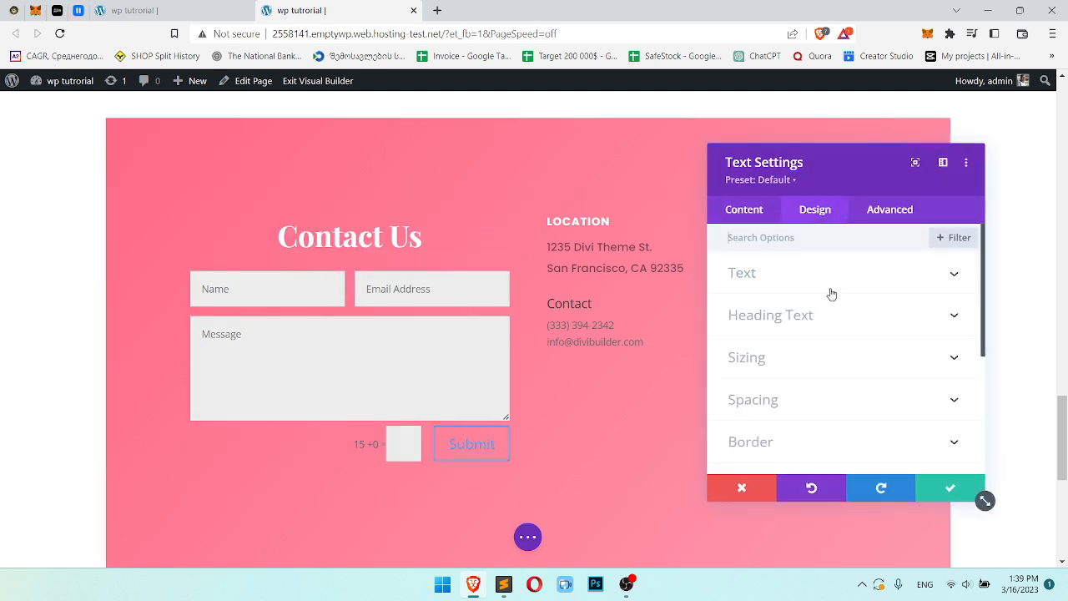
{"action": "left_click", "coordinate": [823, 315]}
{"action": "left_click", "coordinate": [786, 276]}
{"action": "scroll", "coordinate": [801, 317], "scroll_direction": "down", "scroll_amount": 3}
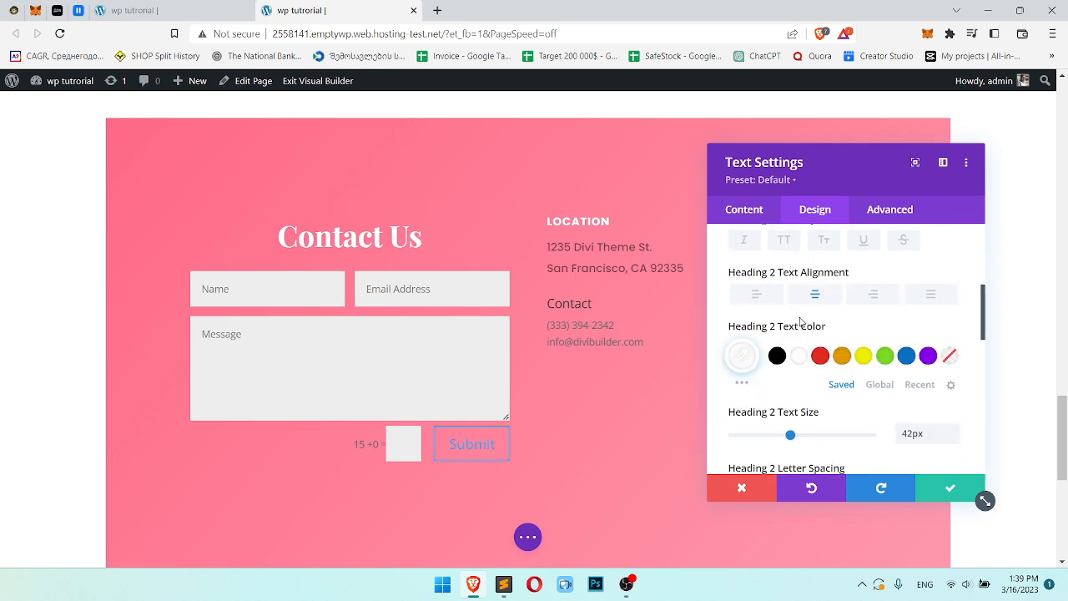
{"action": "left_click", "coordinate": [947, 486]}
{"action": "scroll", "coordinate": [378, 266], "scroll_direction": "down", "scroll_amount": 1}
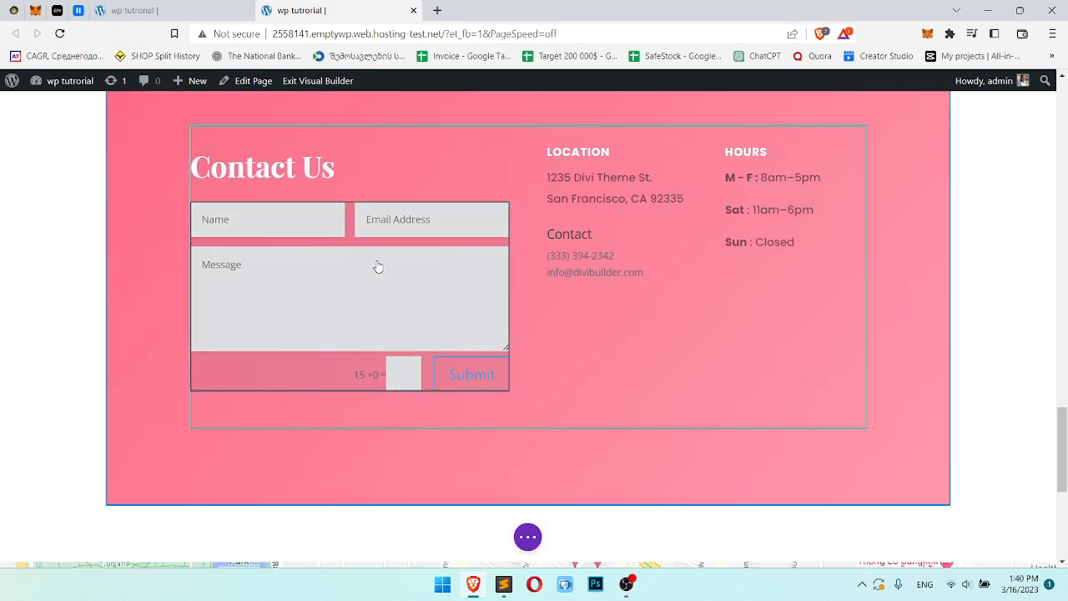
Open the settings of the Name field in the contact form module
{"action": "left_click", "coordinate": [315, 236]}
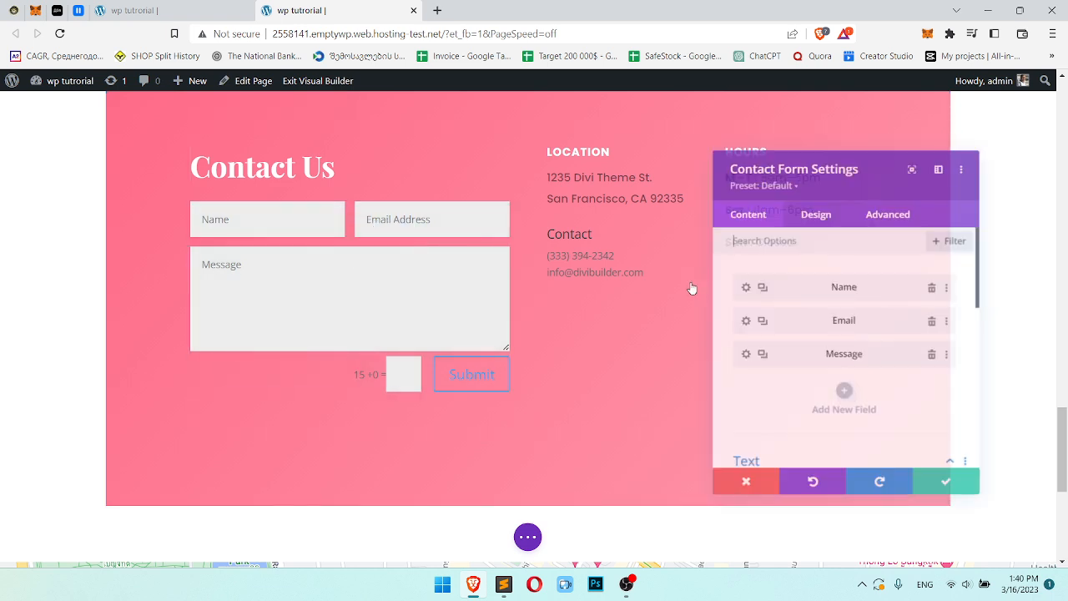
{"action": "scroll", "coordinate": [823, 288], "scroll_direction": "down", "scroll_amount": 2}
{"action": "scroll", "coordinate": [841, 275], "scroll_direction": "up", "scroll_amount": 2}
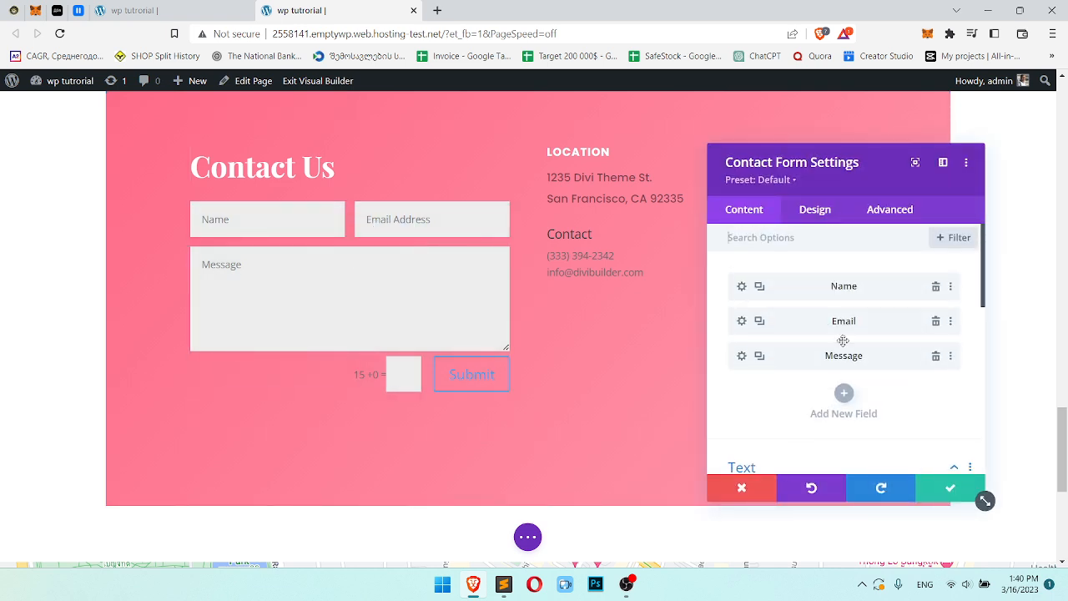
{"action": "left_click", "coordinate": [742, 287]}
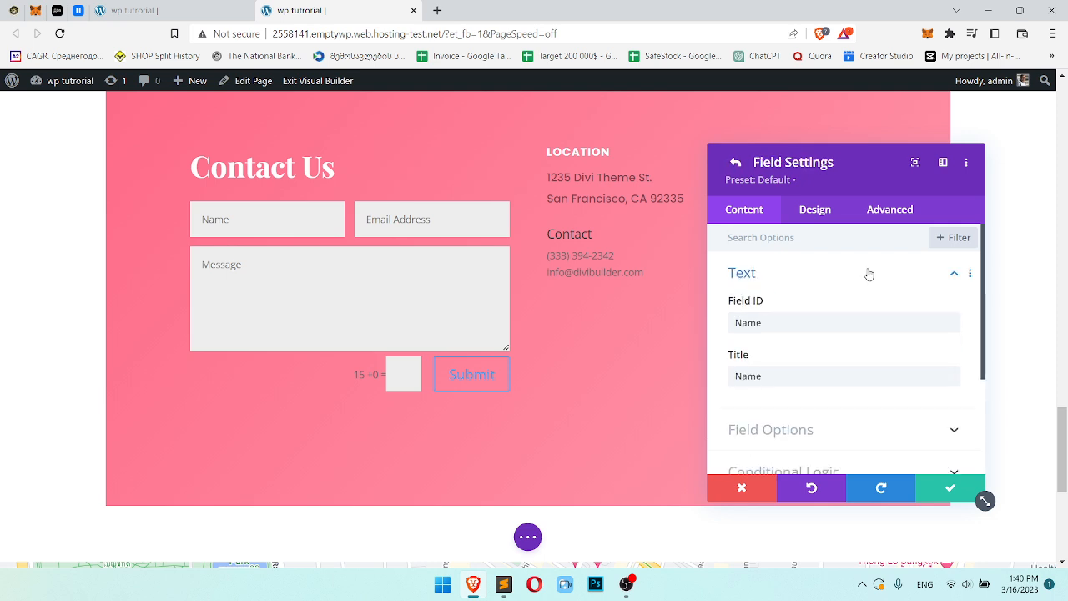
Try "SOme placeholder title" as the Name field's title and restore the title to "Name"
{"action": "left_click", "coordinate": [801, 376]}
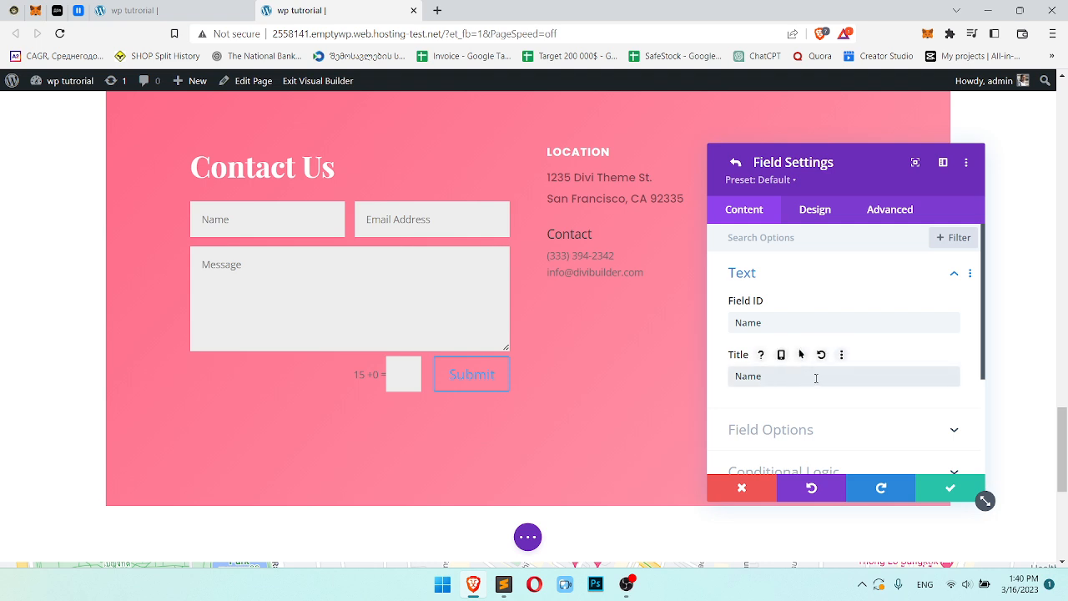
{"action": "type", "text": "title"}
{"action": "key", "text": "ctrl+a"}
{"action": "type", "text": "SOme placeholder title"}
{"action": "key", "text": "ctrl+a"}
{"action": "type", "text": "name"}
{"action": "key", "text": "ctrl+a"}
{"action": "type", "text": "Name"}
Examine the Name field's options for input type, minimum and maximum length, allowed symbols and required status
{"action": "scroll", "coordinate": [875, 326], "scroll_direction": "down", "scroll_amount": 3}
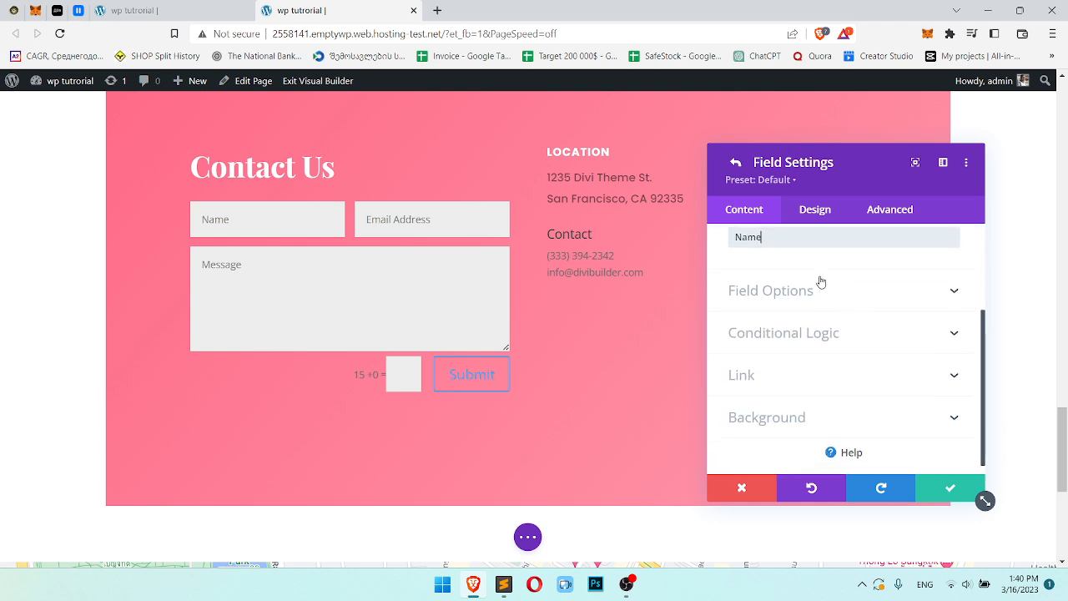
{"action": "left_click", "coordinate": [843, 294]}
{"action": "scroll", "coordinate": [854, 292], "scroll_direction": "down", "scroll_amount": 2}
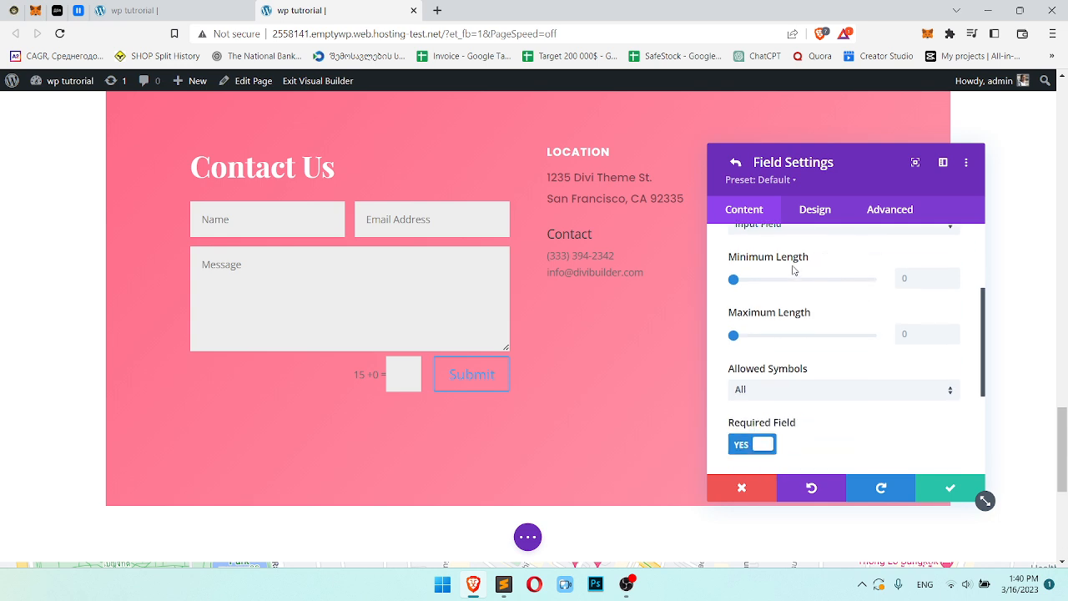
{"action": "left_click", "coordinate": [915, 278]}
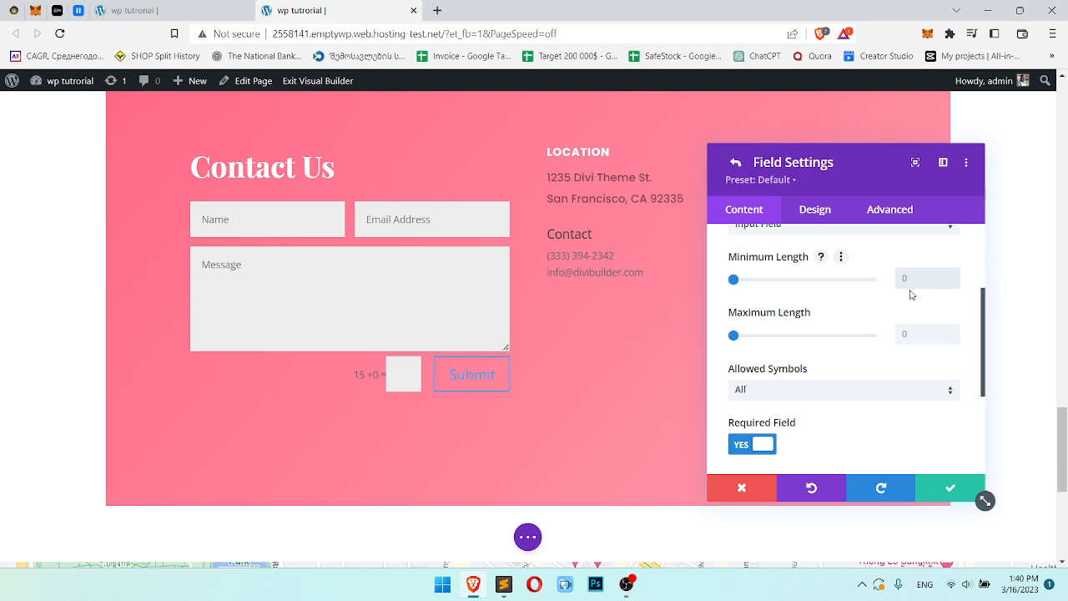
{"action": "scroll", "coordinate": [853, 285], "scroll_direction": "up", "scroll_amount": 5}
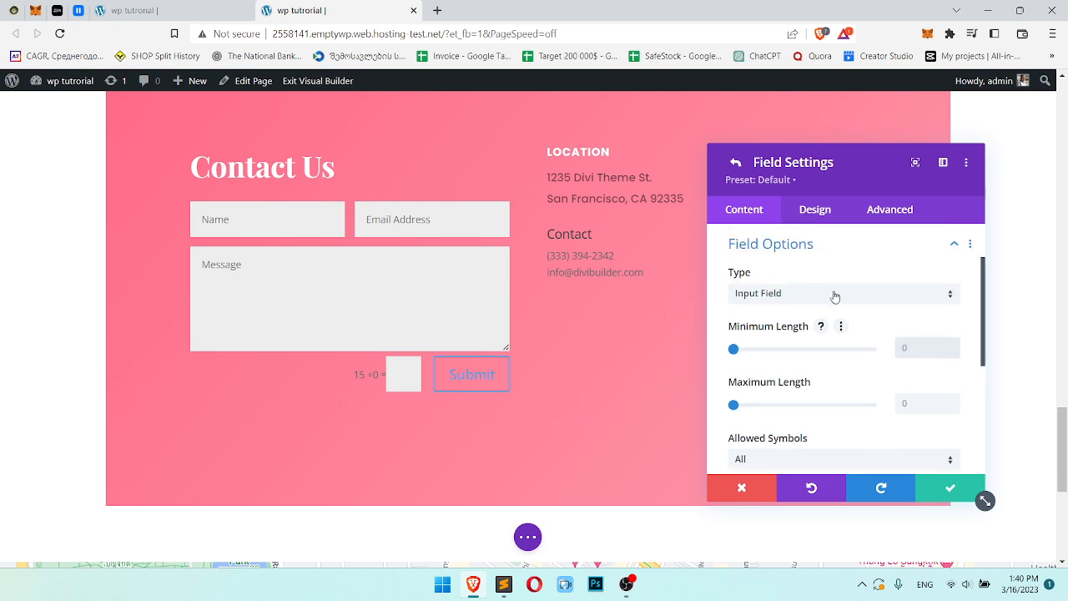
Change the Name field's title to "Phone" and set its minimum length to 8
{"action": "left_click", "coordinate": [811, 280]}
{"action": "double_click", "coordinate": [781, 373]}
{"action": "type", "text": "Phone"}
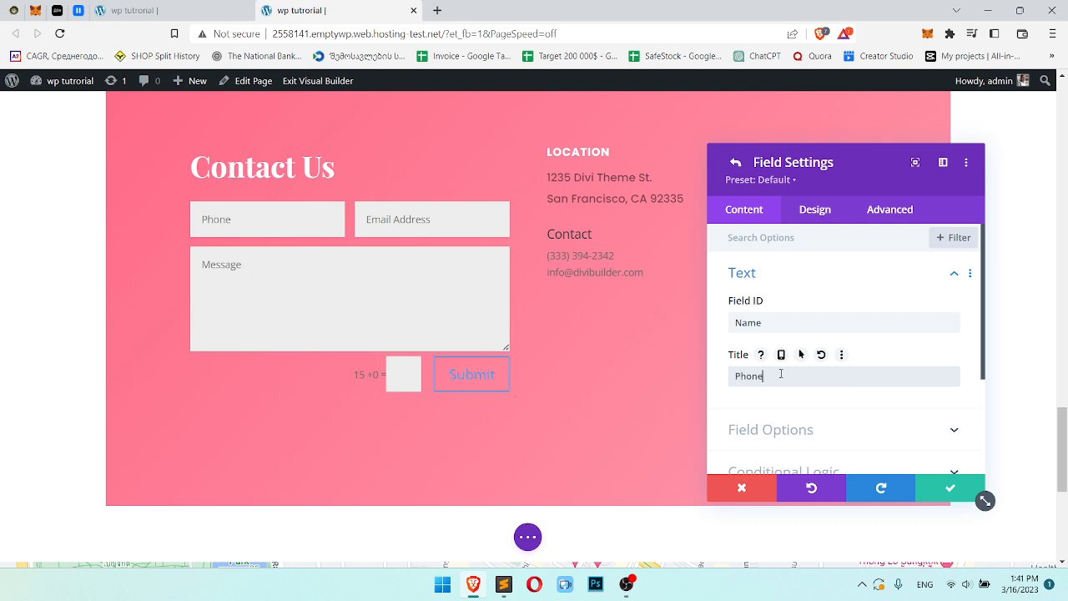
{"action": "scroll", "coordinate": [840, 362], "scroll_direction": "down", "scroll_amount": 1}
{"action": "left_click", "coordinate": [839, 362]}
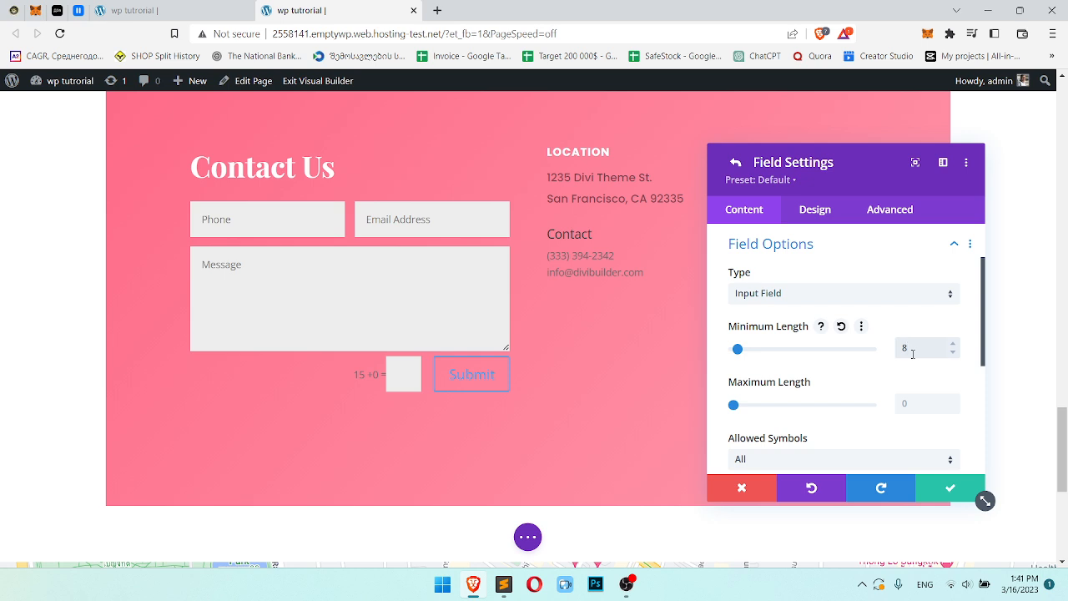
Clear the Phone field's minimum length and review its allowed symbols choices, keeping All selected
{"action": "scroll", "coordinate": [892, 317], "scroll_direction": "up", "scroll_amount": 1}
{"action": "scroll", "coordinate": [892, 329], "scroll_direction": "down", "scroll_amount": 1}
{"action": "scroll", "coordinate": [890, 329], "scroll_direction": "up", "scroll_amount": 1}
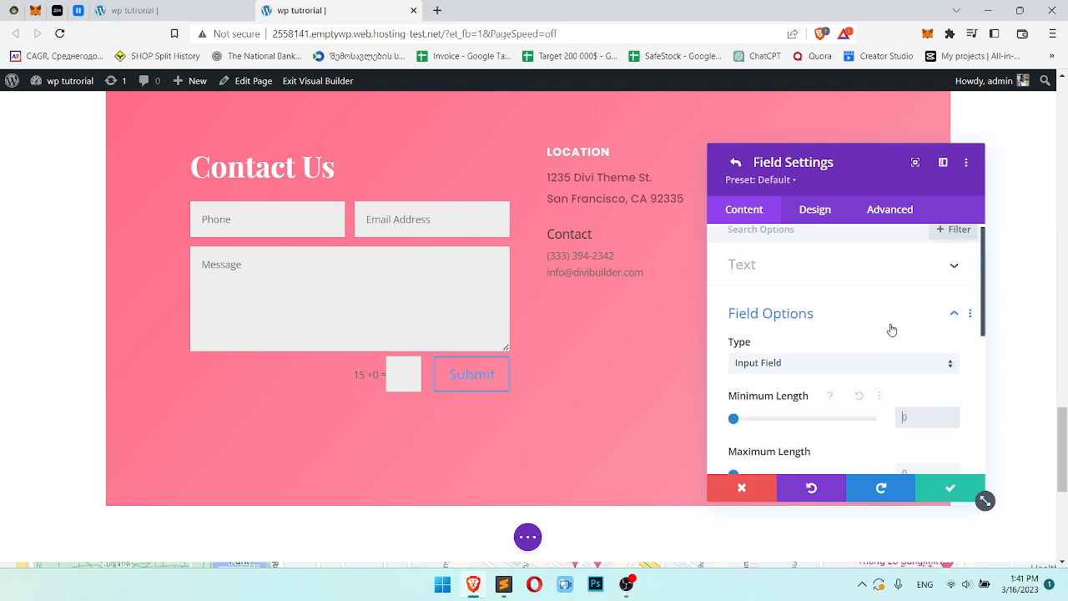
{"action": "scroll", "coordinate": [889, 328], "scroll_direction": "down", "scroll_amount": 3}
{"action": "left_click", "coordinate": [875, 334]}
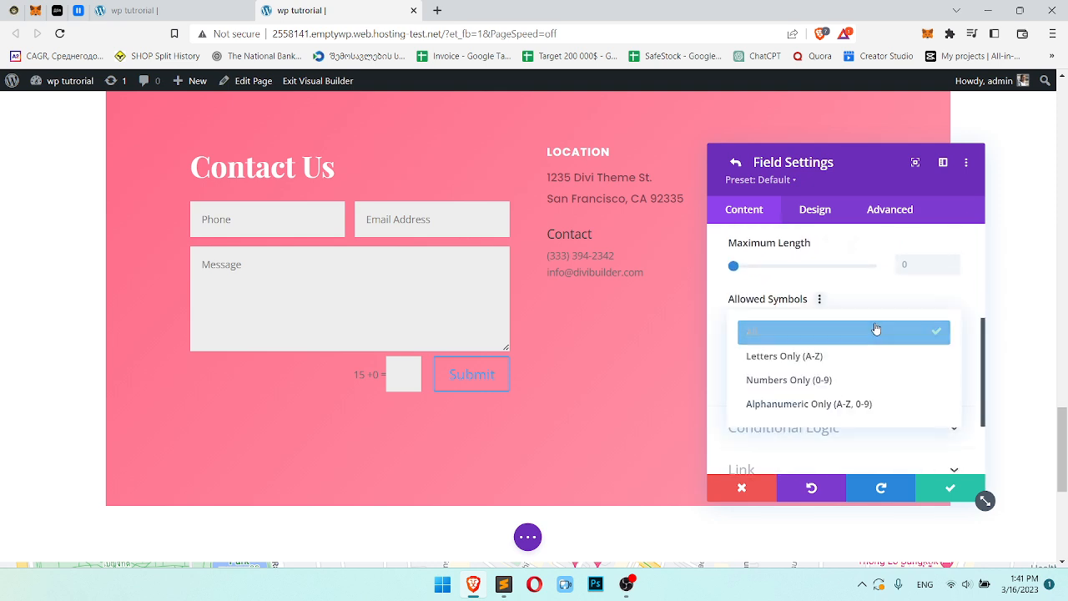
{"action": "left_click", "coordinate": [898, 333]}
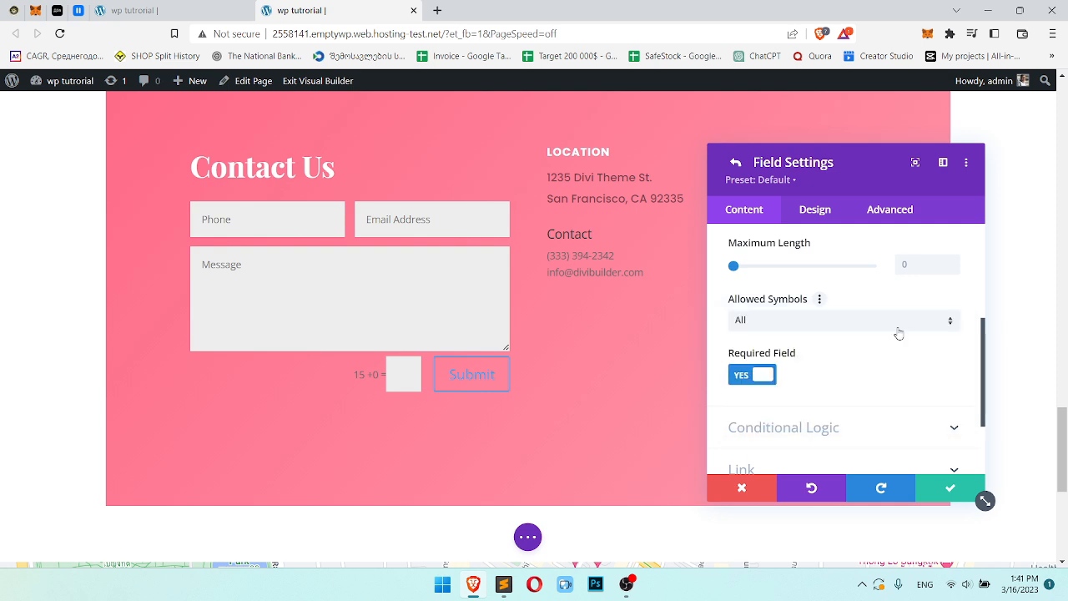
Review the Phone field's length limits, field ID and title, and reopen its field options
{"action": "scroll", "coordinate": [910, 338], "scroll_direction": "up", "scroll_amount": 1}
{"action": "scroll", "coordinate": [834, 358], "scroll_direction": "up", "scroll_amount": 3}
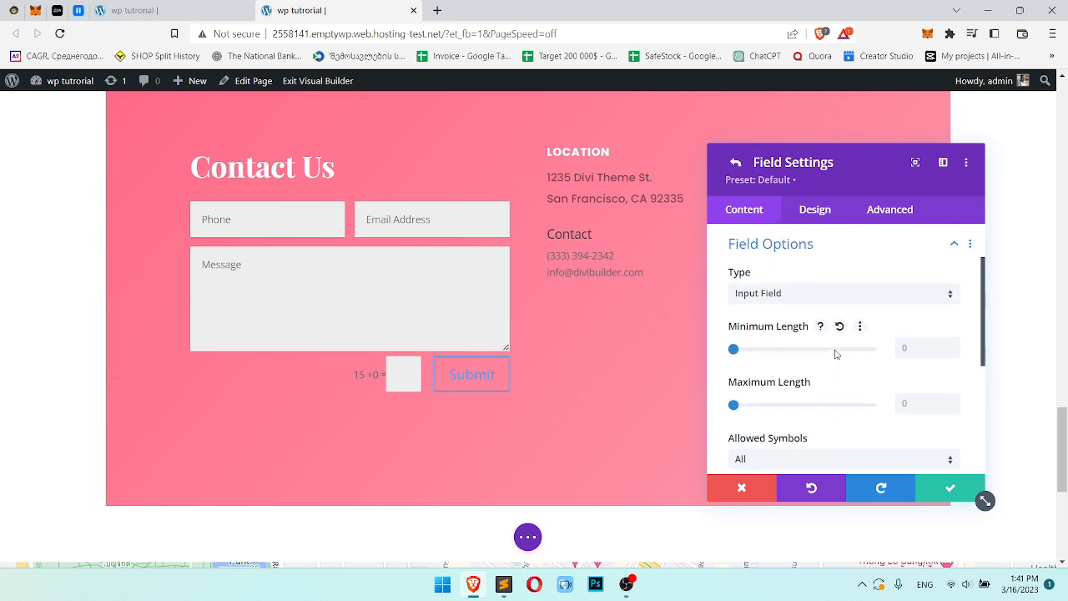
{"action": "scroll", "coordinate": [845, 376], "scroll_direction": "up", "scroll_amount": 1}
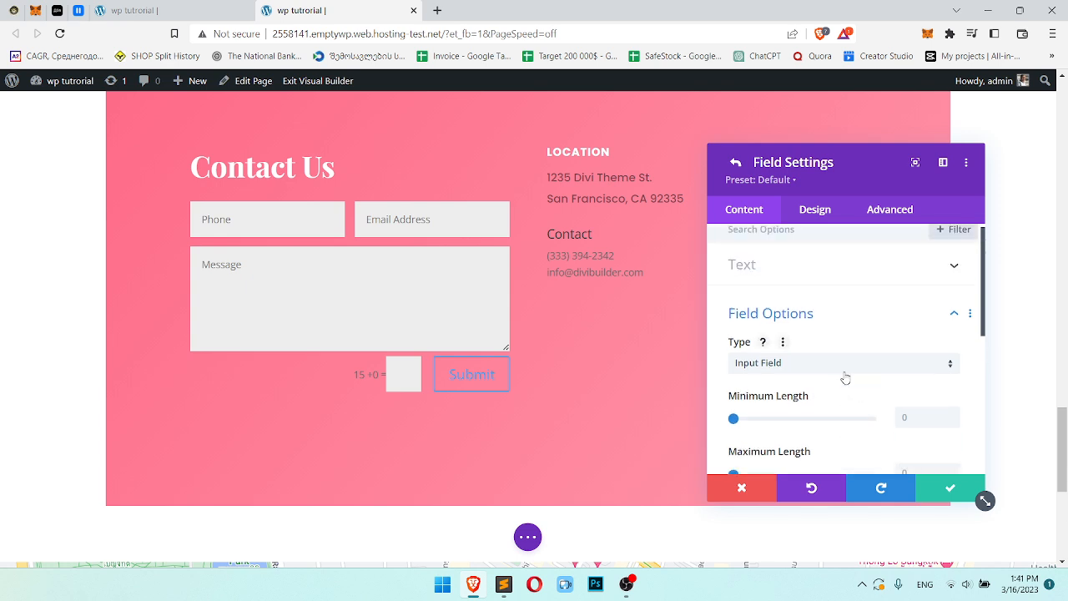
{"action": "scroll", "coordinate": [844, 377], "scroll_direction": "up", "scroll_amount": 1}
{"action": "left_click", "coordinate": [900, 276]}
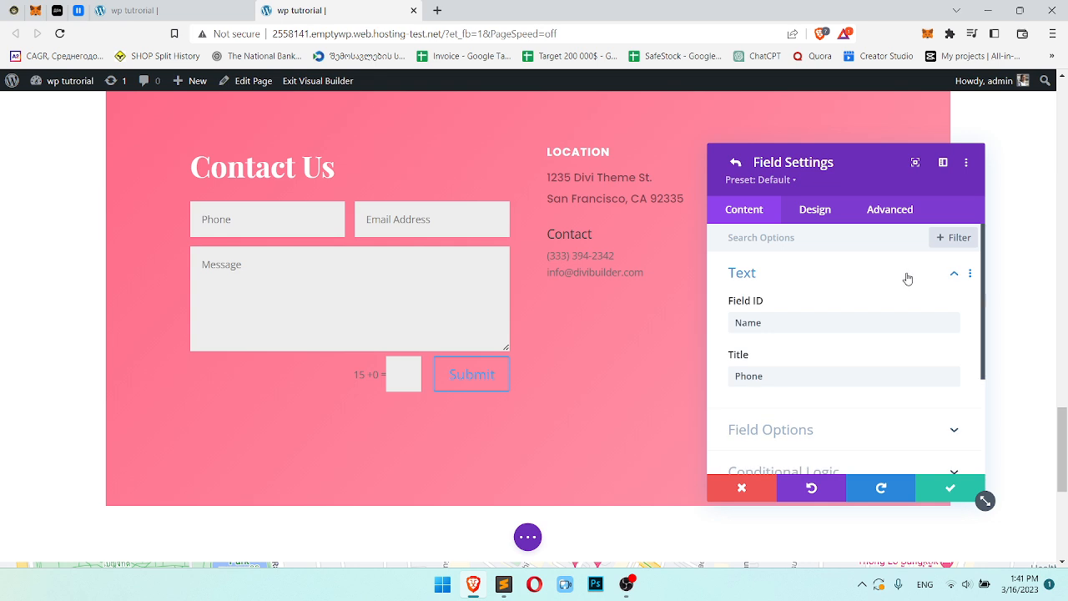
{"action": "scroll", "coordinate": [893, 317], "scroll_direction": "down", "scroll_amount": 1}
{"action": "left_click", "coordinate": [877, 355]}
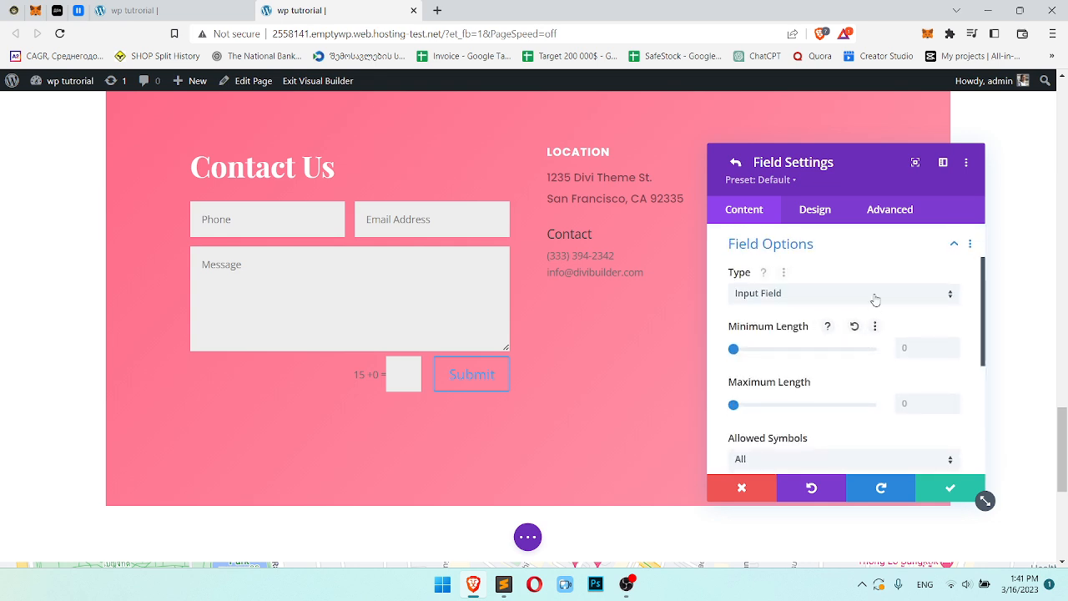
Try the Email Field and Textarea types on the Phone field
{"action": "left_click", "coordinate": [803, 297]}
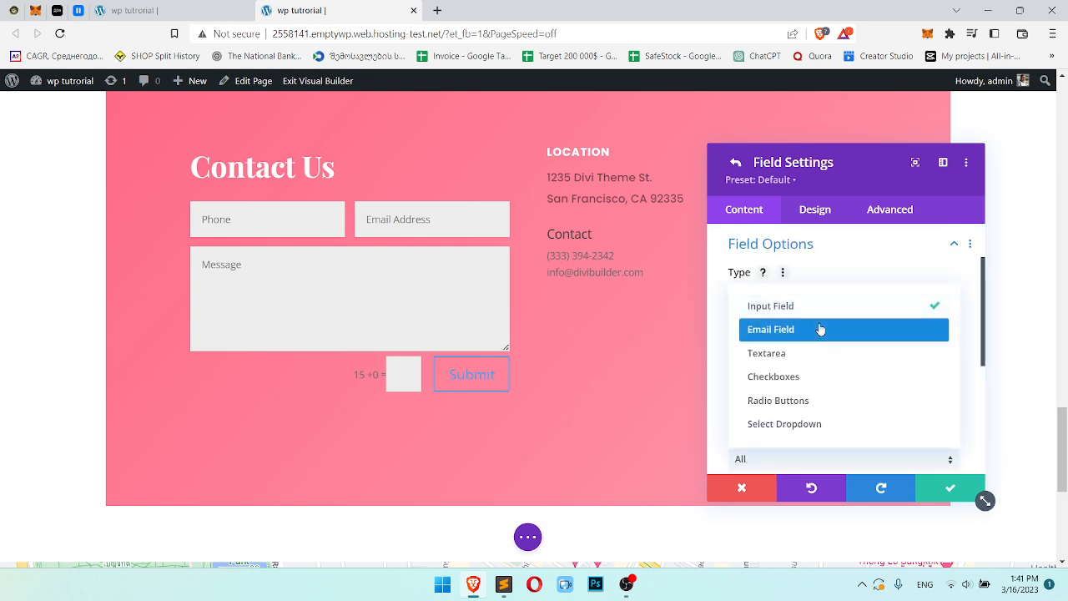
{"action": "left_click", "coordinate": [820, 329]}
{"action": "left_click", "coordinate": [822, 302]}
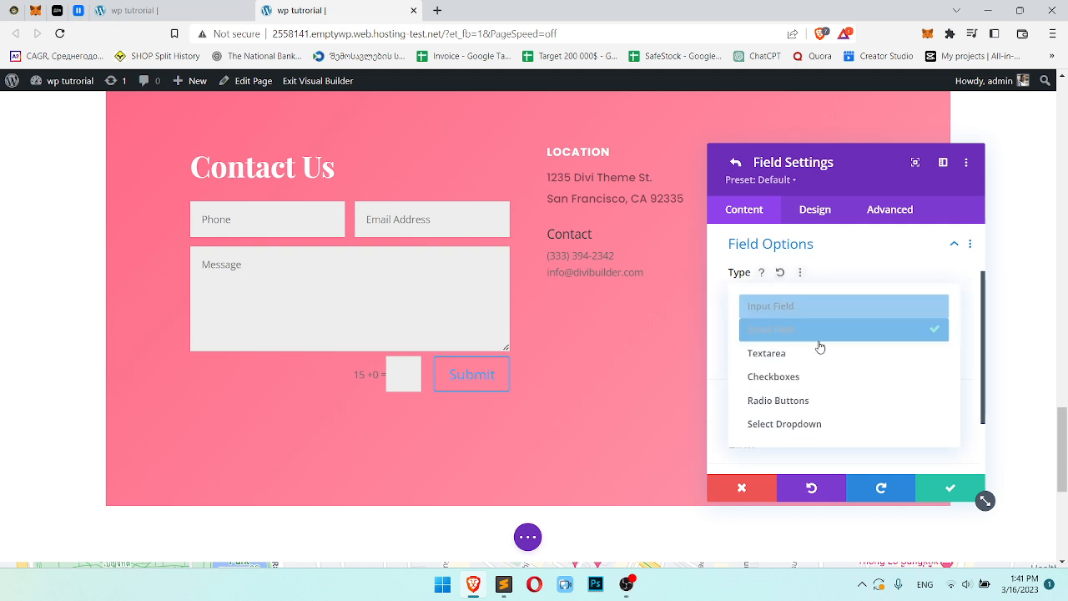
{"action": "left_click", "coordinate": [802, 353]}
Try the Checkboxes type on the Phone field, adding the options "1" and "2" below the existing one
{"action": "left_click", "coordinate": [841, 296]}
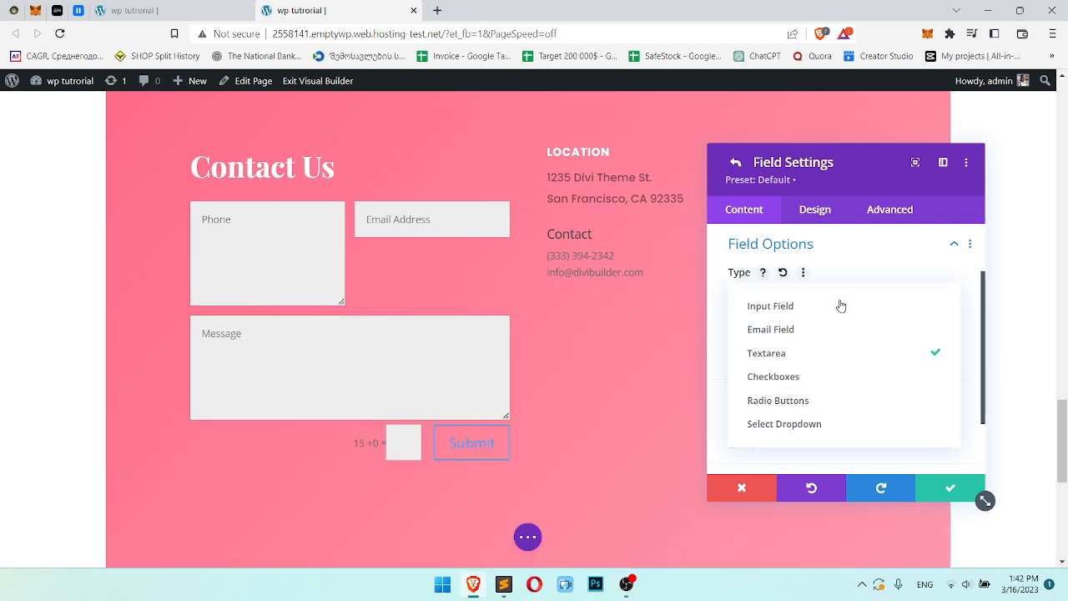
{"action": "left_click", "coordinate": [831, 376]}
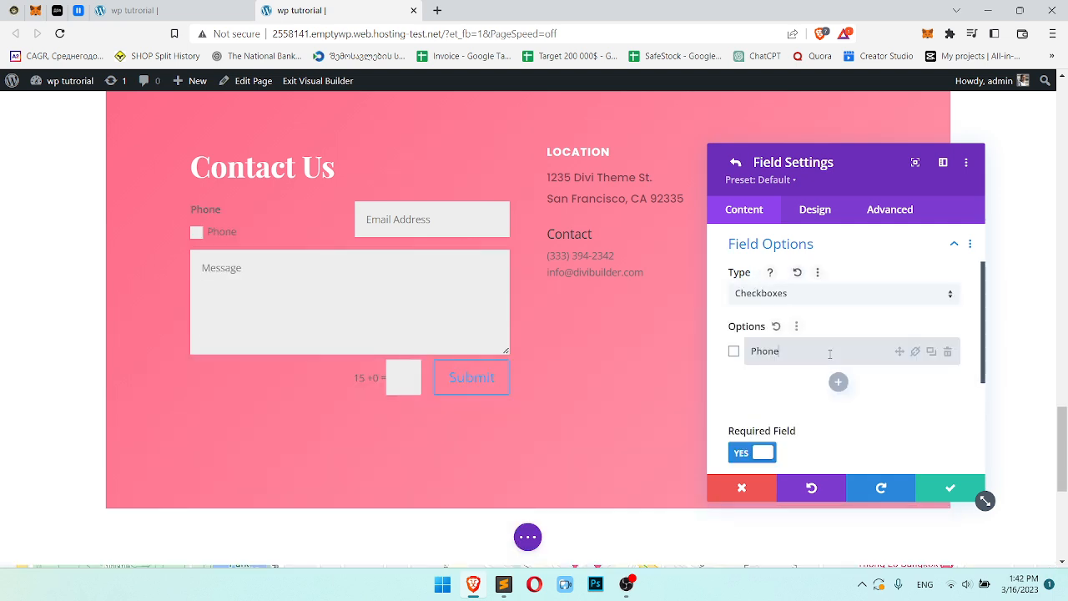
{"action": "left_click", "coordinate": [832, 298]}
{"action": "left_click", "coordinate": [857, 293]}
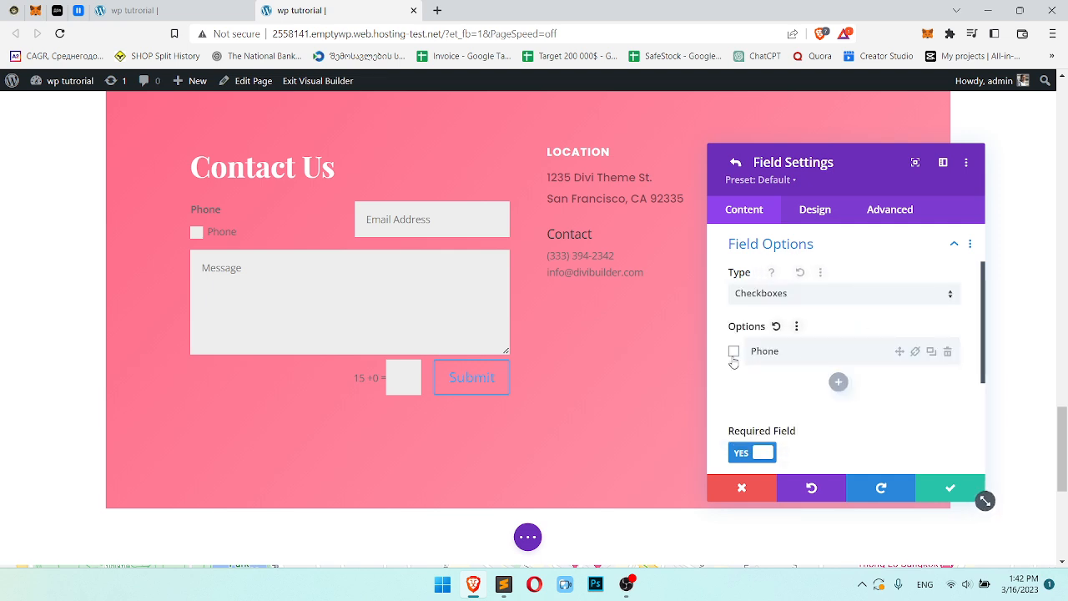
{"action": "left_click", "coordinate": [838, 381]}
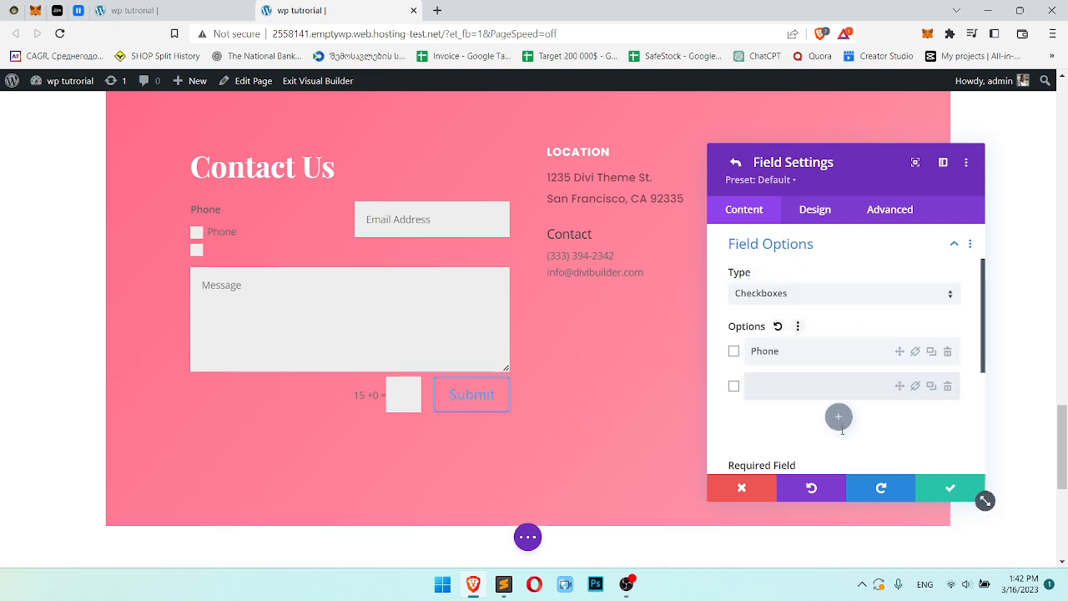
{"action": "left_click", "coordinate": [839, 416]}
{"action": "left_click", "coordinate": [806, 385]}
{"action": "type", "text": "1"}
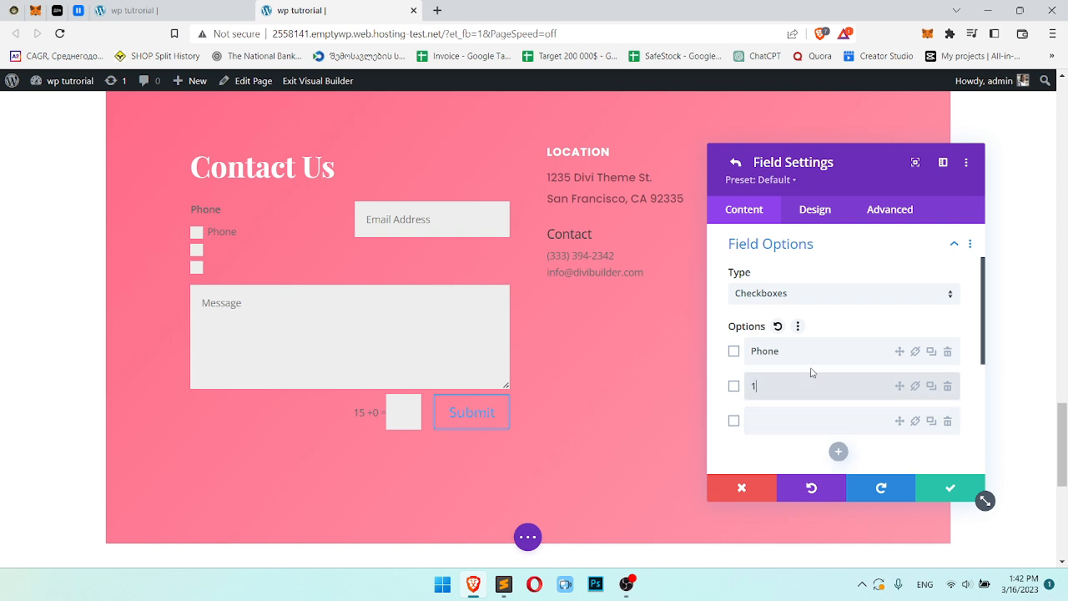
{"action": "left_click", "coordinate": [790, 421]}
{"action": "type", "text": "2"}
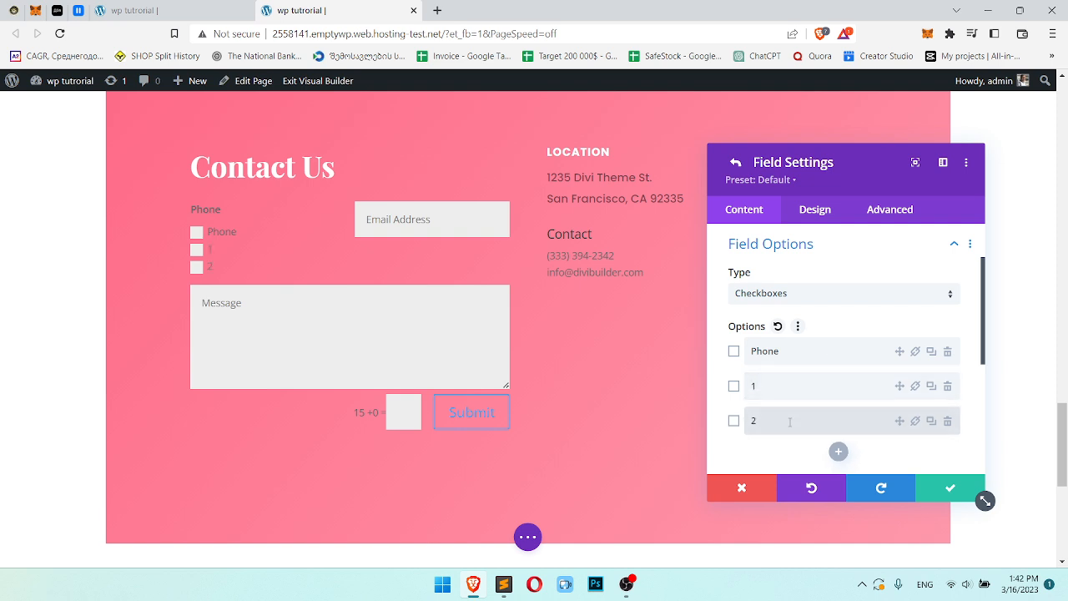
Try the Radio Buttons type on the Phone field with the options "1" and "2"
{"action": "left_click", "coordinate": [841, 294]}
{"action": "left_click", "coordinate": [843, 405]}
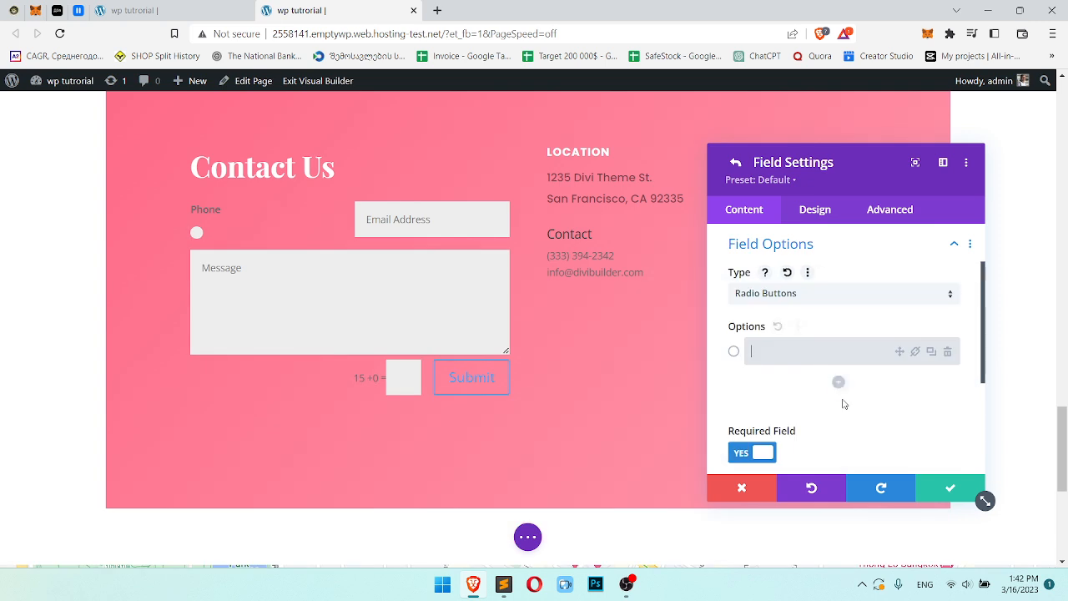
{"action": "type", "text": "1"}
{"action": "left_click", "coordinate": [838, 381]}
{"action": "left_click", "coordinate": [802, 386]}
{"action": "type", "text": "2"}
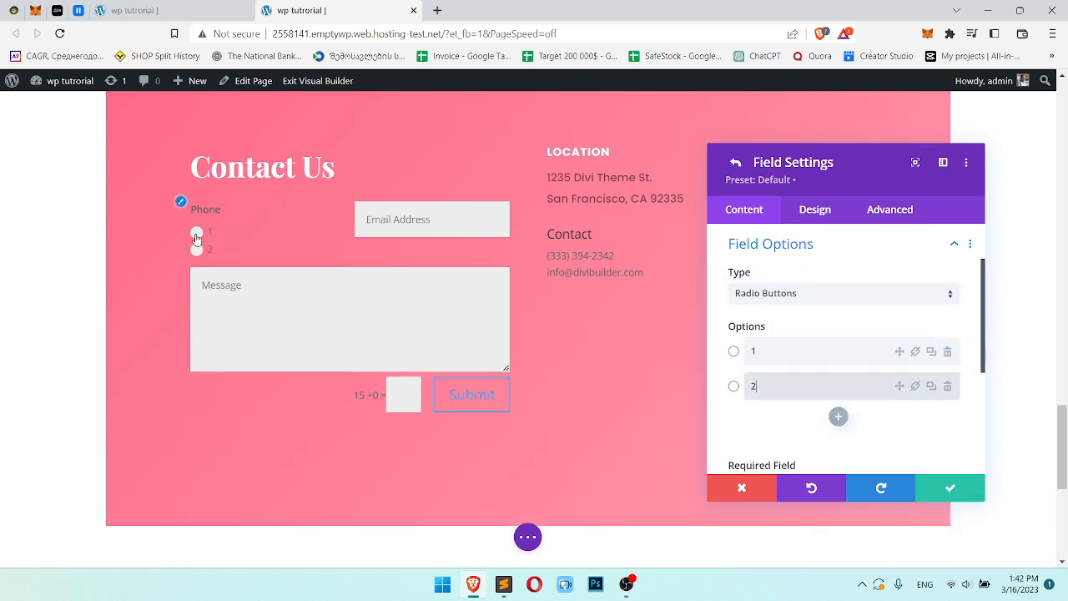
Try the Select Dropdown type on the Phone field with options "1" and "2", and restore the Input Field type
{"action": "left_click", "coordinate": [879, 298]}
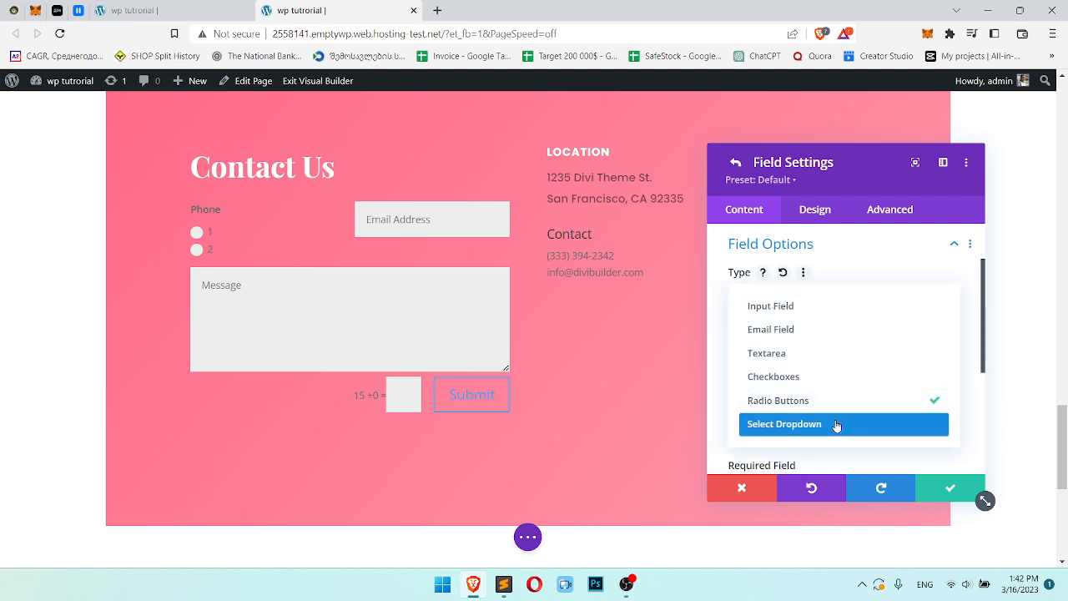
{"action": "left_click", "coordinate": [834, 424]}
{"action": "left_click", "coordinate": [813, 354]}
{"action": "type", "text": "1"}
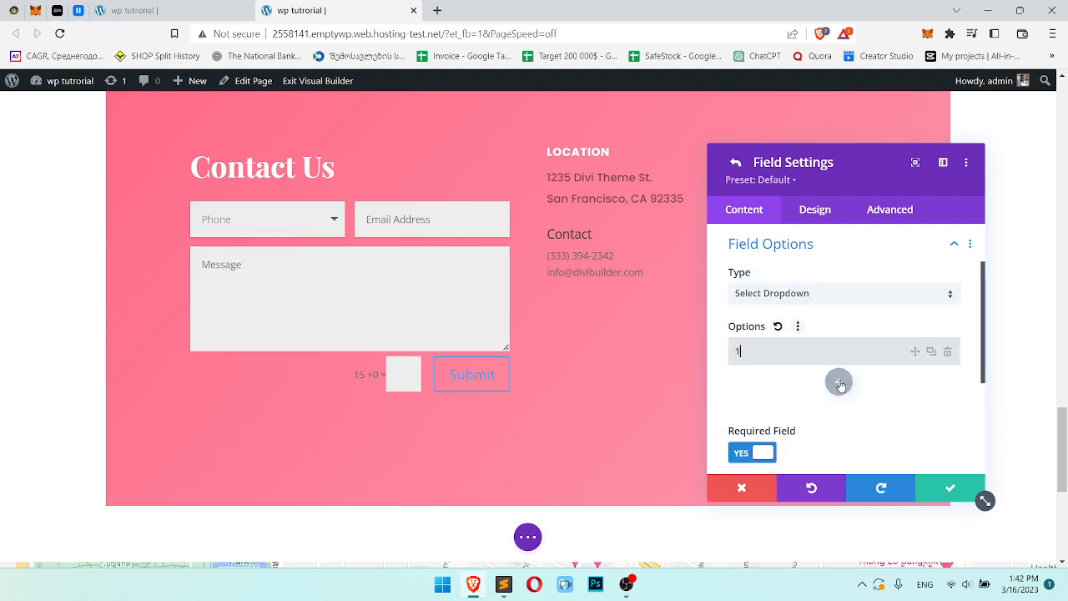
{"action": "left_click", "coordinate": [838, 381]}
{"action": "left_click", "coordinate": [824, 385]}
{"action": "type", "text": "2"}
{"action": "left_click", "coordinate": [838, 415]}
{"action": "left_click", "coordinate": [820, 422]}
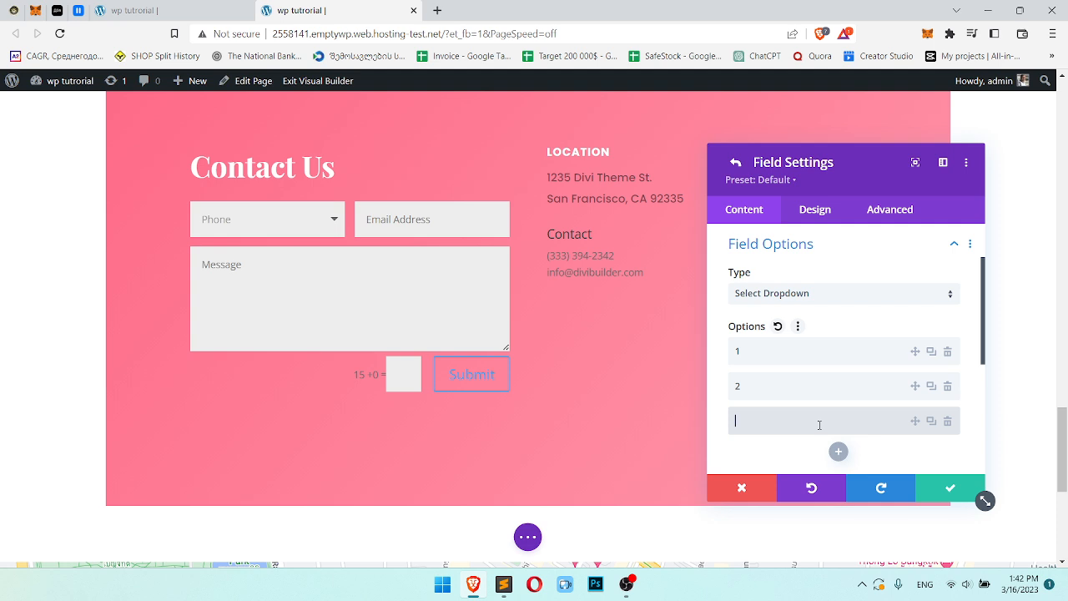
{"action": "left_click_drag", "start_coordinate": [916, 385], "coordinate": [916, 353]}
{"action": "left_click", "coordinate": [897, 300]}
{"action": "left_click", "coordinate": [847, 310]}
Enable conditional logic for the Phone field and bring up its relation and rules
{"action": "scroll", "coordinate": [878, 367], "scroll_direction": "down", "scroll_amount": 5}
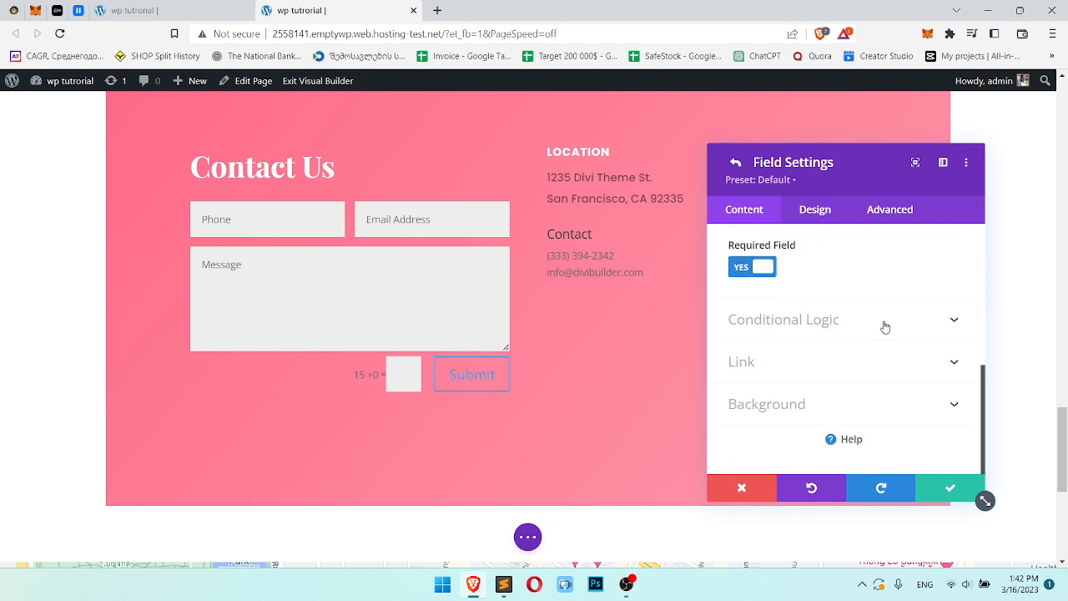
{"action": "left_click", "coordinate": [883, 323]}
{"action": "scroll", "coordinate": [880, 330], "scroll_direction": "up", "scroll_amount": 1}
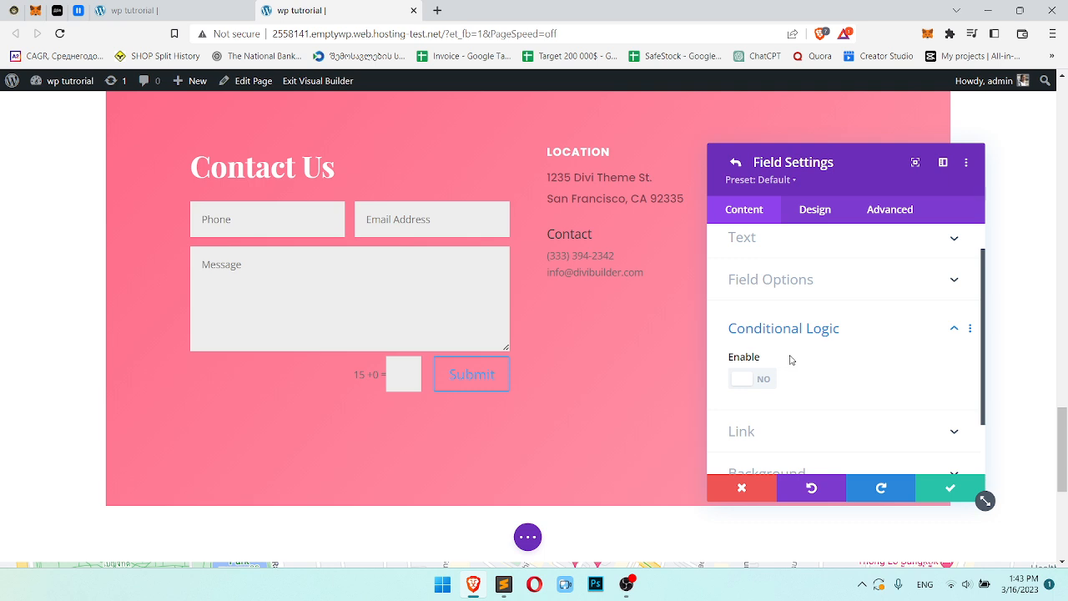
{"action": "left_click", "coordinate": [754, 379]}
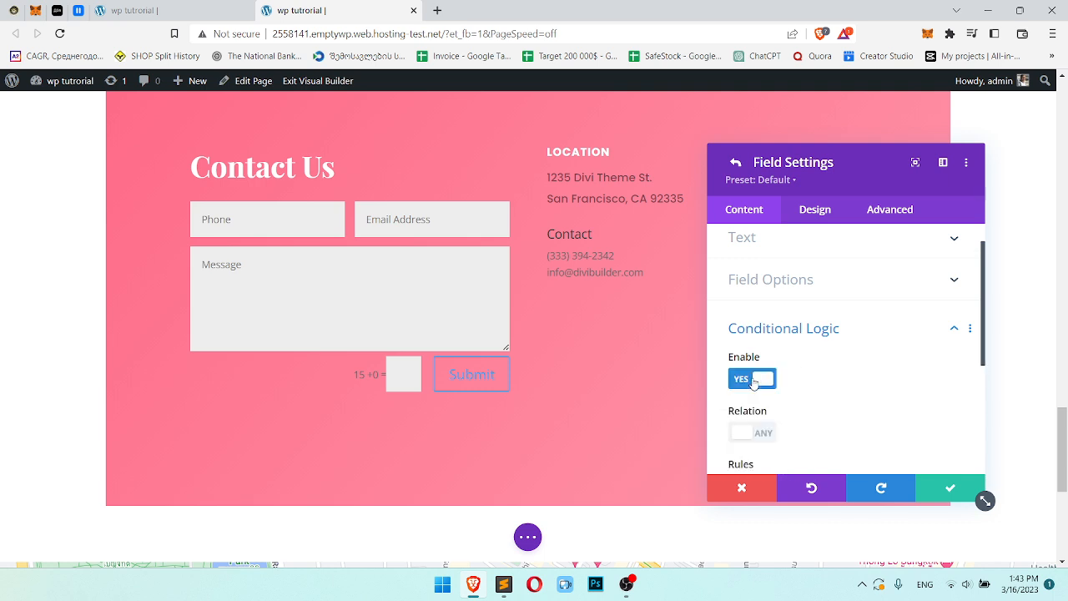
{"action": "scroll", "coordinate": [834, 367], "scroll_direction": "down", "scroll_amount": 2}
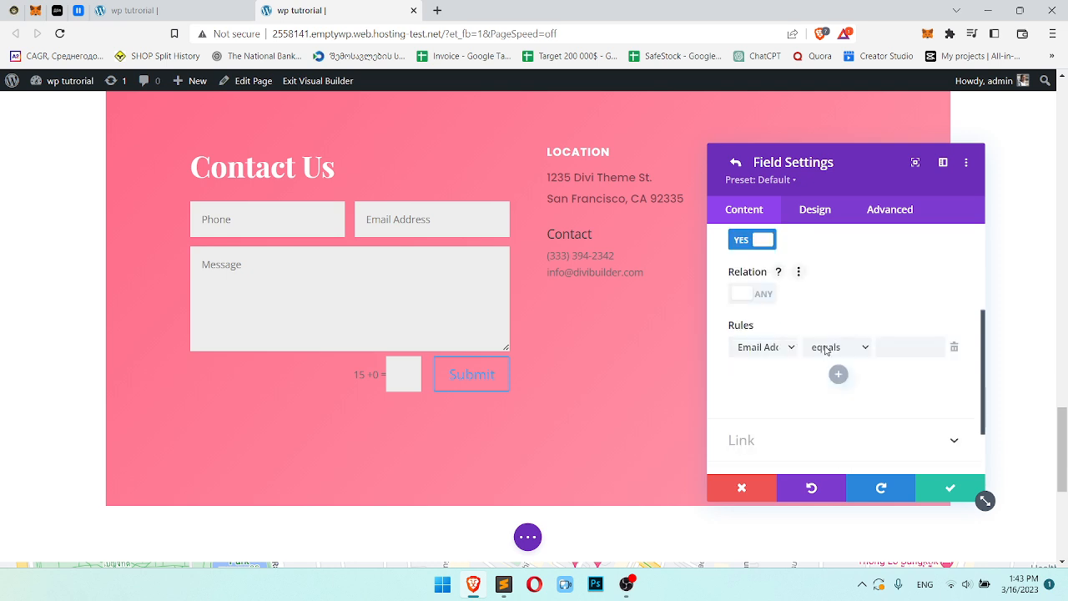
Try the conditional rule Email Address "is empty" and switch conditional logic off and on again
{"action": "left_click", "coordinate": [770, 348]}
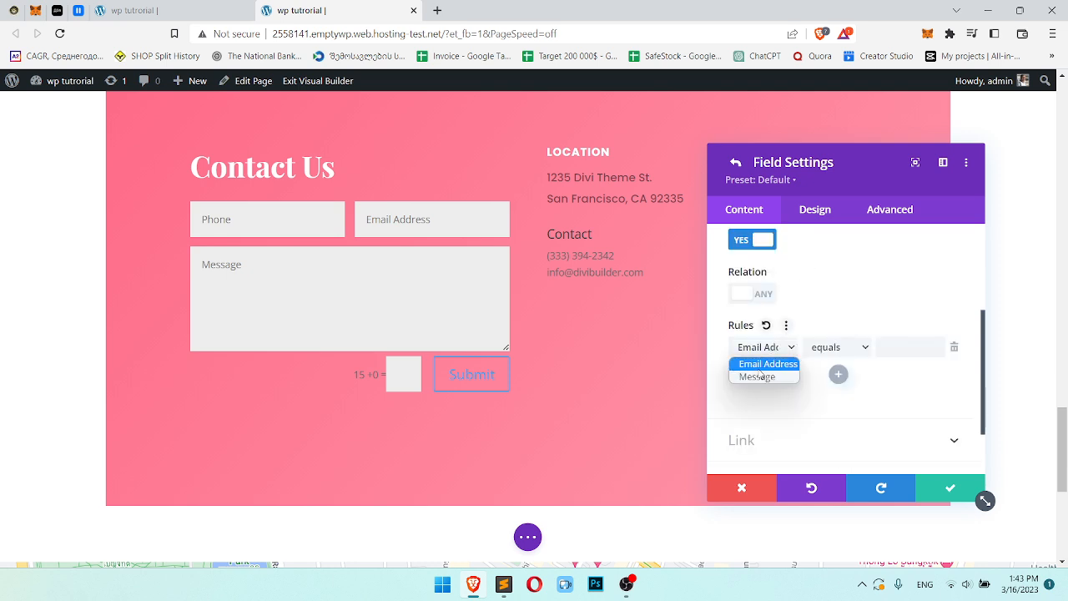
{"action": "left_click", "coordinate": [753, 365]}
{"action": "left_click", "coordinate": [824, 351]}
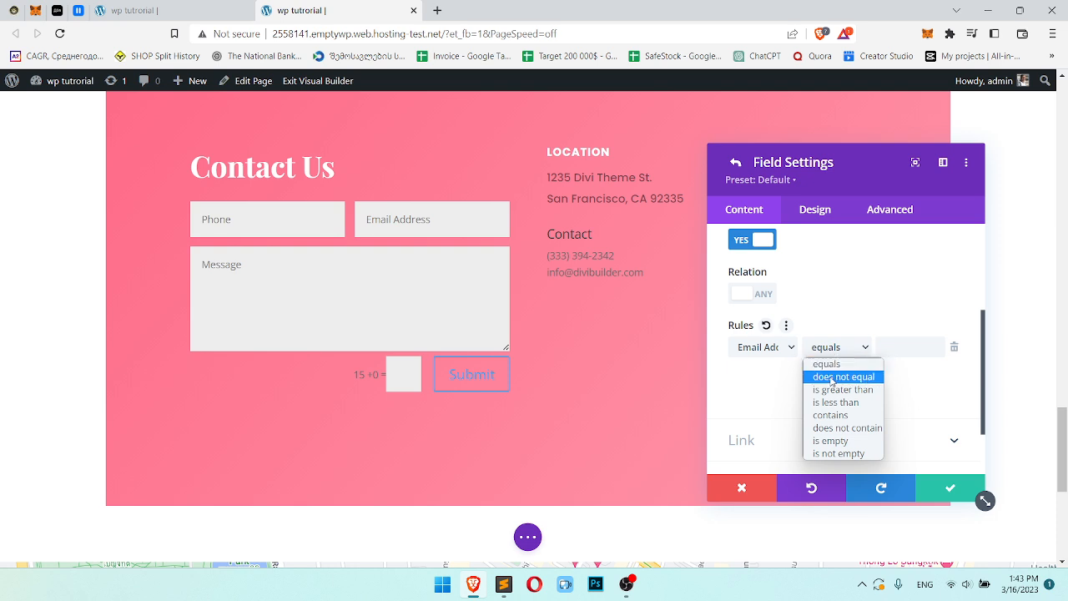
{"action": "left_click", "coordinate": [843, 440]}
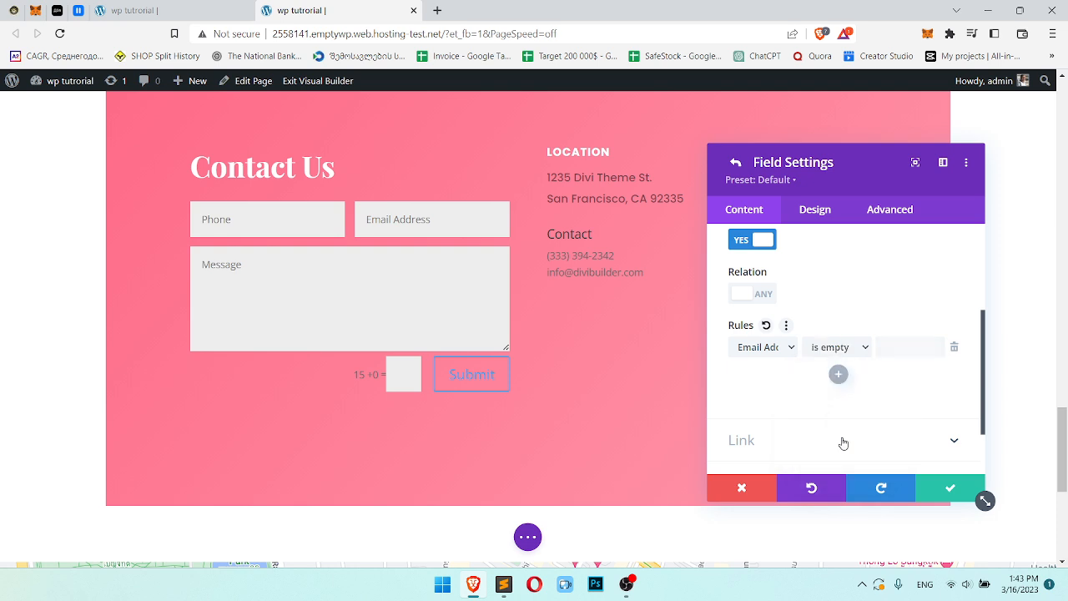
{"action": "scroll", "coordinate": [864, 319], "scroll_direction": "up", "scroll_amount": 2}
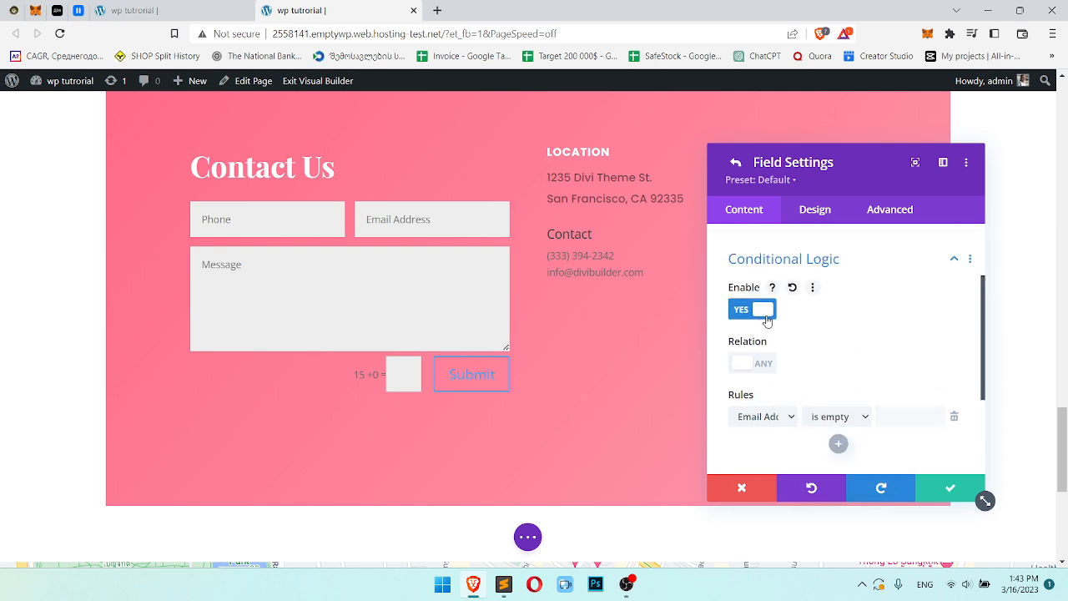
{"action": "left_click", "coordinate": [763, 321]}
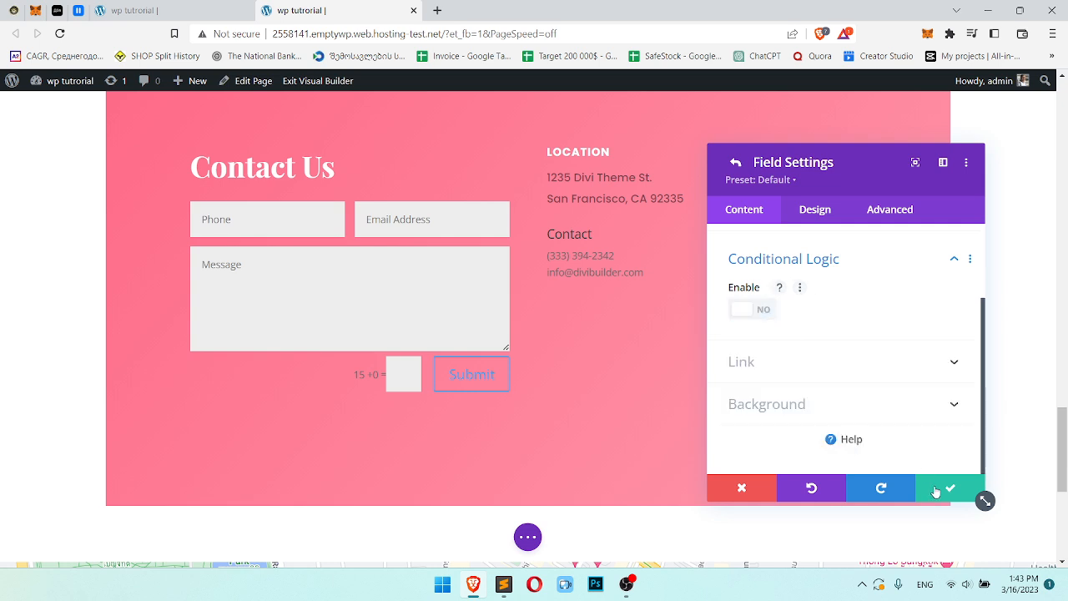
{"action": "left_click", "coordinate": [747, 306]}
Set the conditional logic relation to All, and add a second rule and delete it again
{"action": "scroll", "coordinate": [866, 358], "scroll_direction": "down", "scroll_amount": 2}
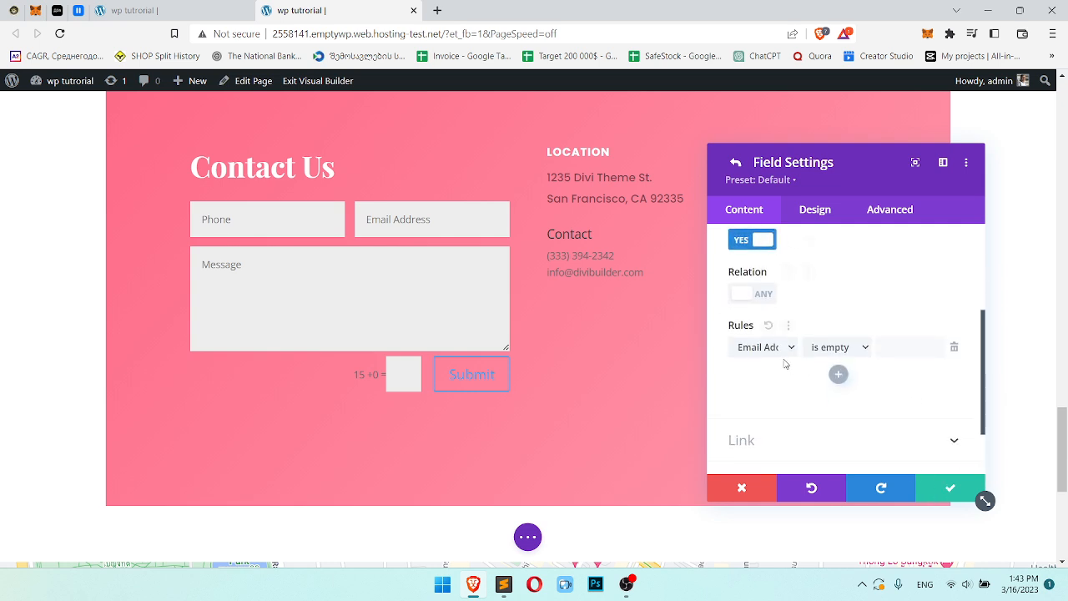
{"action": "left_click", "coordinate": [779, 350]}
{"action": "left_click", "coordinate": [825, 348]}
{"action": "left_click", "coordinate": [895, 348]}
{"action": "left_click", "coordinate": [839, 375]}
{"action": "left_click", "coordinate": [761, 294]}
{"action": "scroll", "coordinate": [826, 317], "scroll_direction": "down", "scroll_amount": 1}
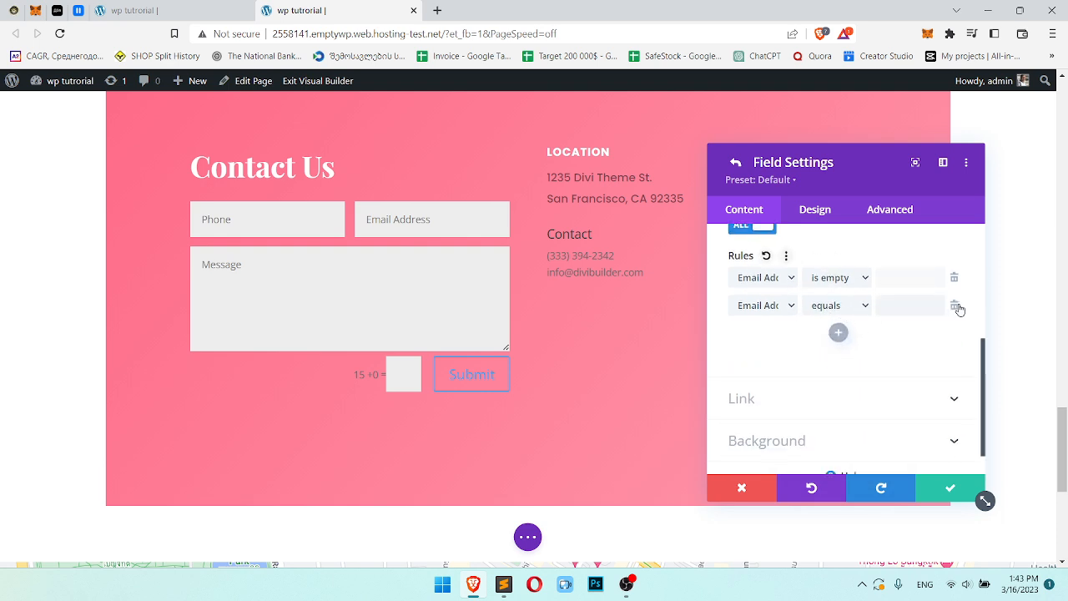
{"action": "left_click", "coordinate": [954, 304]}
Change the Email Address rule's condition to "is not empty" and save the field and contact form settings
{"action": "scroll", "coordinate": [901, 292], "scroll_direction": "up", "scroll_amount": 1}
{"action": "left_click", "coordinate": [837, 347]}
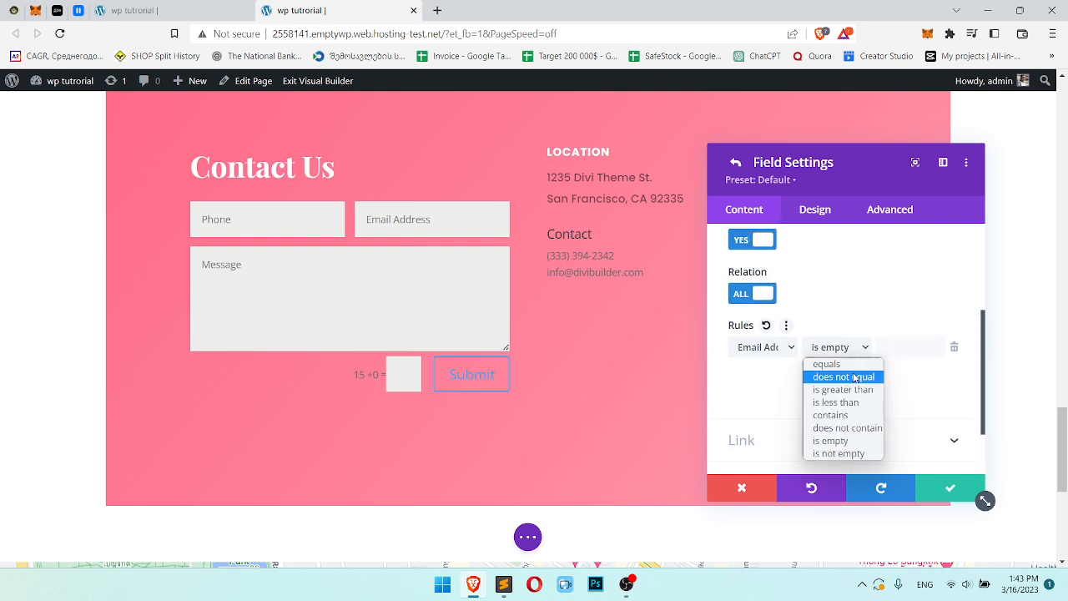
{"action": "left_click", "coordinate": [861, 455]}
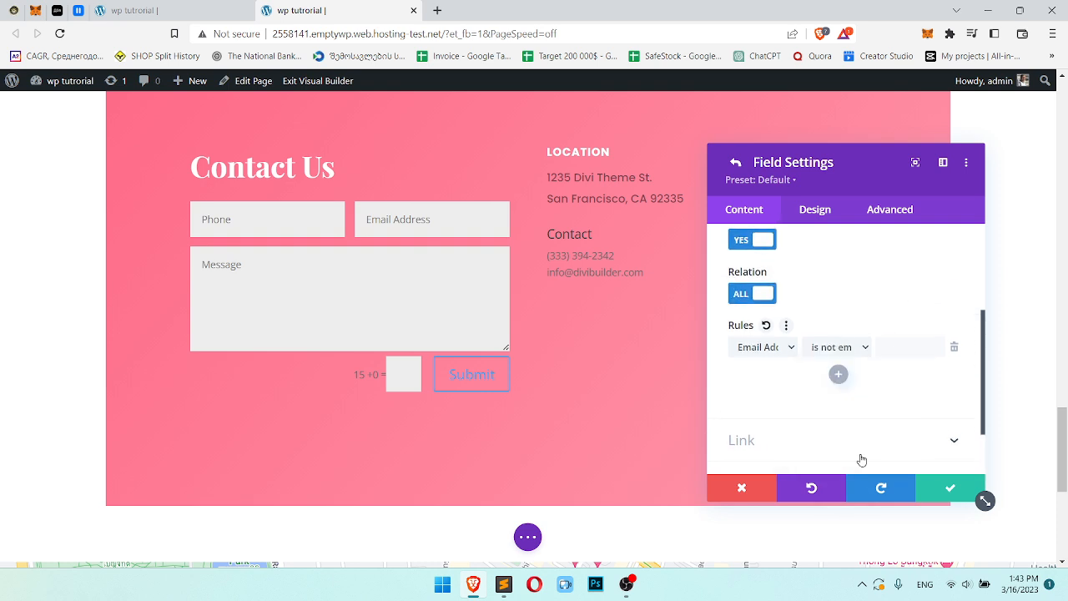
{"action": "left_click", "coordinate": [957, 494]}
{"action": "left_click", "coordinate": [950, 489]}
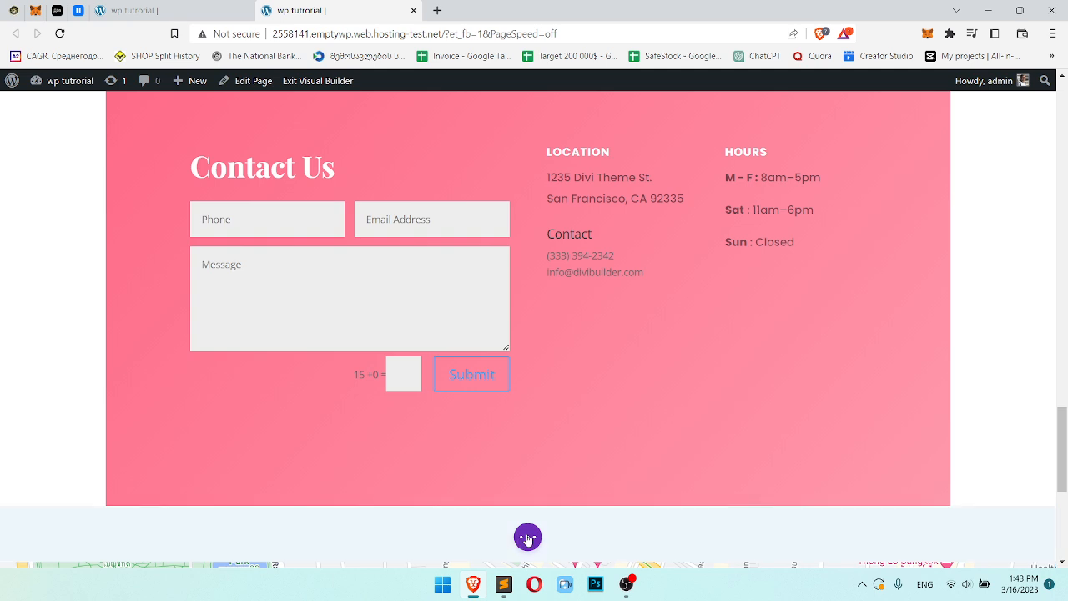
Save the page in the visual builder and reload the live homepage in the other browser tab
{"action": "left_click", "coordinate": [1013, 550]}
{"action": "left_click", "coordinate": [179, 6]}
{"action": "left_click", "coordinate": [288, 7]}
{"action": "left_click", "coordinate": [214, 7]}
{"action": "left_click", "coordinate": [60, 34]}
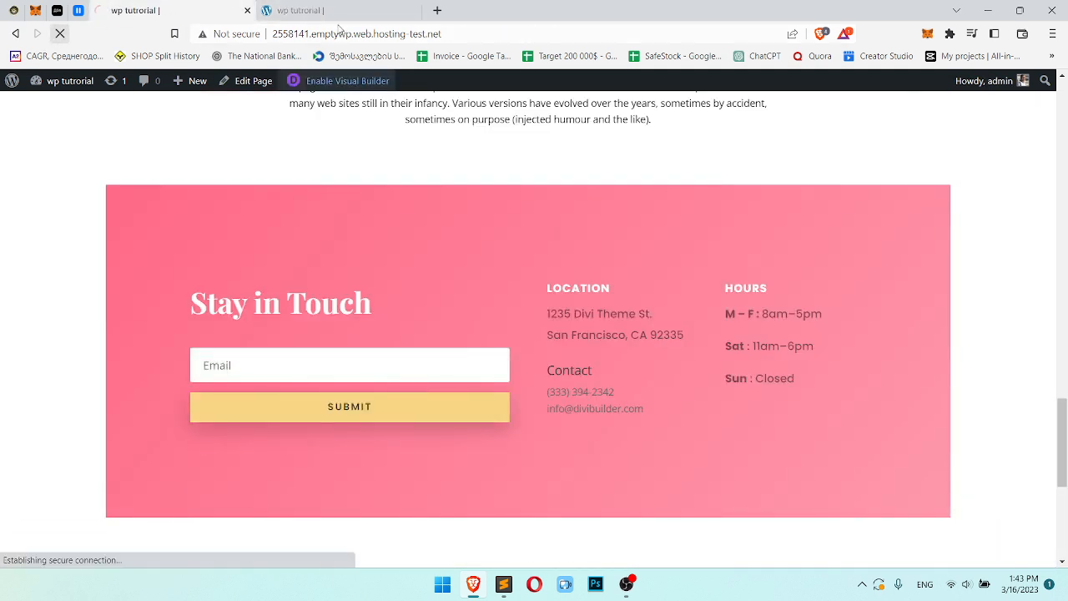
Test the Phone field's conditional logic on the live page by filling the Email Address field with the saved email
{"action": "scroll", "coordinate": [606, 296], "scroll_direction": "down", "scroll_amount": 5}
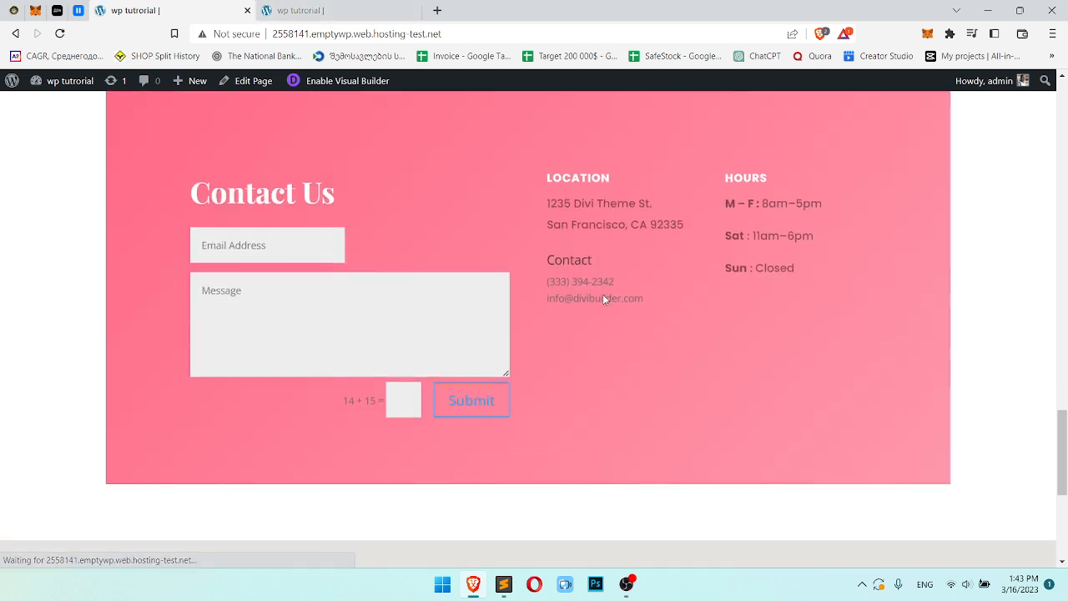
{"action": "left_click", "coordinate": [270, 216]}
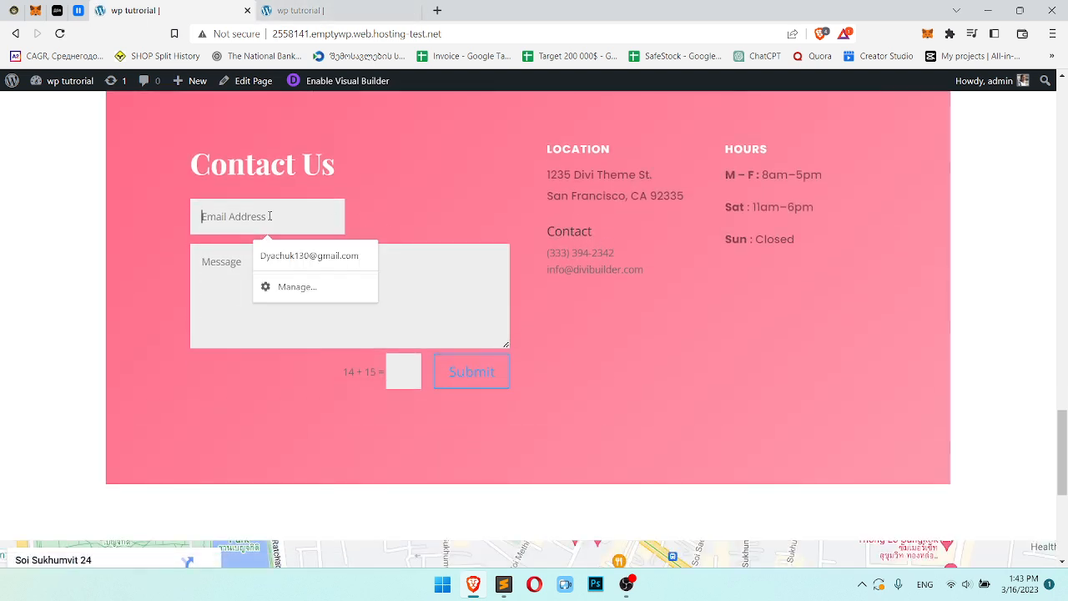
{"action": "left_click", "coordinate": [386, 188]}
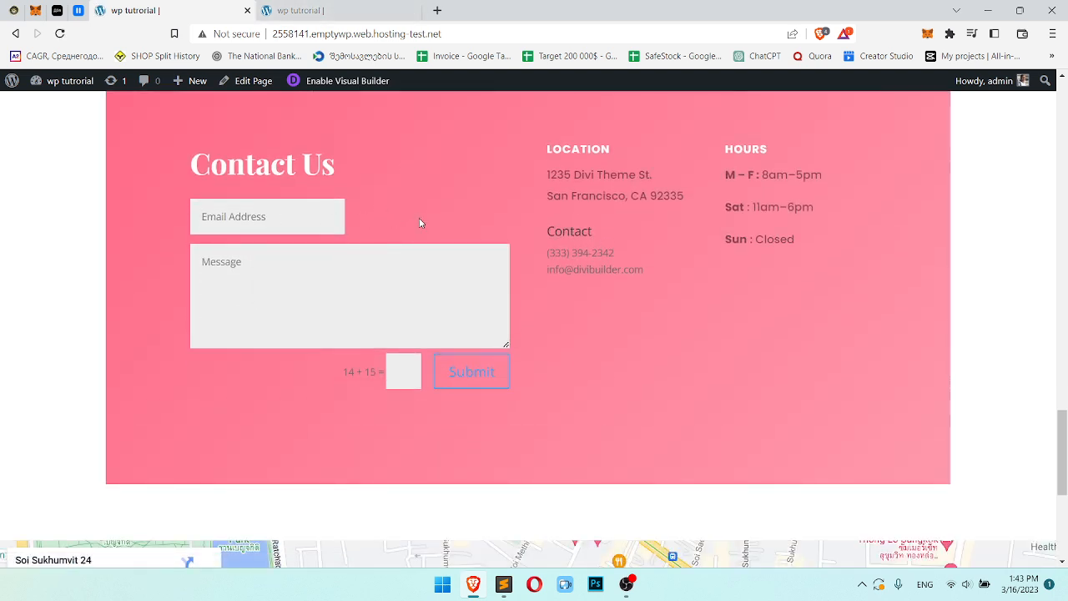
{"action": "left_click", "coordinate": [302, 218]}
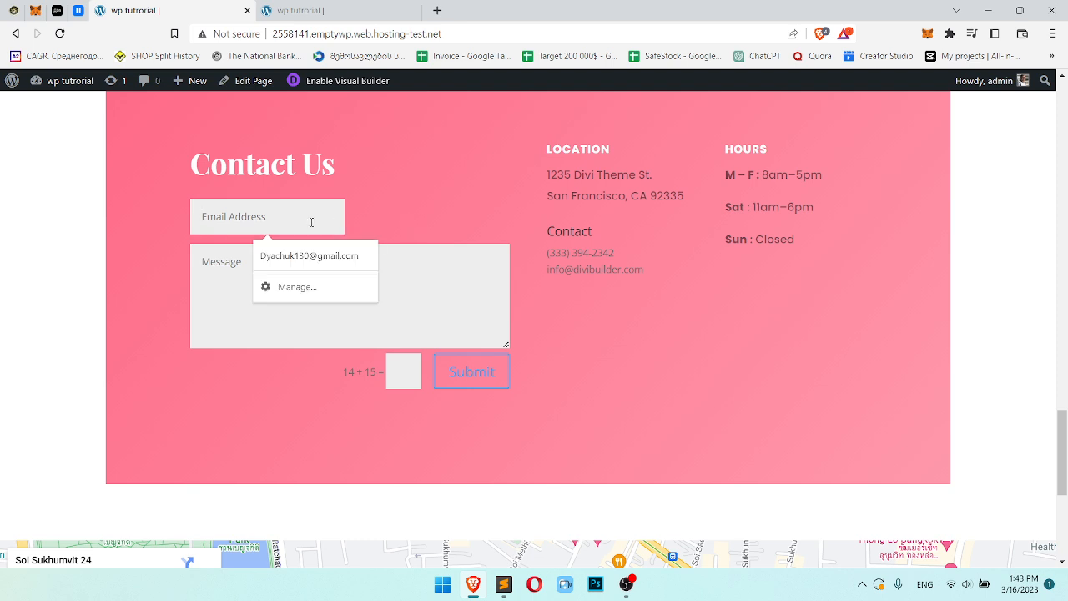
{"action": "left_click", "coordinate": [308, 255]}
{"action": "left_click", "coordinate": [311, 205]}
Return to the visual builder, open the contact form's settings and add a new field
{"action": "left_click", "coordinate": [338, 10]}
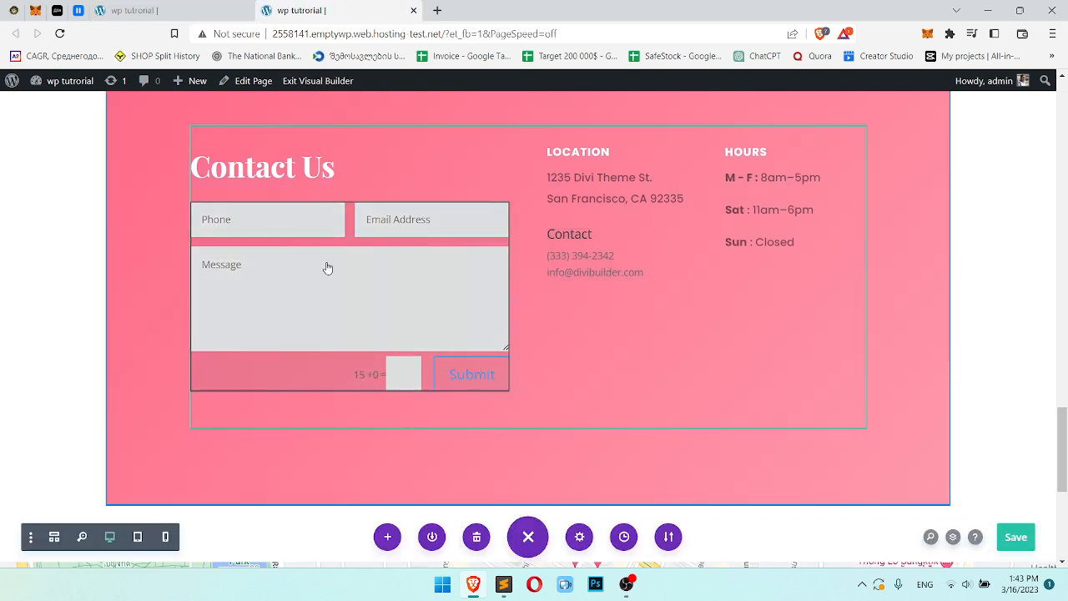
{"action": "mouse_move", "coordinate": [336, 293]}
{"action": "left_click", "coordinate": [313, 238]}
{"action": "scroll", "coordinate": [841, 317], "scroll_direction": "down", "scroll_amount": 1}
{"action": "scroll", "coordinate": [842, 313], "scroll_direction": "up", "scroll_amount": 1}
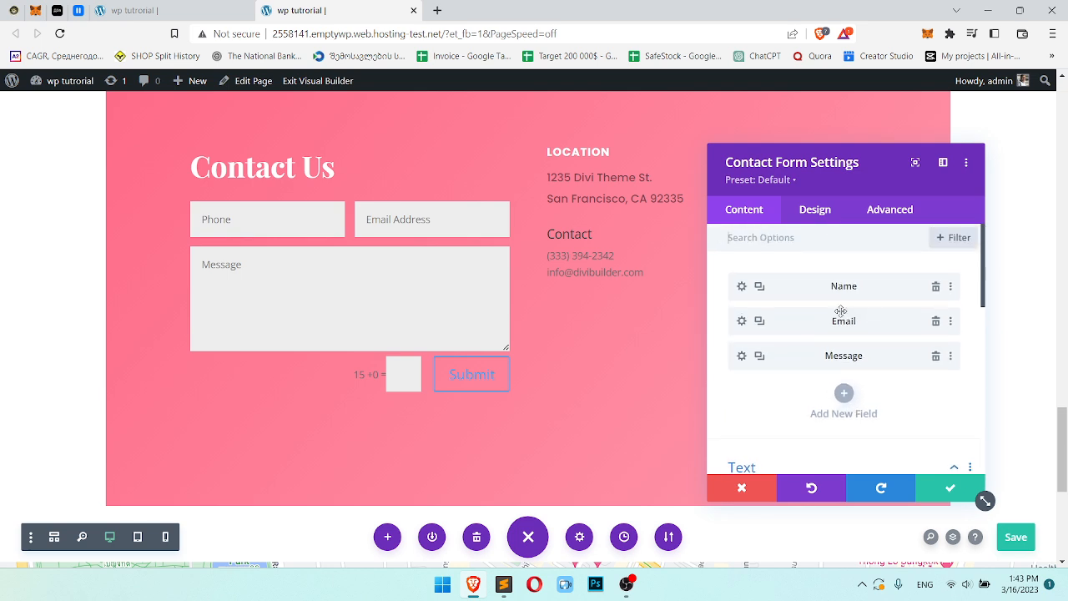
{"action": "left_click", "coordinate": [845, 394]}
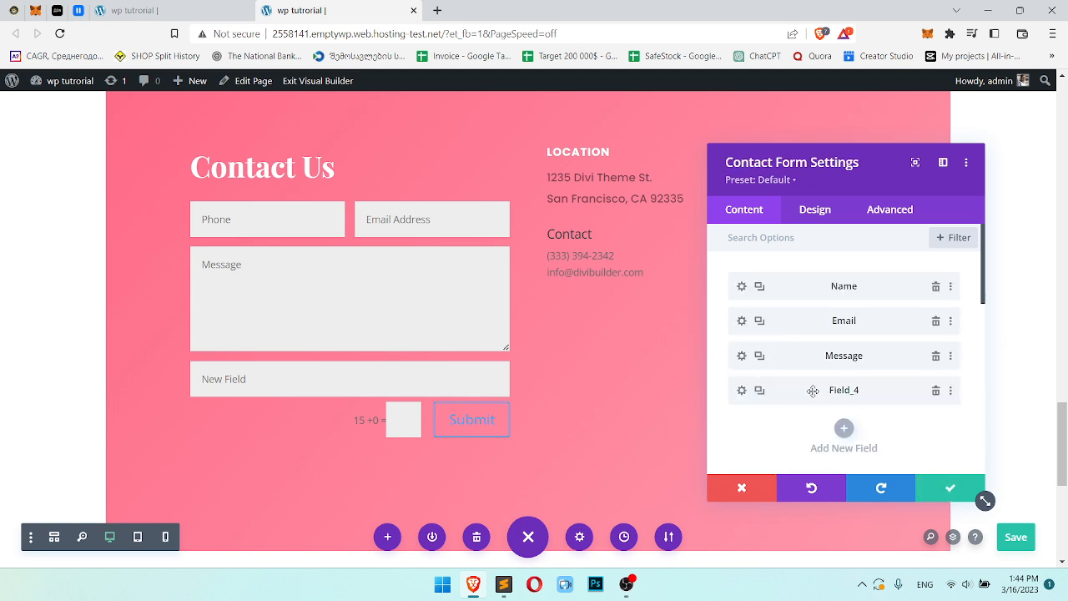
Set the new field's ID to "Title", save it, and move the field above Message in the form
{"action": "left_click", "coordinate": [741, 390]}
{"action": "left_click", "coordinate": [795, 322]}
{"action": "double_click", "coordinate": [795, 322]}
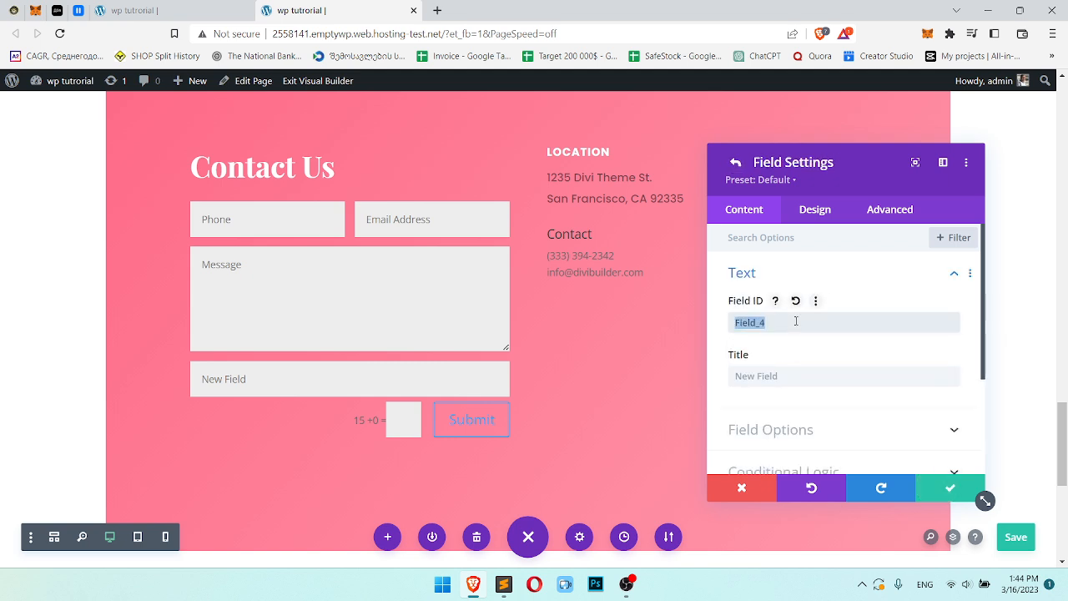
{"action": "type", "text": "Title"}
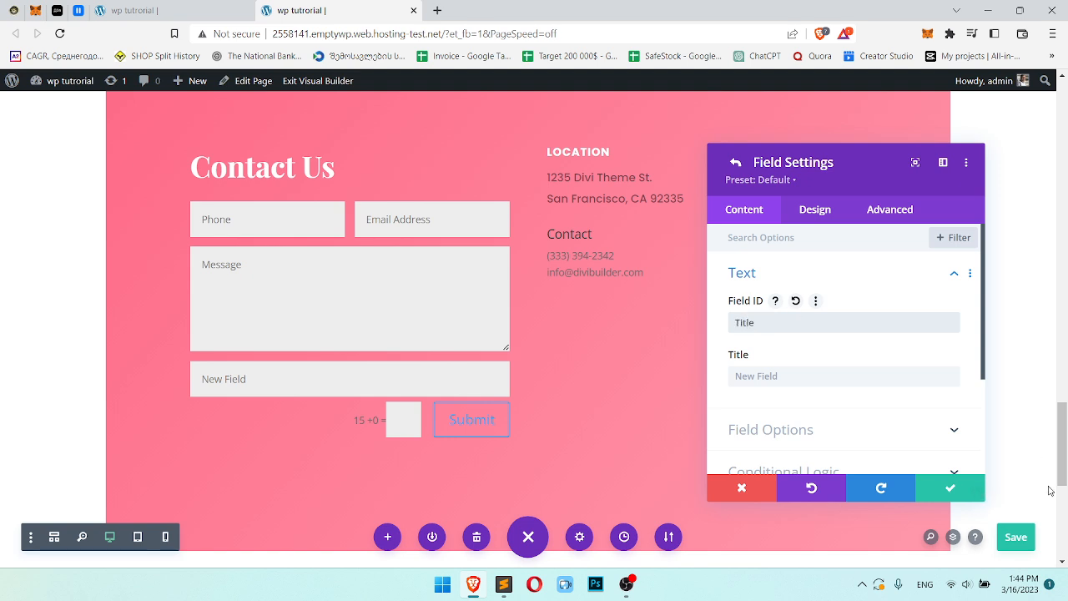
{"action": "left_click", "coordinate": [950, 487]}
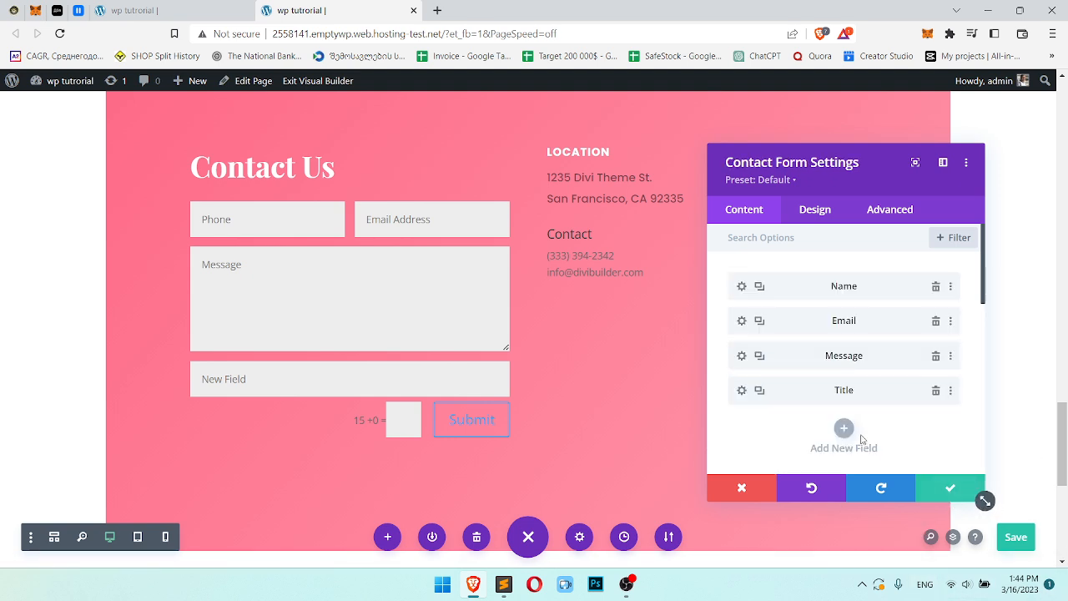
{"action": "left_click_drag", "start_coordinate": [772, 390], "coordinate": [741, 355]}
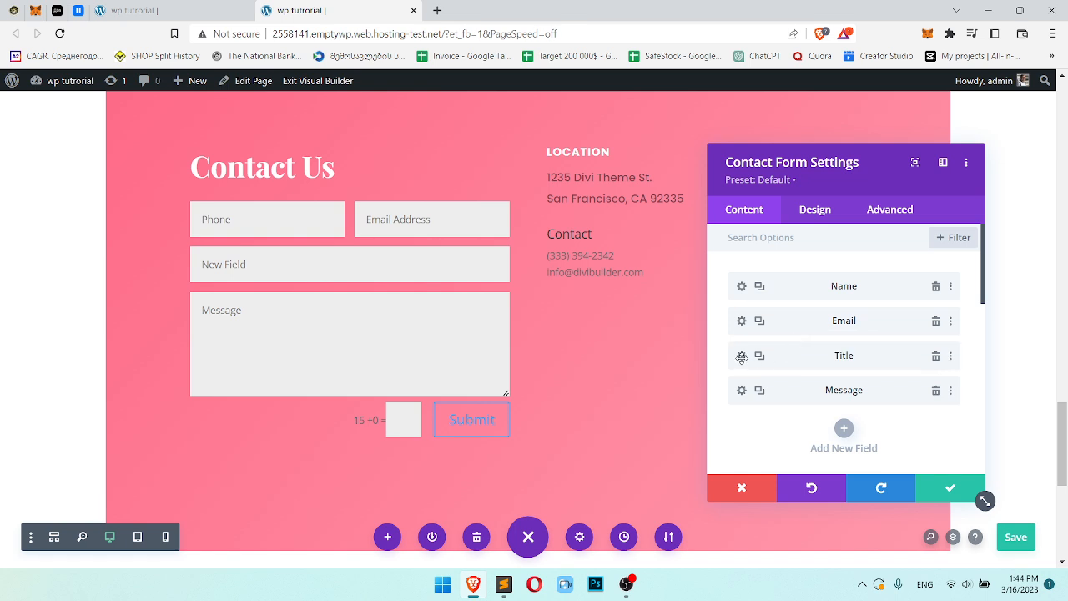
Try the Title field without fullwidth, restore Make Fullwidth to Yes, and save the field and contact form settings
{"action": "left_click", "coordinate": [741, 356]}
{"action": "scroll", "coordinate": [833, 351], "scroll_direction": "down", "scroll_amount": 3}
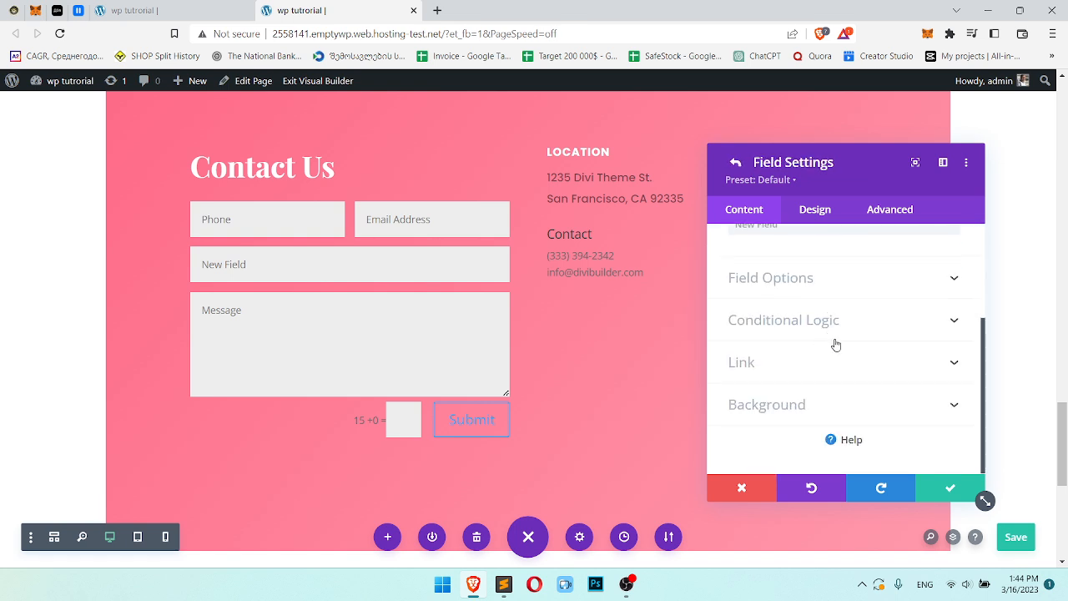
{"action": "left_click", "coordinate": [832, 223]}
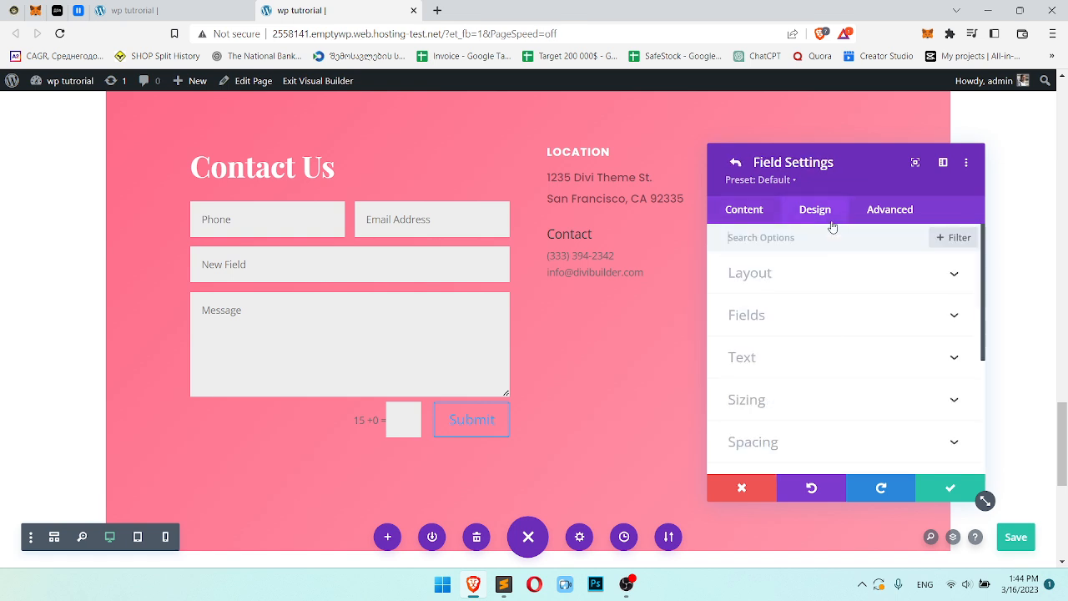
{"action": "left_click", "coordinate": [824, 276]}
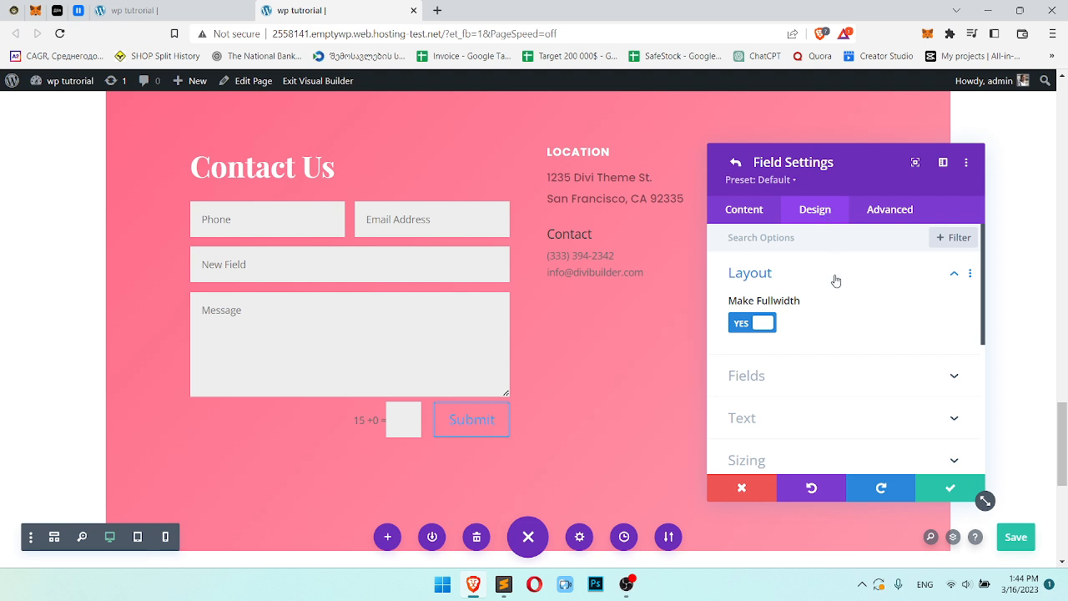
{"action": "left_click", "coordinate": [752, 327]}
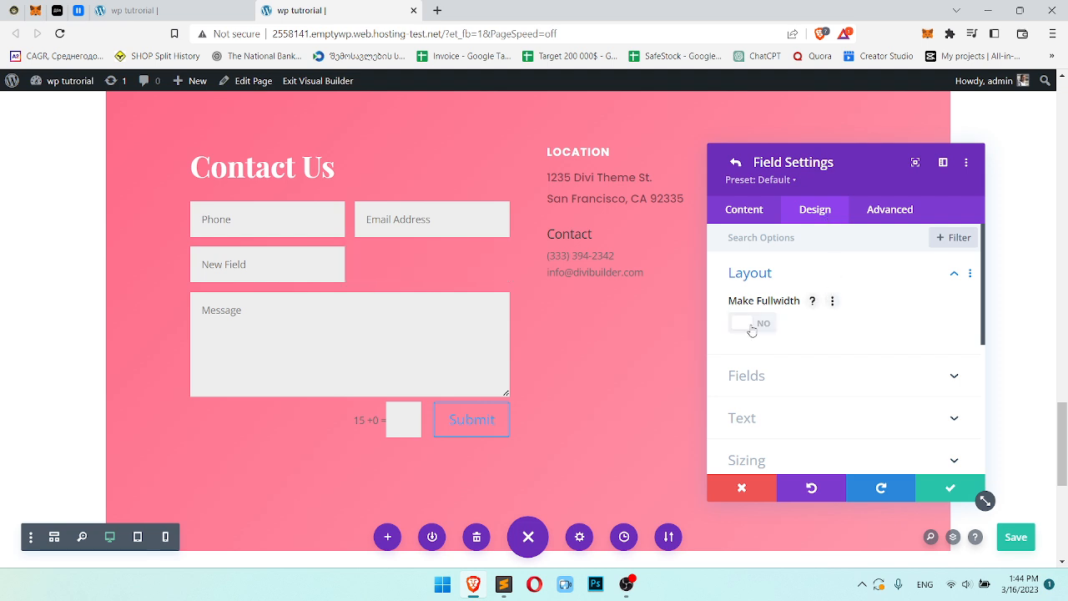
{"action": "left_click", "coordinate": [752, 327]}
{"action": "left_click", "coordinate": [951, 489]}
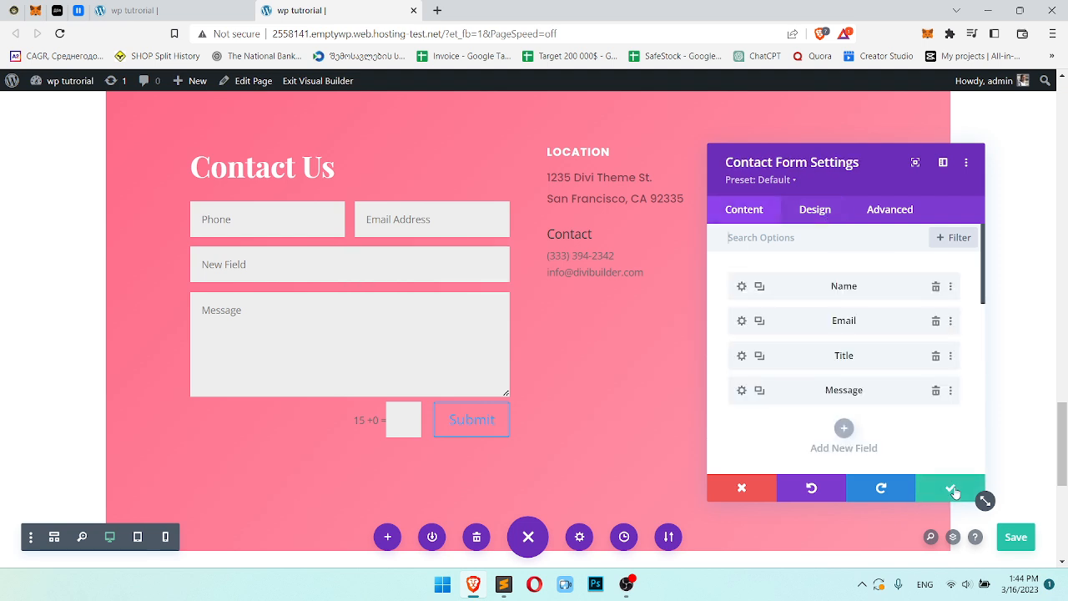
{"action": "left_click", "coordinate": [953, 490]}
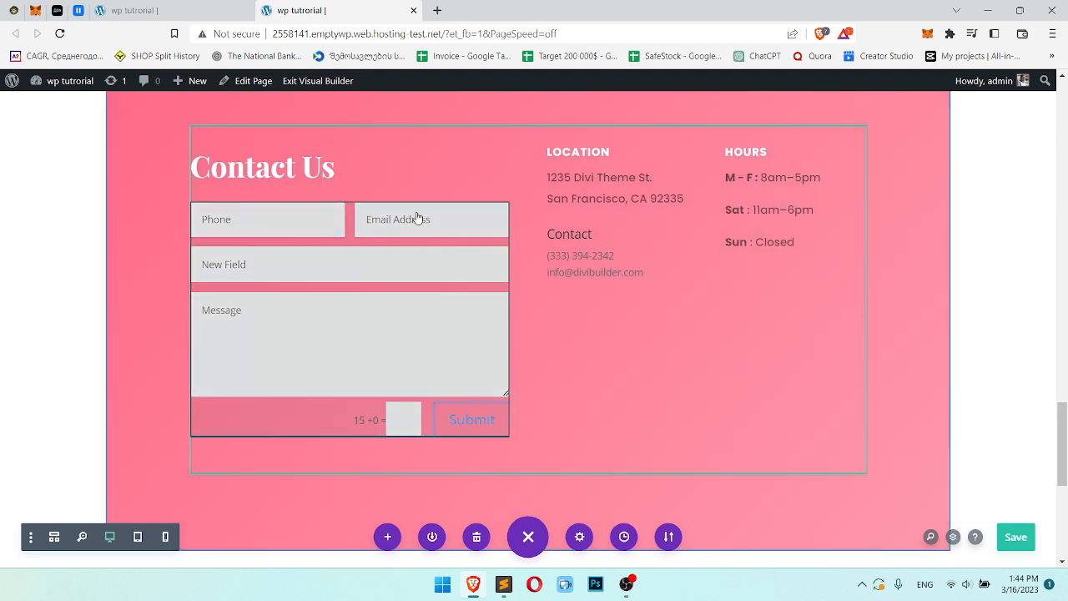
Reopen the contact form's settings and set the submit button text to "SEND"
{"action": "left_click", "coordinate": [354, 254]}
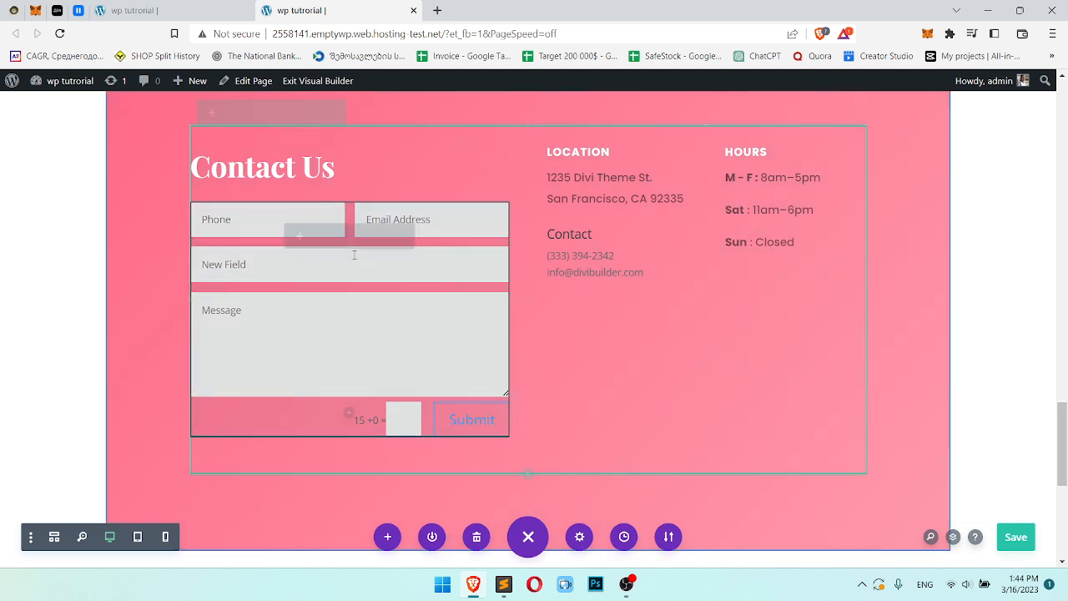
{"action": "left_click", "coordinate": [365, 241]}
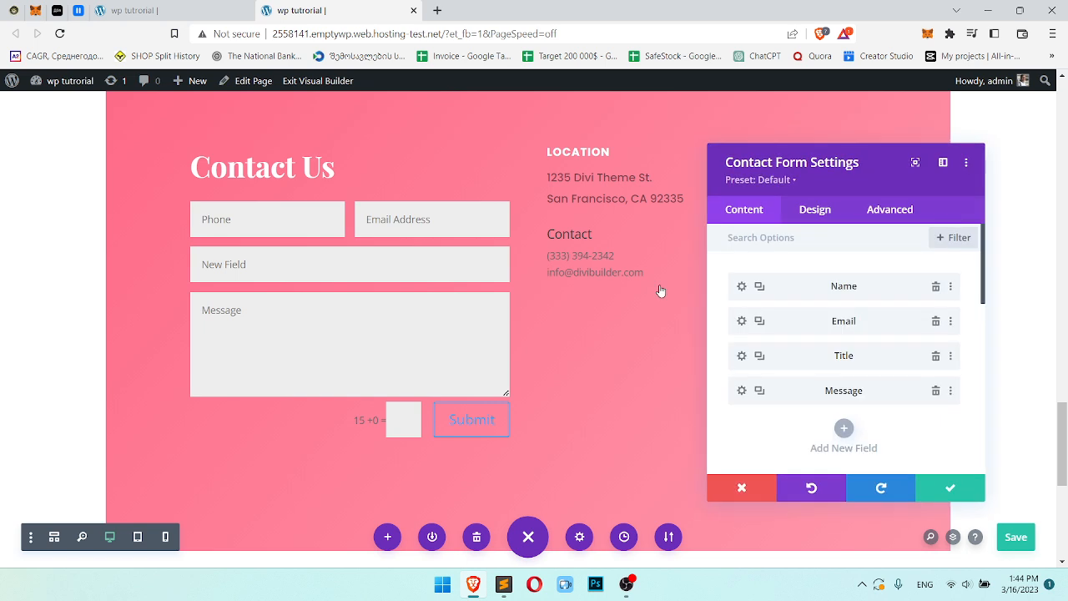
{"action": "scroll", "coordinate": [784, 377], "scroll_direction": "down", "scroll_amount": 1}
{"action": "scroll", "coordinate": [785, 377], "scroll_direction": "down", "scroll_amount": 1}
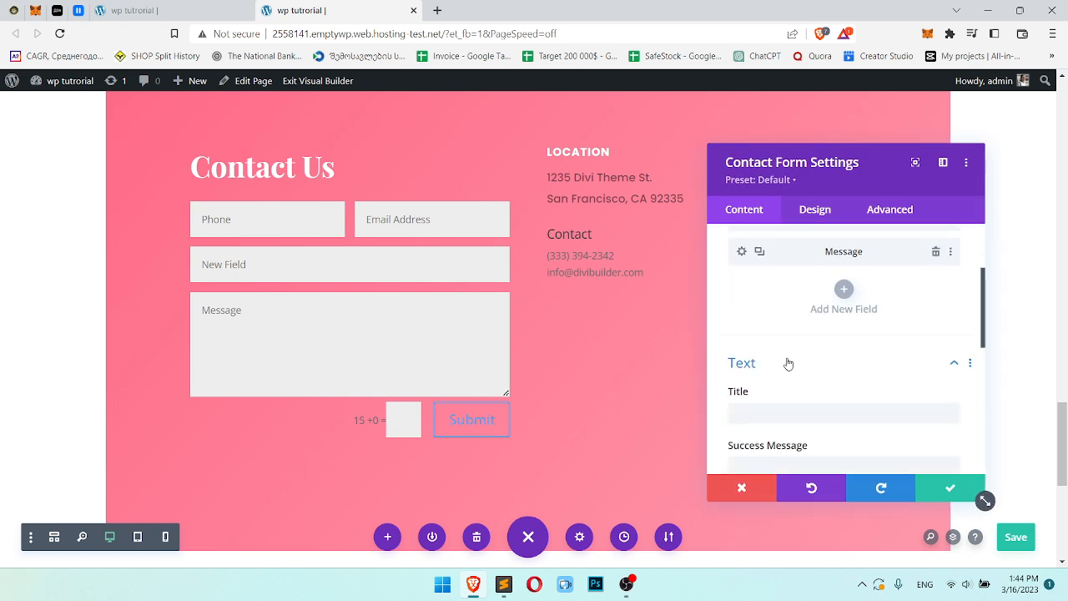
{"action": "scroll", "coordinate": [822, 345], "scroll_direction": "up", "scroll_amount": 1}
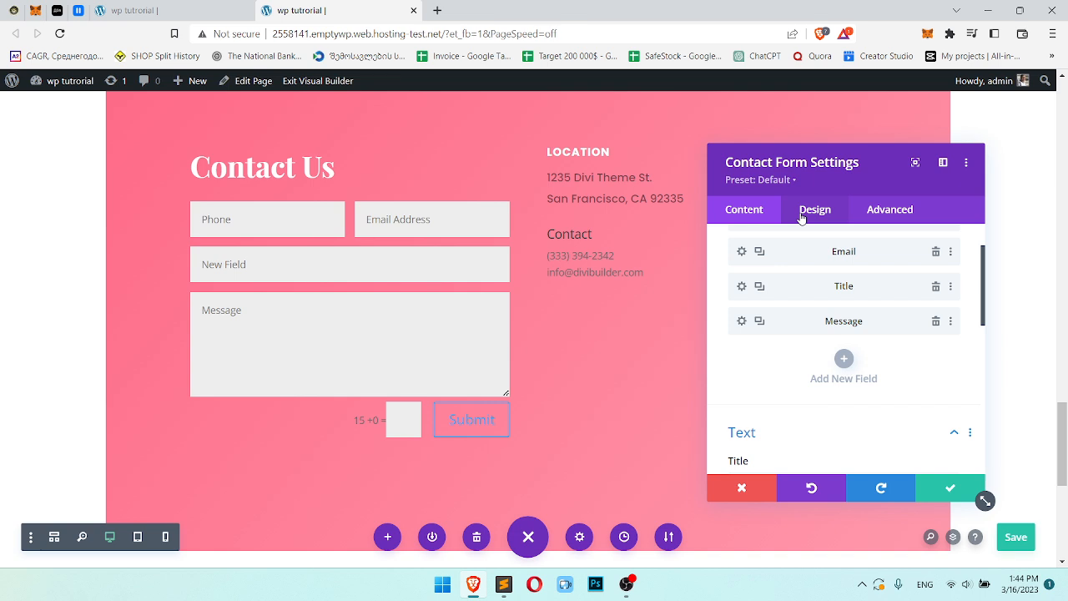
{"action": "scroll", "coordinate": [865, 309], "scroll_direction": "down", "scroll_amount": 3}
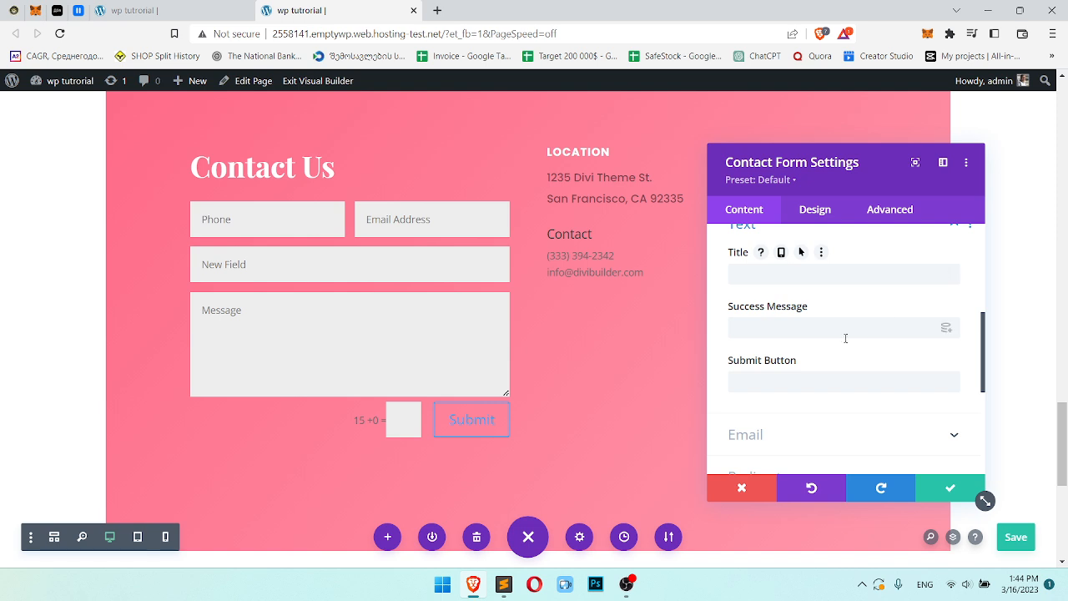
{"action": "left_click", "coordinate": [859, 328]}
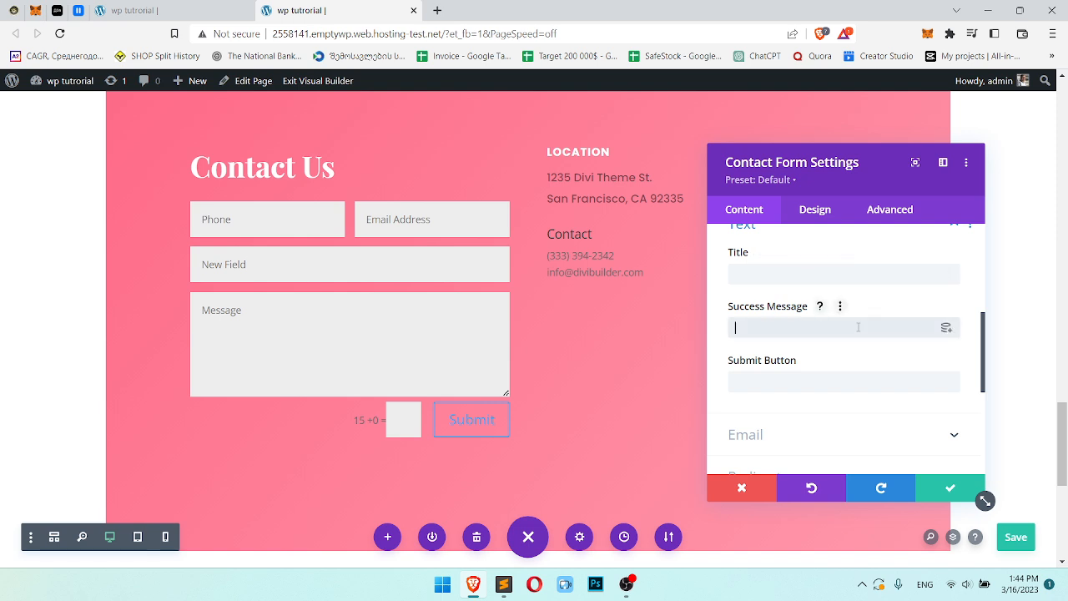
{"action": "left_click", "coordinate": [848, 381]}
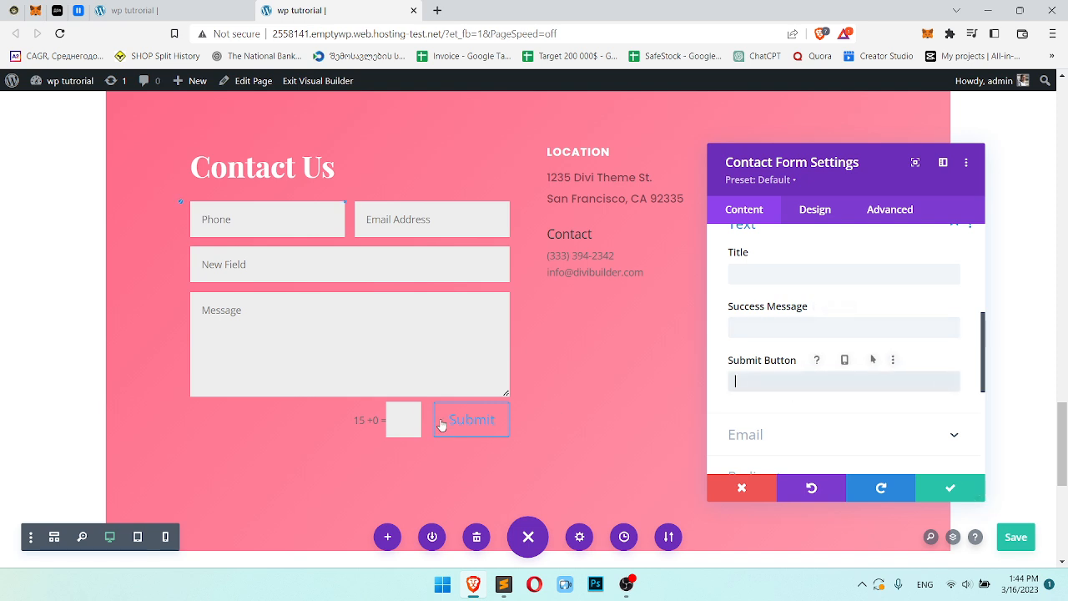
{"action": "type", "text": "SEND"}
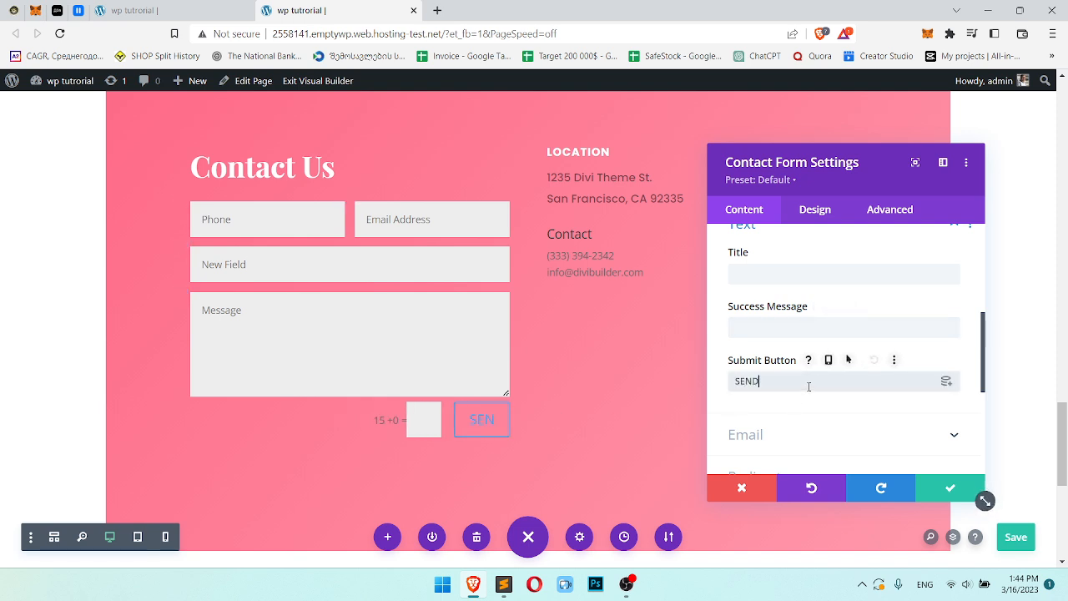
Examine the contact form's email address and message pattern options and its Enable Redirect URL option
{"action": "scroll", "coordinate": [805, 401], "scroll_direction": "down", "scroll_amount": 1}
{"action": "left_click", "coordinate": [806, 361]}
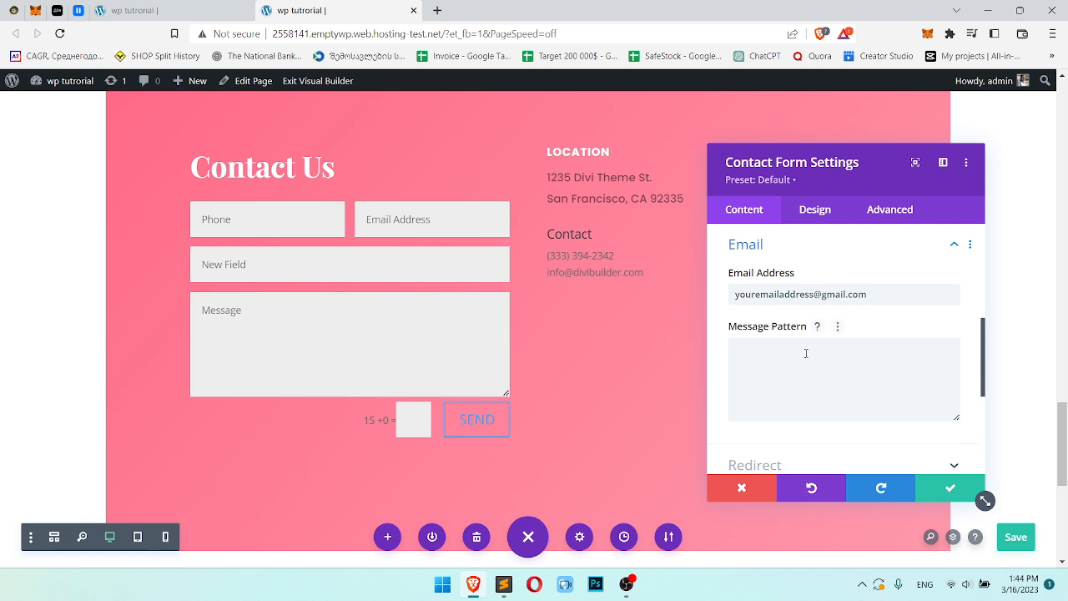
{"action": "scroll", "coordinate": [822, 290], "scroll_direction": "down", "scroll_amount": 1}
{"action": "scroll", "coordinate": [822, 292], "scroll_direction": "down", "scroll_amount": 3}
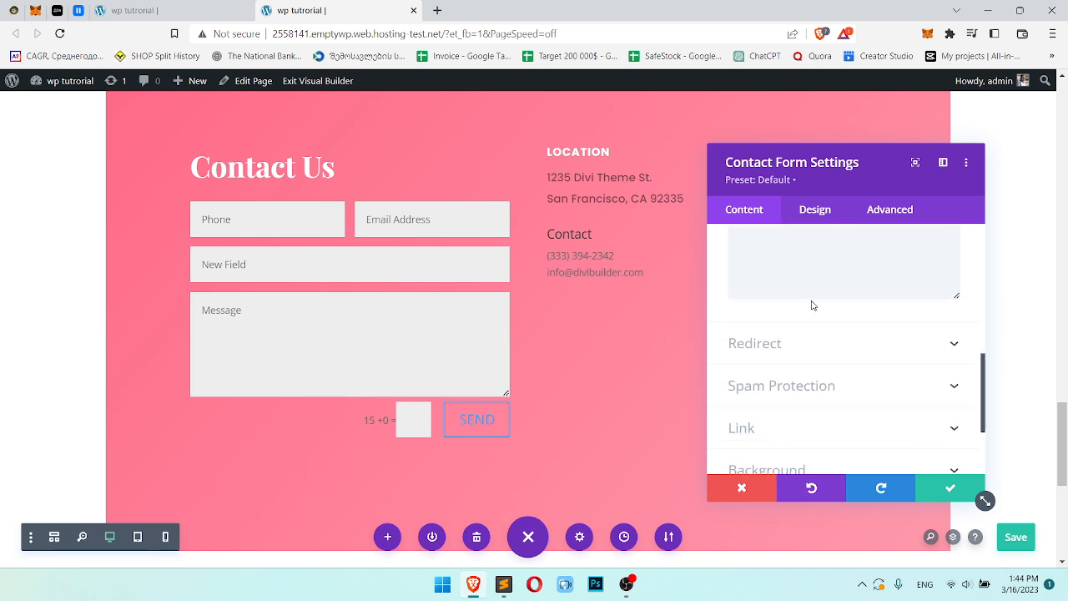
{"action": "left_click", "coordinate": [819, 327]}
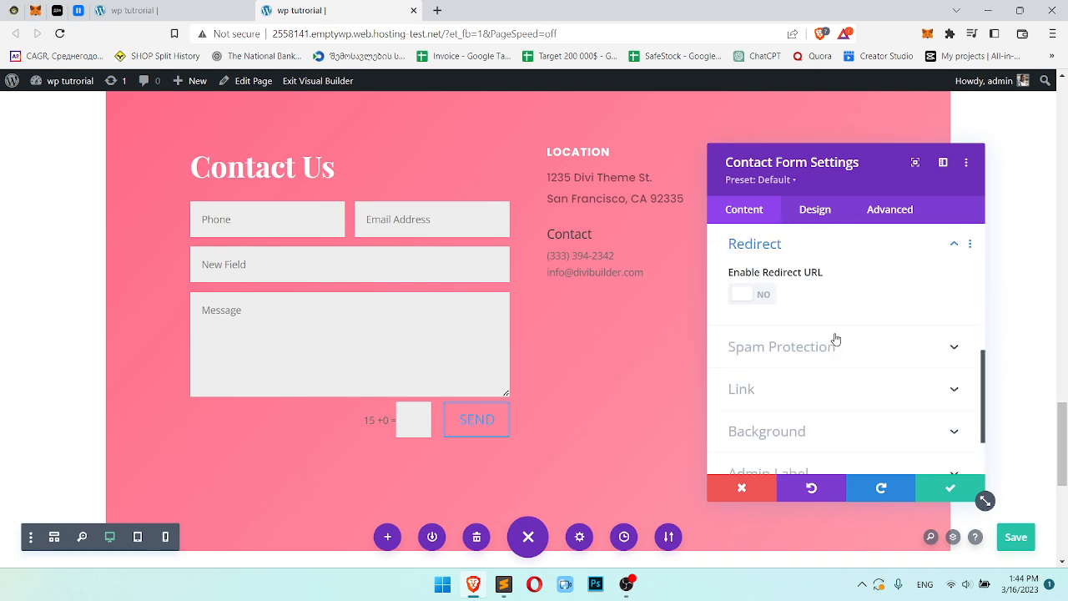
{"action": "left_click", "coordinate": [767, 306]}
{"action": "left_click", "coordinate": [750, 294]}
{"action": "scroll", "coordinate": [873, 296], "scroll_direction": "down", "scroll_amount": 1}
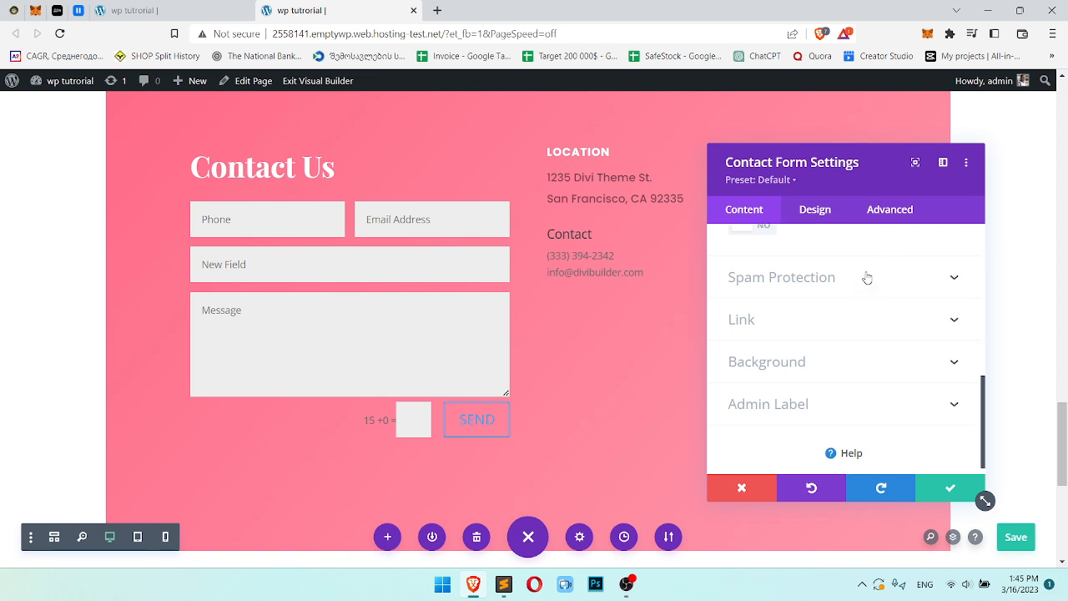
Review the contact form's spam protection service and basic captcha options, and collapse them again
{"action": "left_click", "coordinate": [867, 278]}
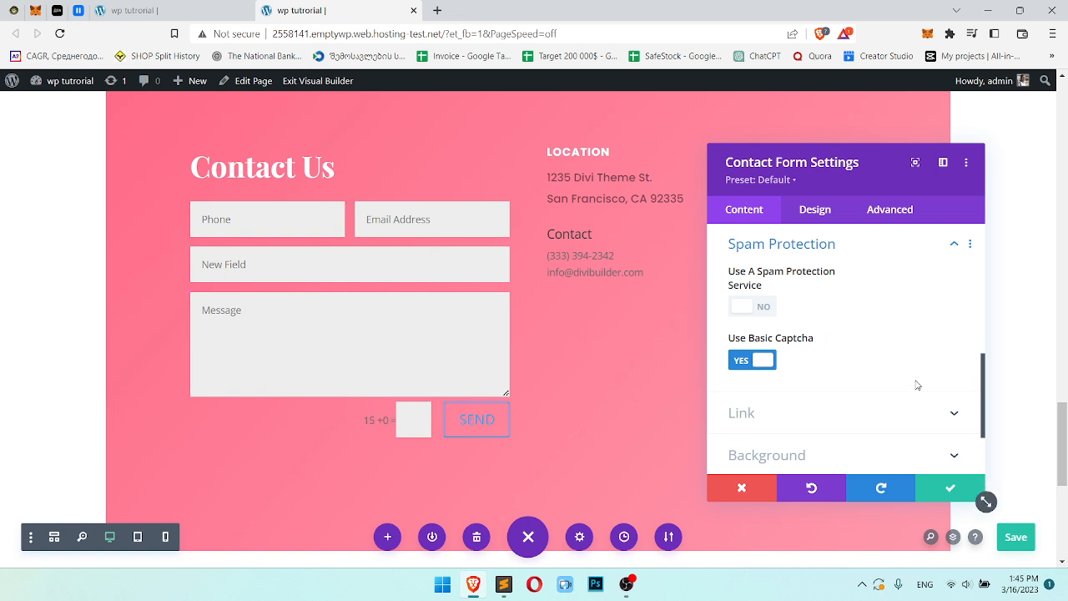
{"action": "scroll", "coordinate": [885, 344], "scroll_direction": "up", "scroll_amount": 1}
{"action": "left_click", "coordinate": [917, 323]}
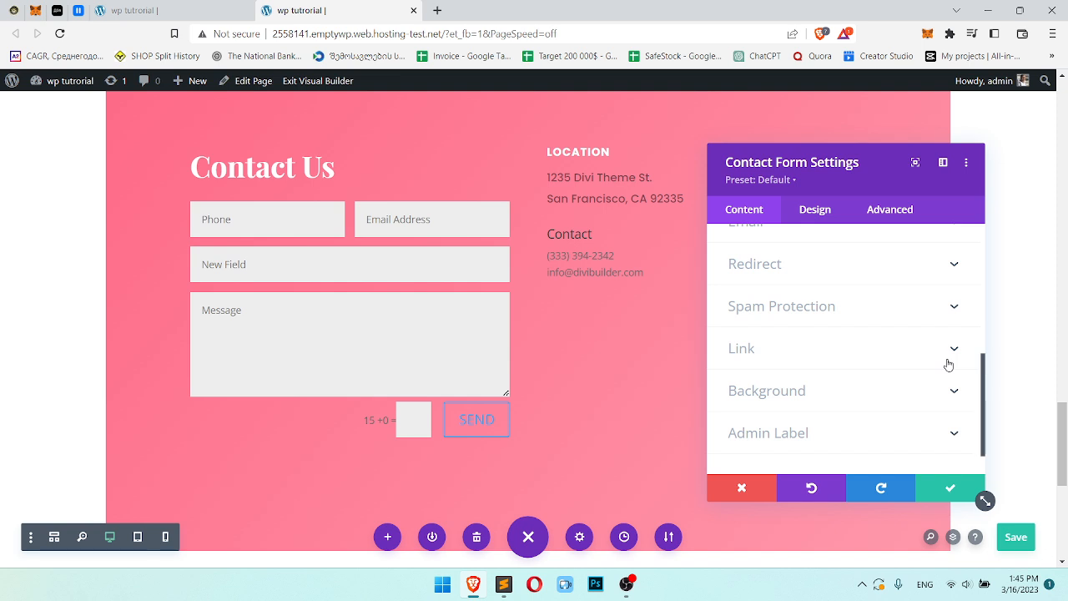
{"action": "scroll", "coordinate": [928, 361], "scroll_direction": "down", "scroll_amount": 2}
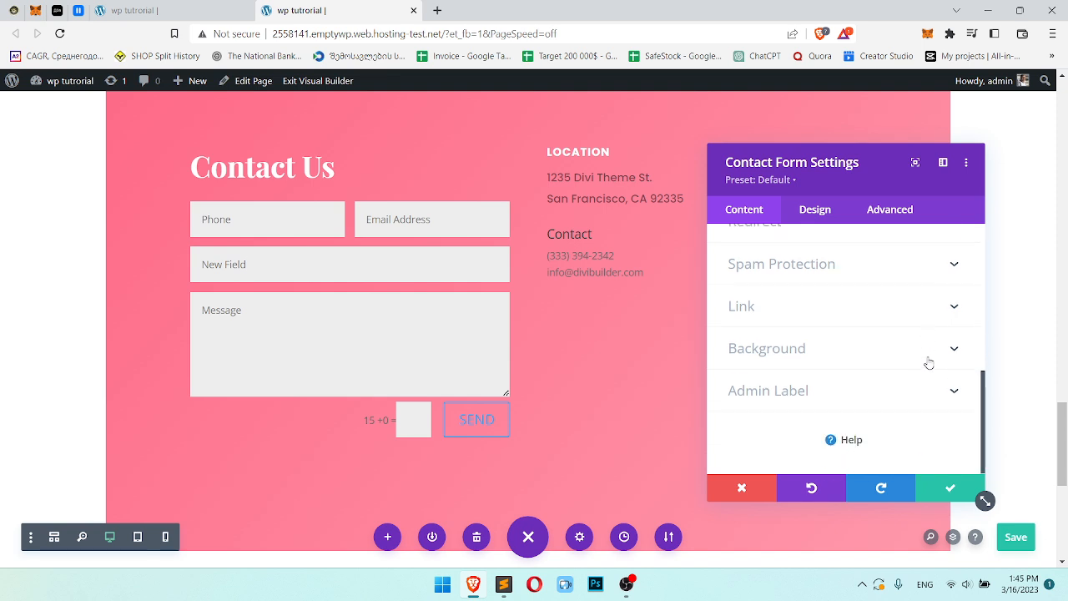
{"action": "scroll", "coordinate": [859, 329], "scroll_direction": "up", "scroll_amount": 10}
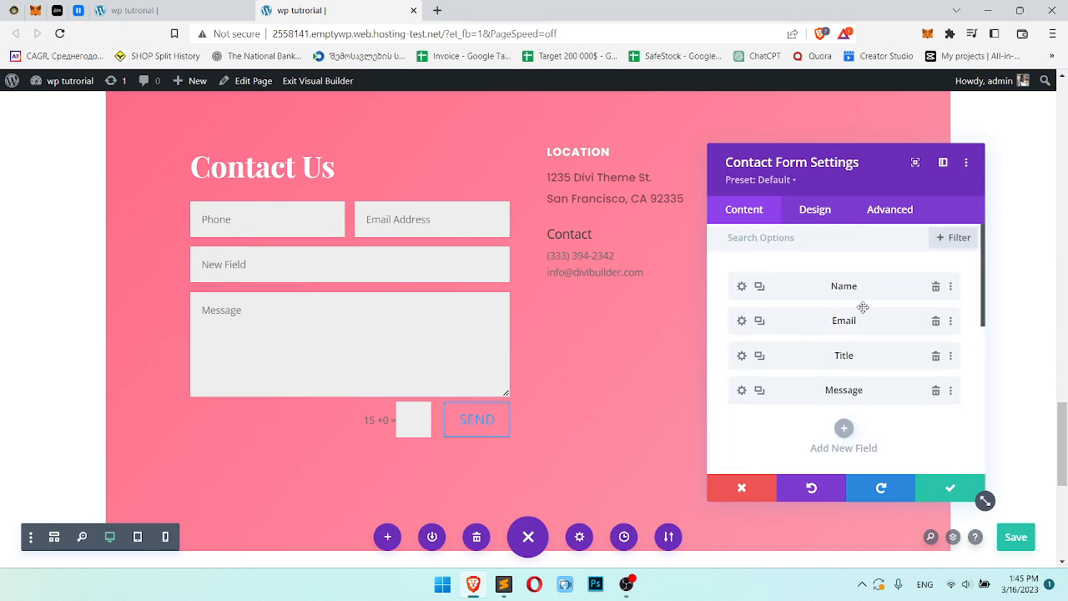
Open the contact form's Fields design options and set the fields' background color to white (#ffffff)
{"action": "left_click", "coordinate": [816, 212]}
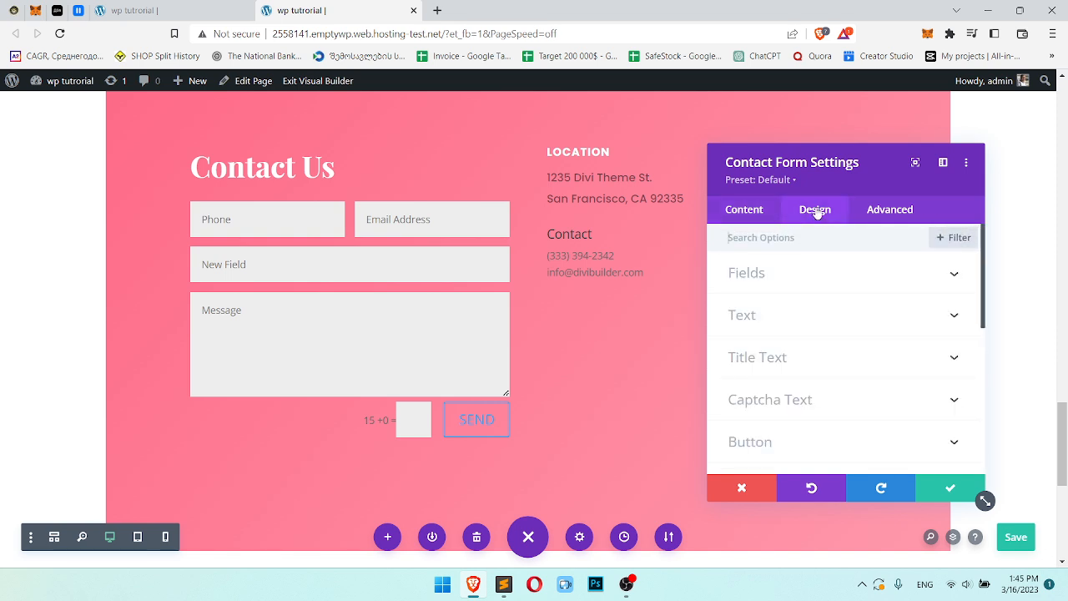
{"action": "left_click", "coordinate": [860, 285]}
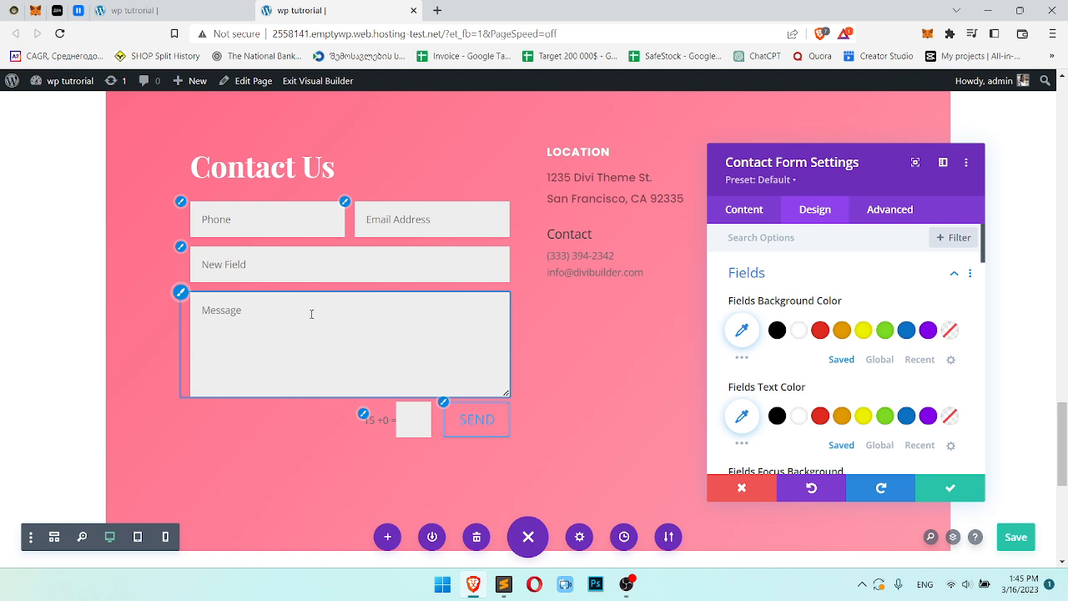
{"action": "left_click", "coordinate": [738, 209]}
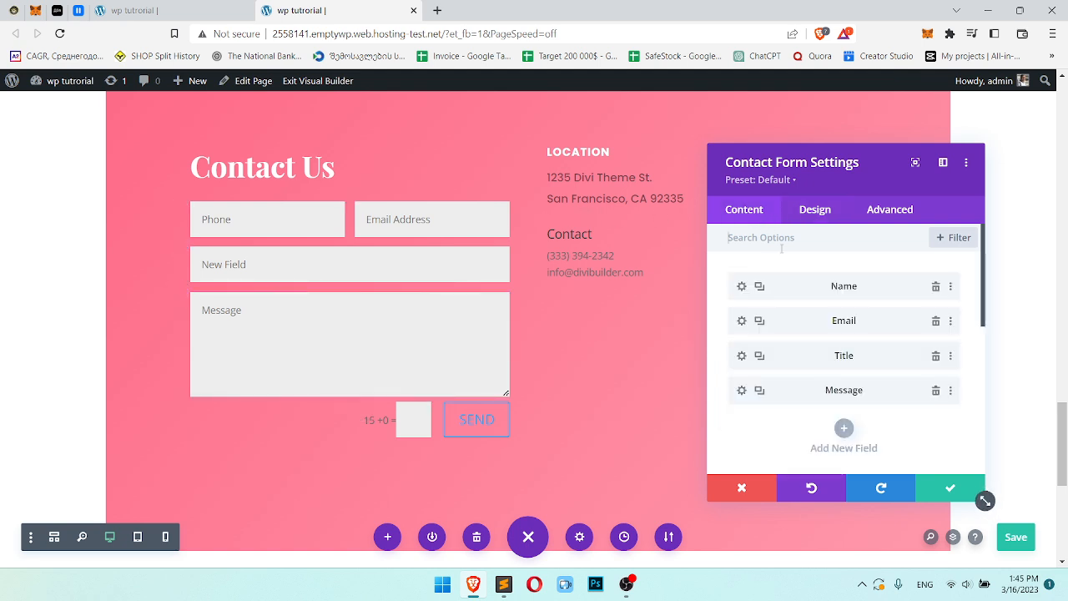
{"action": "left_click", "coordinate": [806, 214]}
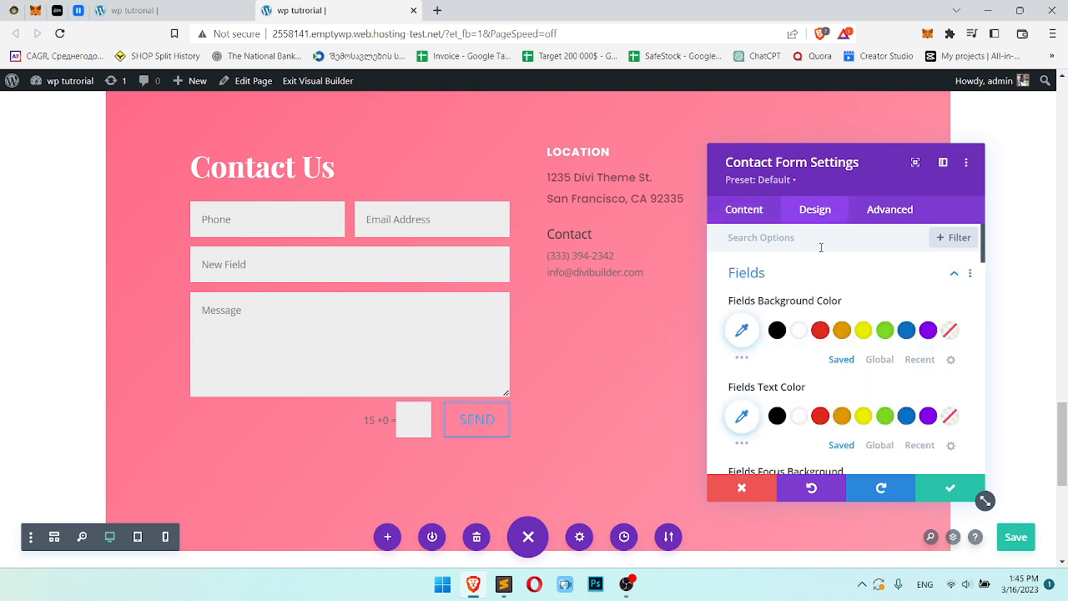
{"action": "scroll", "coordinate": [821, 247], "scroll_direction": "down", "scroll_amount": 2}
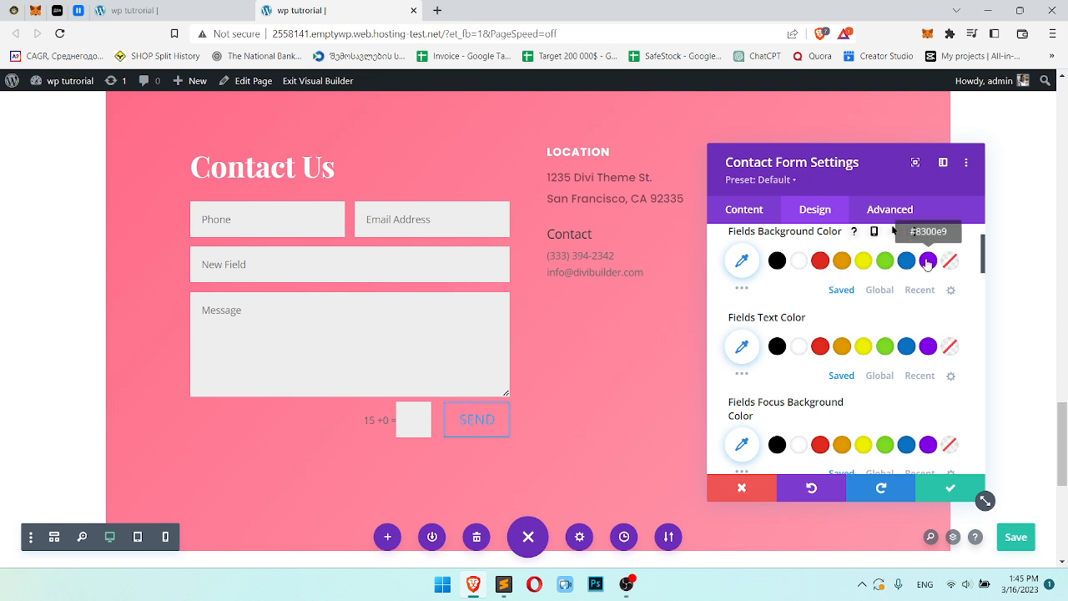
{"action": "left_click", "coordinate": [800, 262]}
{"action": "scroll", "coordinate": [807, 267], "scroll_direction": "up", "scroll_amount": 2}
{"action": "left_click", "coordinate": [777, 330]}
{"action": "left_click", "coordinate": [801, 330]}
Set the form fields' text color and focus background color to black
{"action": "scroll", "coordinate": [803, 333], "scroll_direction": "down", "scroll_amount": 2}
{"action": "left_click", "coordinate": [777, 348]}
{"action": "scroll", "coordinate": [814, 325], "scroll_direction": "down", "scroll_amount": 4}
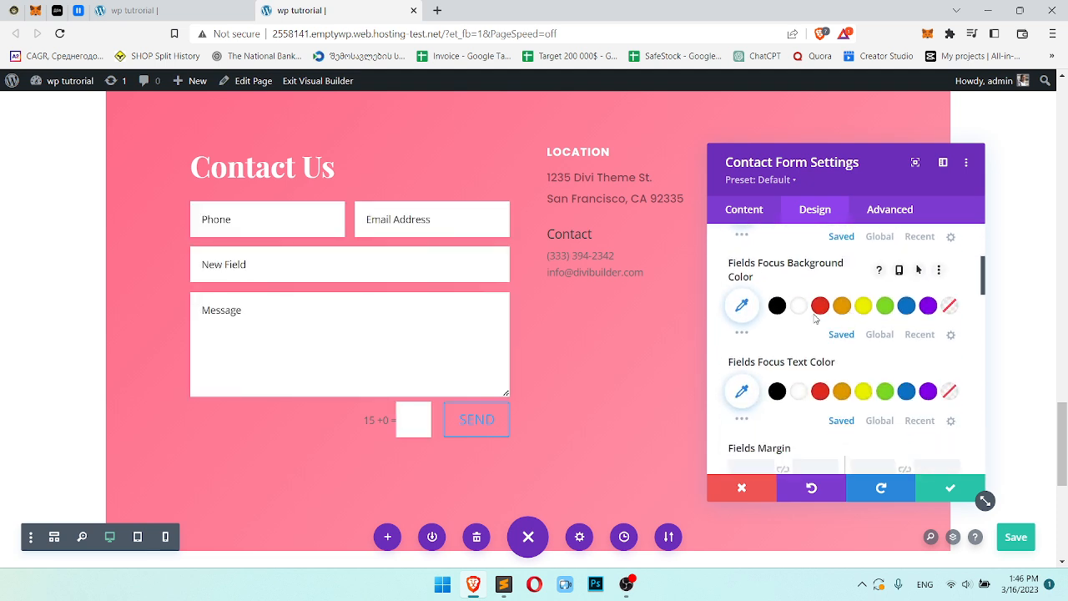
{"action": "left_click", "coordinate": [776, 309]}
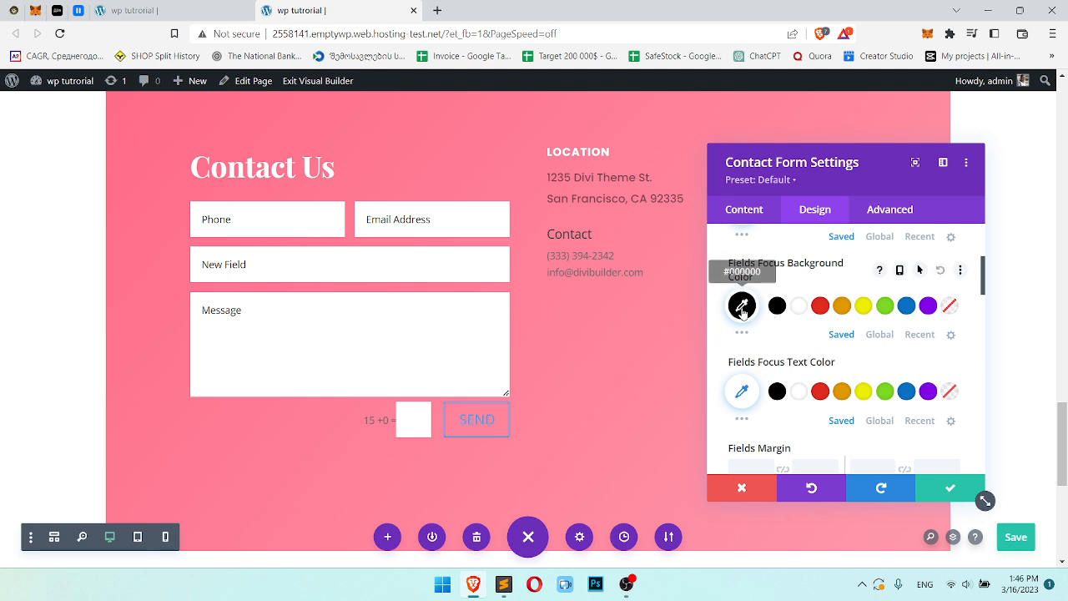
{"action": "left_click", "coordinate": [741, 306]}
Lower the opacity of the fields' white background color so the pink section shows through
{"action": "scroll", "coordinate": [939, 320], "scroll_direction": "up", "scroll_amount": 6}
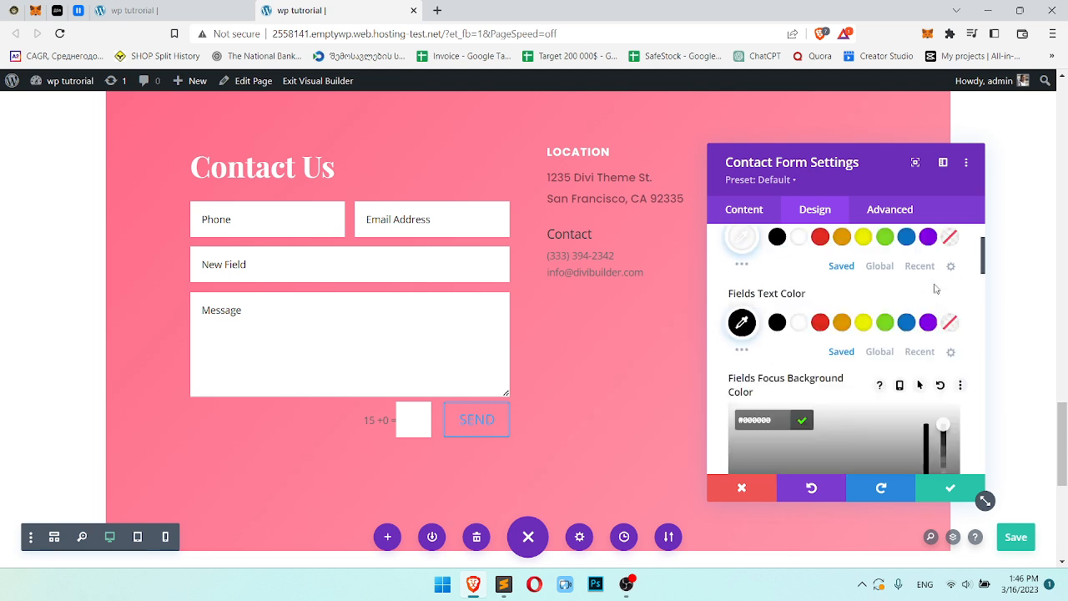
{"action": "left_click", "coordinate": [743, 331]}
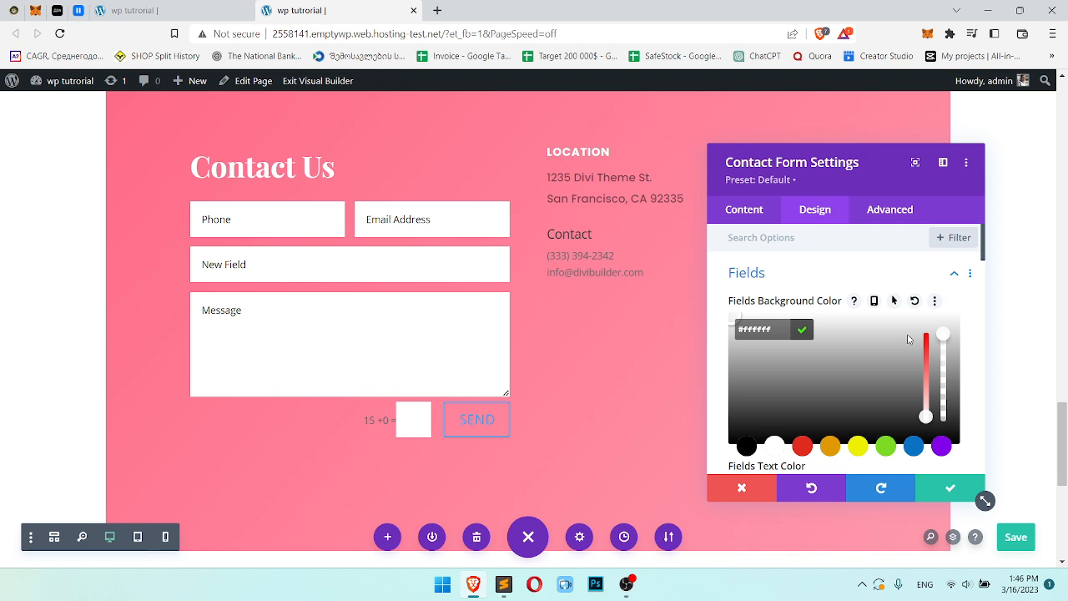
{"action": "left_click_drag", "start_coordinate": [941, 331], "coordinate": [943, 365]}
Set the fields' focus background color to white (#ffffff)
{"action": "scroll", "coordinate": [813, 381], "scroll_direction": "down", "scroll_amount": 5}
{"action": "left_click", "coordinate": [742, 316]}
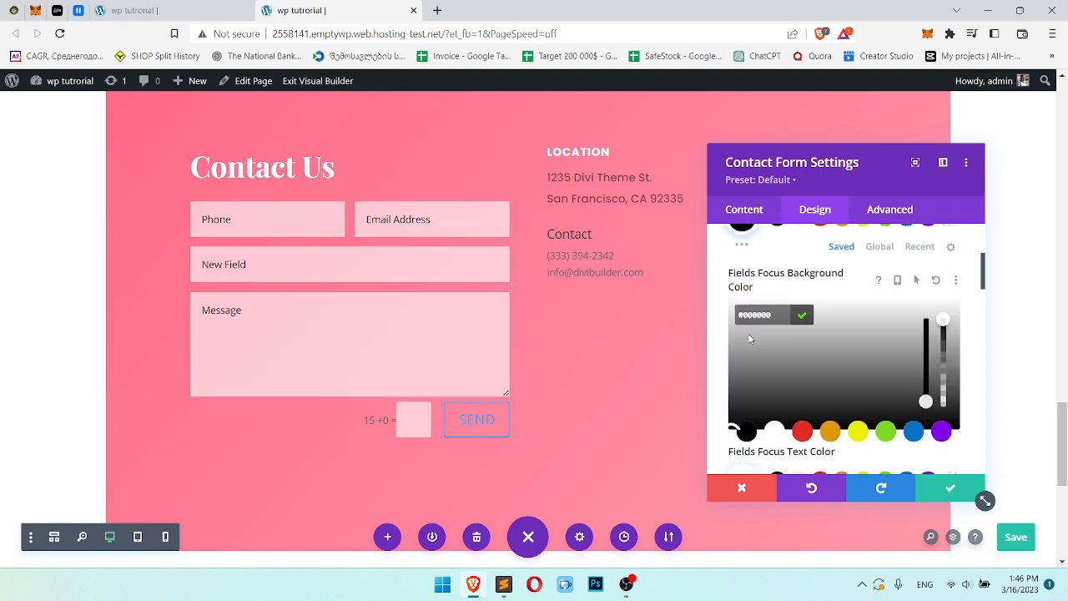
{"action": "scroll", "coordinate": [751, 334], "scroll_direction": "down", "scroll_amount": 1}
{"action": "left_click", "coordinate": [776, 360]}
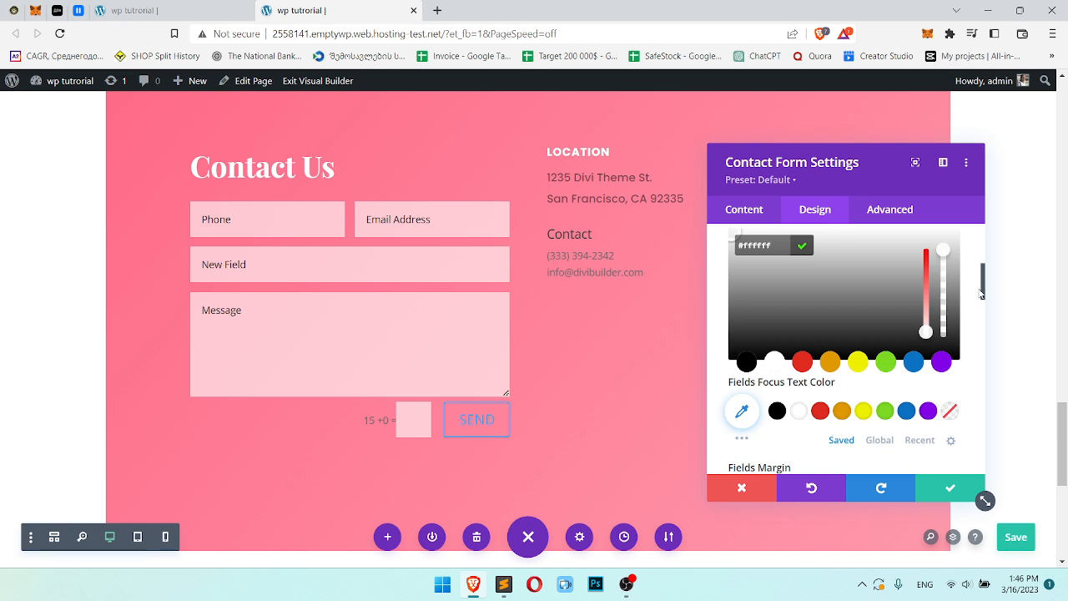
{"action": "left_click", "coordinate": [978, 290]}
Pick a medium gray as the form fields' text color and accept it
{"action": "scroll", "coordinate": [907, 307], "scroll_direction": "down", "scroll_amount": 1}
{"action": "scroll", "coordinate": [817, 297], "scroll_direction": "up", "scroll_amount": 1}
{"action": "scroll", "coordinate": [819, 302], "scroll_direction": "up", "scroll_amount": 1}
{"action": "scroll", "coordinate": [801, 308], "scroll_direction": "up", "scroll_amount": 3}
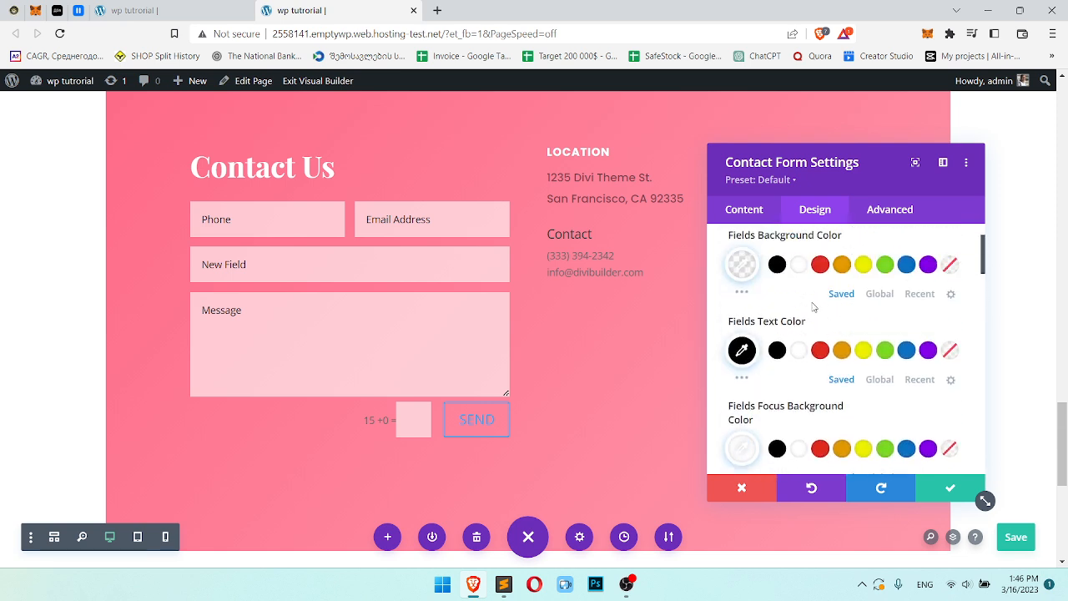
{"action": "left_click", "coordinate": [742, 346]}
{"action": "scroll", "coordinate": [834, 376], "scroll_direction": "down", "scroll_amount": 1}
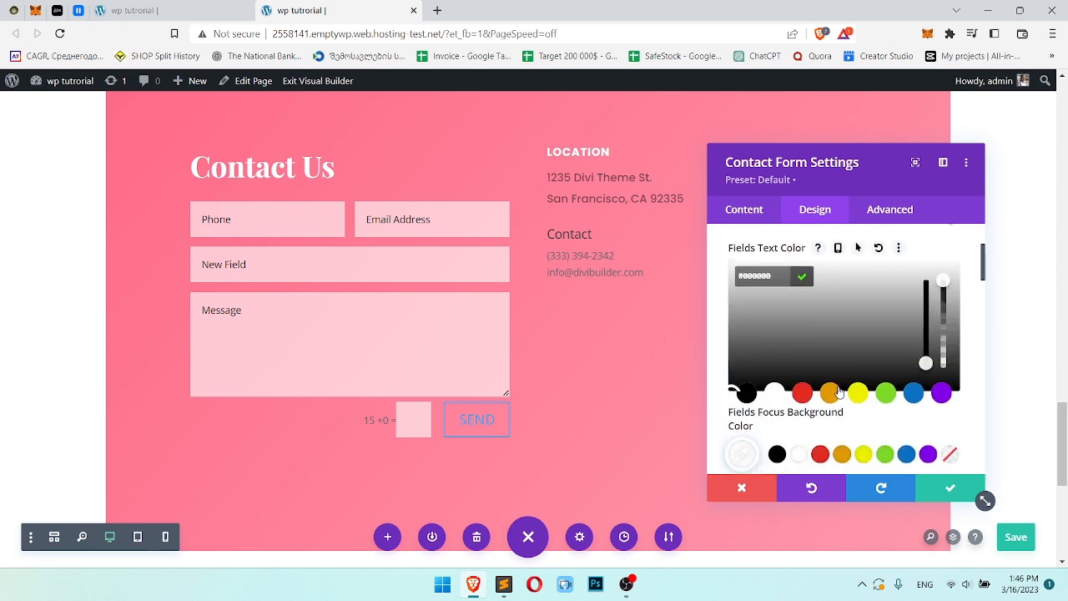
{"action": "left_click_drag", "start_coordinate": [778, 298], "coordinate": [757, 333]}
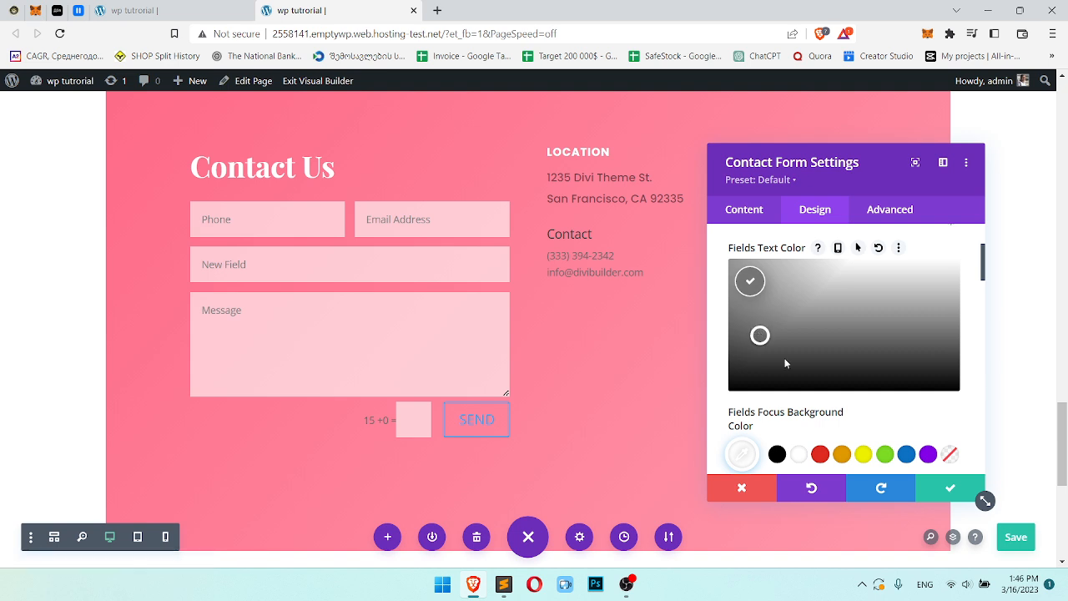
{"action": "left_click", "coordinate": [973, 359]}
Set the fields' focus text color to black
{"action": "scroll", "coordinate": [853, 388], "scroll_direction": "down", "scroll_amount": 2}
{"action": "scroll", "coordinate": [853, 387], "scroll_direction": "down", "scroll_amount": 1}
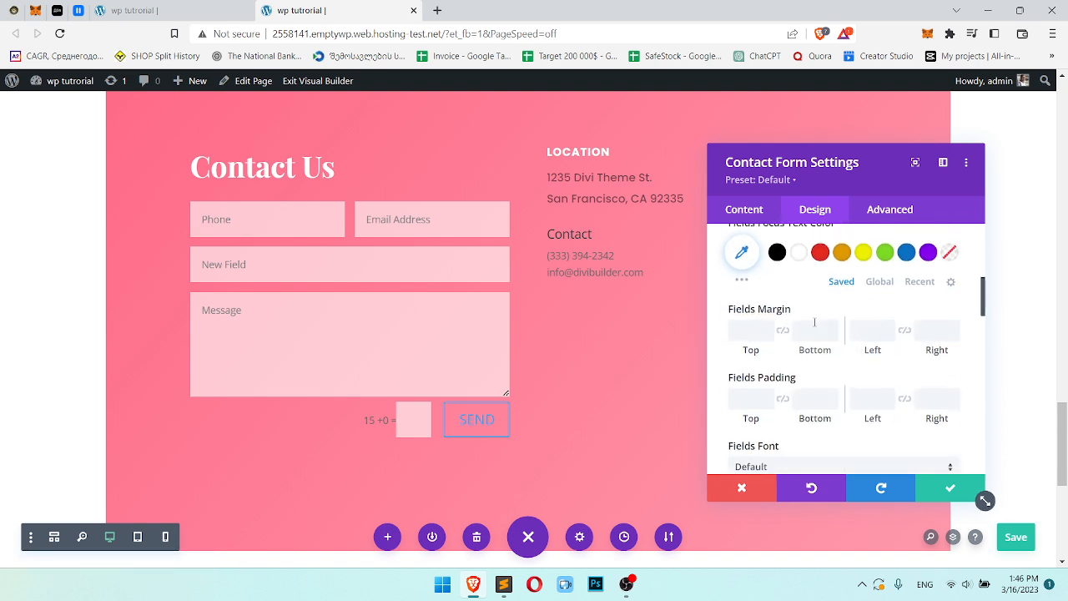
{"action": "left_click", "coordinate": [777, 252]}
{"action": "scroll", "coordinate": [817, 335], "scroll_direction": "down", "scroll_amount": 1}
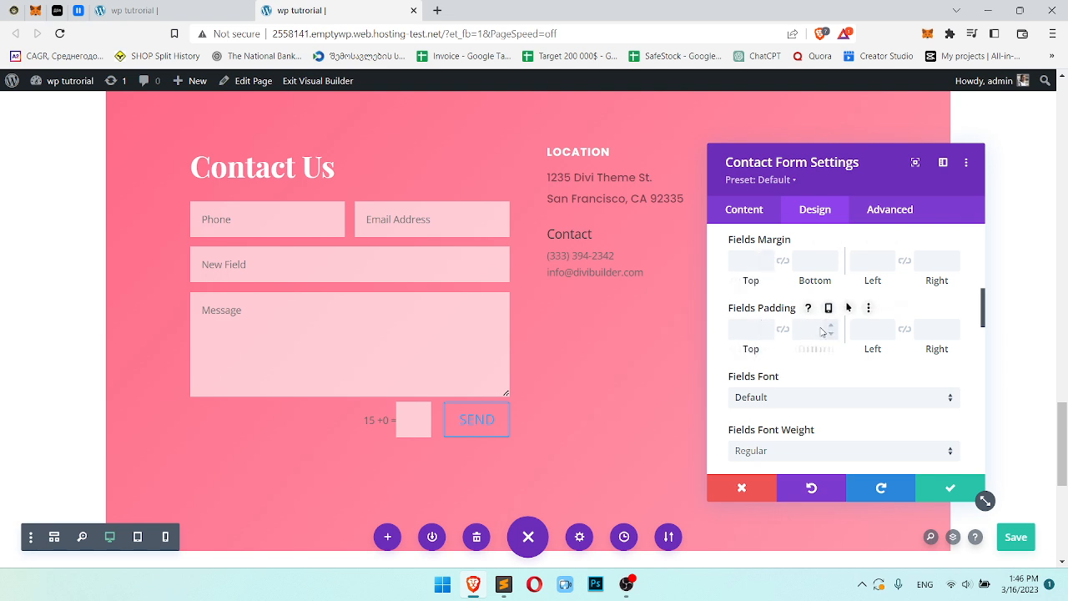
Review the remaining padding, font, alignment, size and shadow options for the fields, and the Text options
{"action": "scroll", "coordinate": [868, 280], "scroll_direction": "down", "scroll_amount": 3}
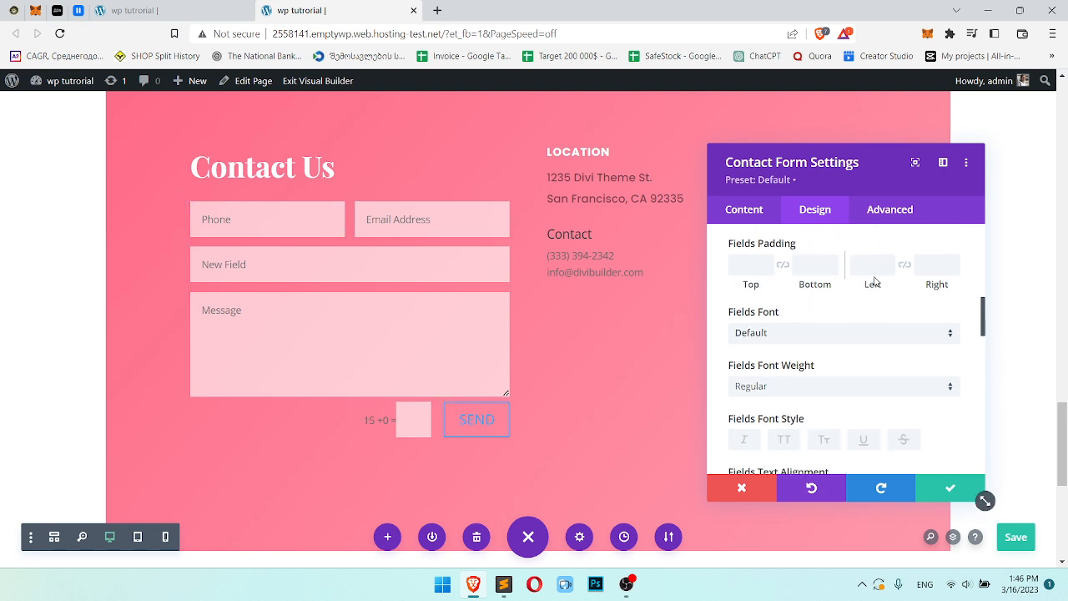
{"action": "scroll", "coordinate": [859, 280], "scroll_direction": "down", "scroll_amount": 1}
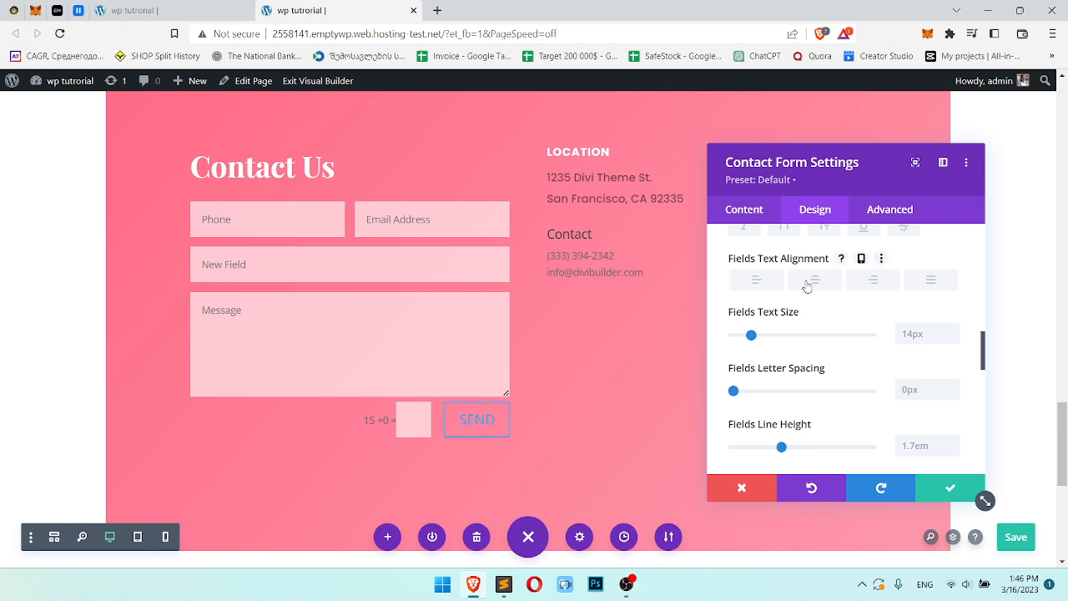
{"action": "scroll", "coordinate": [930, 362], "scroll_direction": "down", "scroll_amount": 1}
{"action": "scroll", "coordinate": [902, 362], "scroll_direction": "down", "scroll_amount": 1}
{"action": "scroll", "coordinate": [871, 309], "scroll_direction": "up", "scroll_amount": 1}
{"action": "scroll", "coordinate": [869, 316], "scroll_direction": "down", "scroll_amount": 1}
{"action": "scroll", "coordinate": [869, 316], "scroll_direction": "down", "scroll_amount": 2}
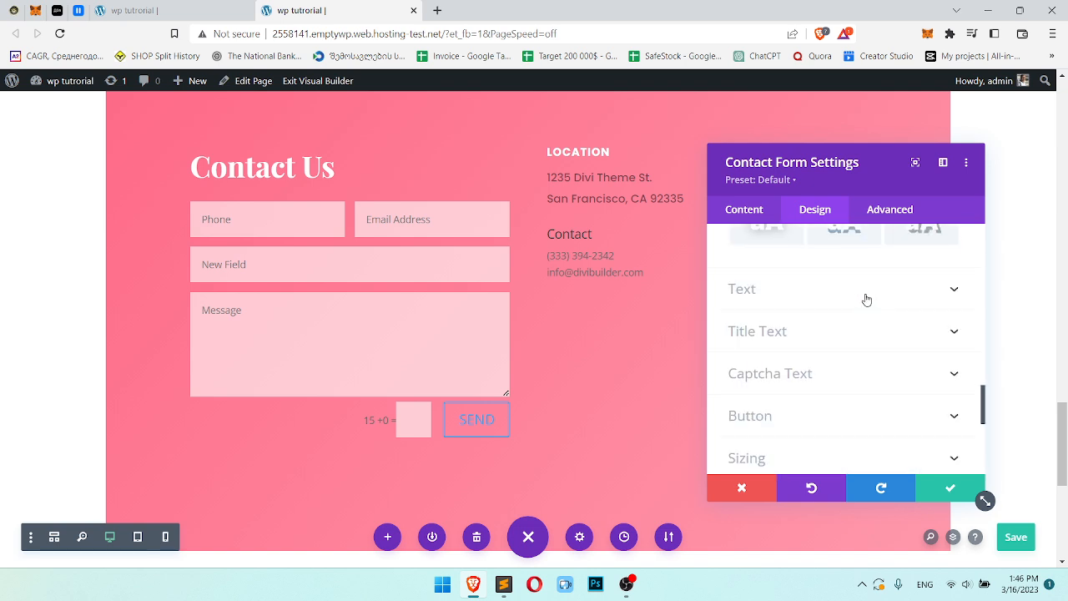
{"action": "left_click", "coordinate": [866, 296]}
{"action": "scroll", "coordinate": [841, 306], "scroll_direction": "down", "scroll_amount": 2}
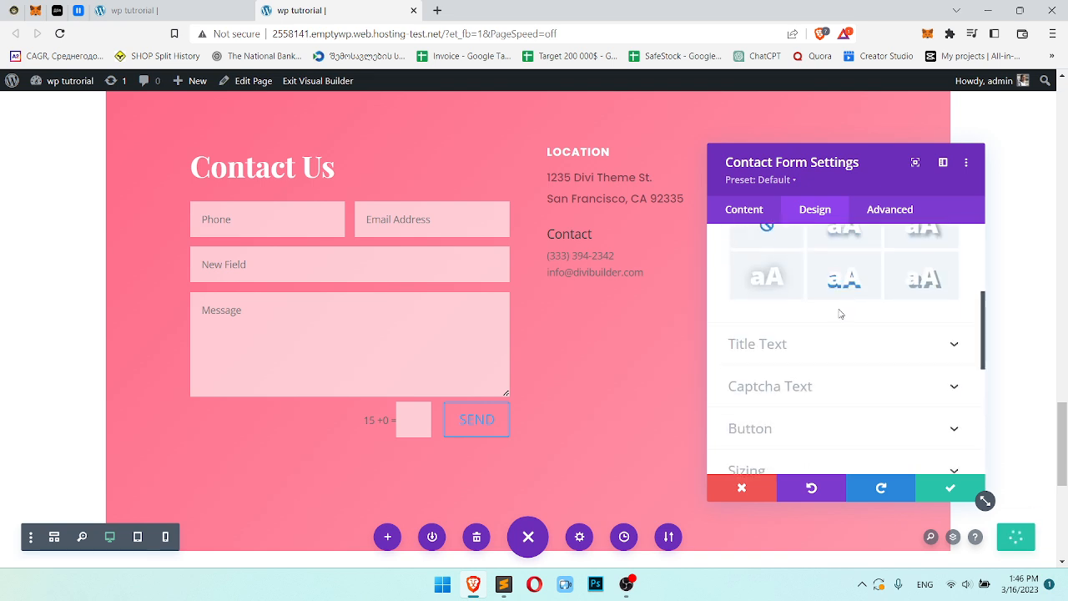
Try white as the captcha text color, and settle on black
{"action": "scroll", "coordinate": [826, 317], "scroll_direction": "down", "scroll_amount": 1}
{"action": "left_click", "coordinate": [826, 316]}
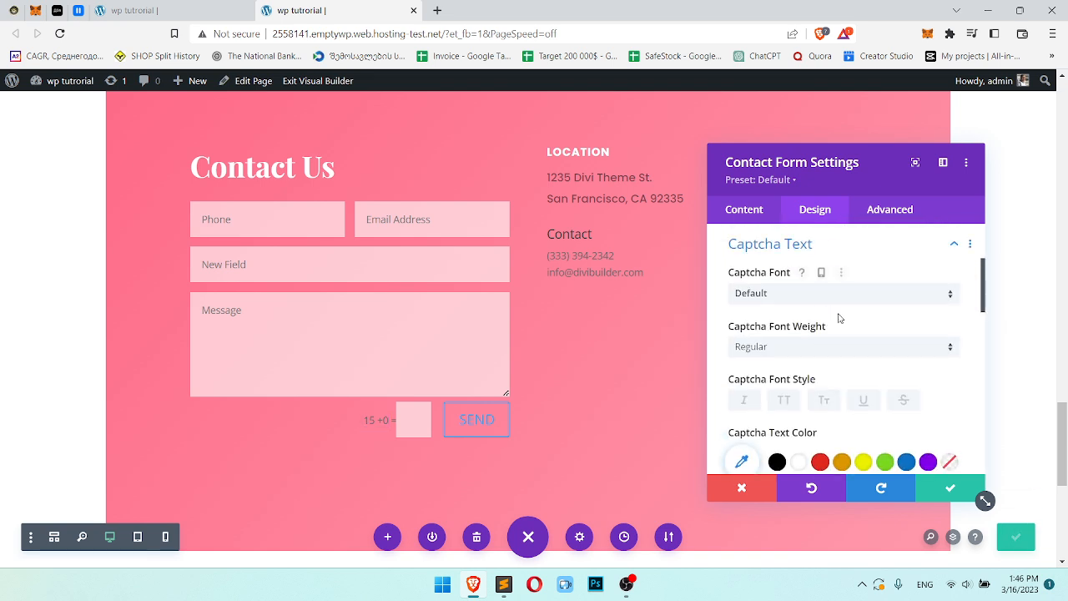
{"action": "scroll", "coordinate": [837, 314], "scroll_direction": "down", "scroll_amount": 1}
{"action": "left_click", "coordinate": [796, 323]}
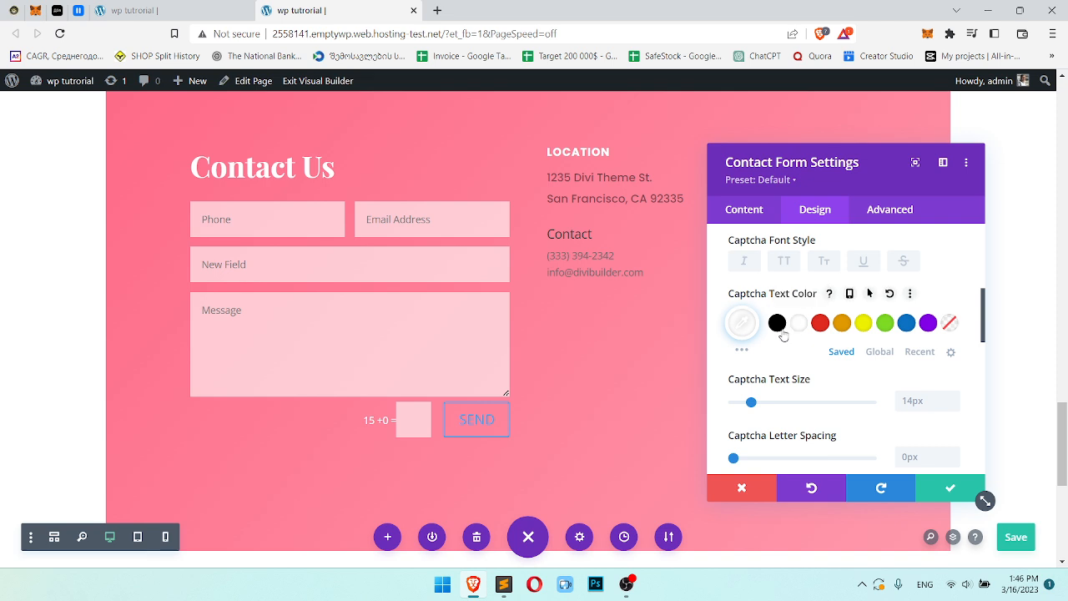
{"action": "left_click", "coordinate": [777, 326]}
{"action": "scroll", "coordinate": [886, 333], "scroll_direction": "down", "scroll_amount": 4}
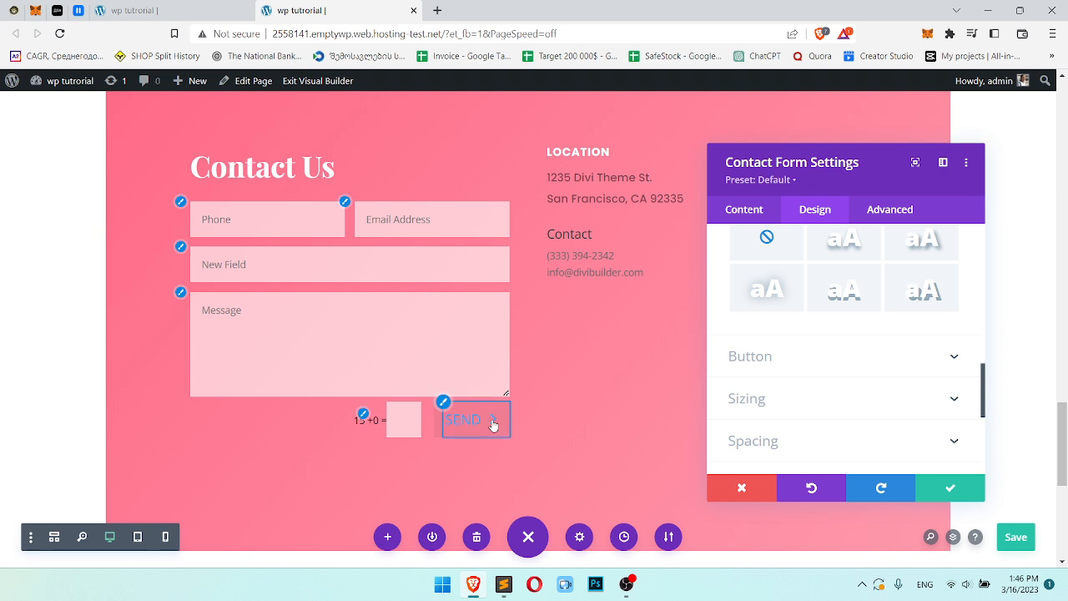
Enable custom styles for the submit button, with a 16px text size and black text
{"action": "left_click", "coordinate": [879, 355]}
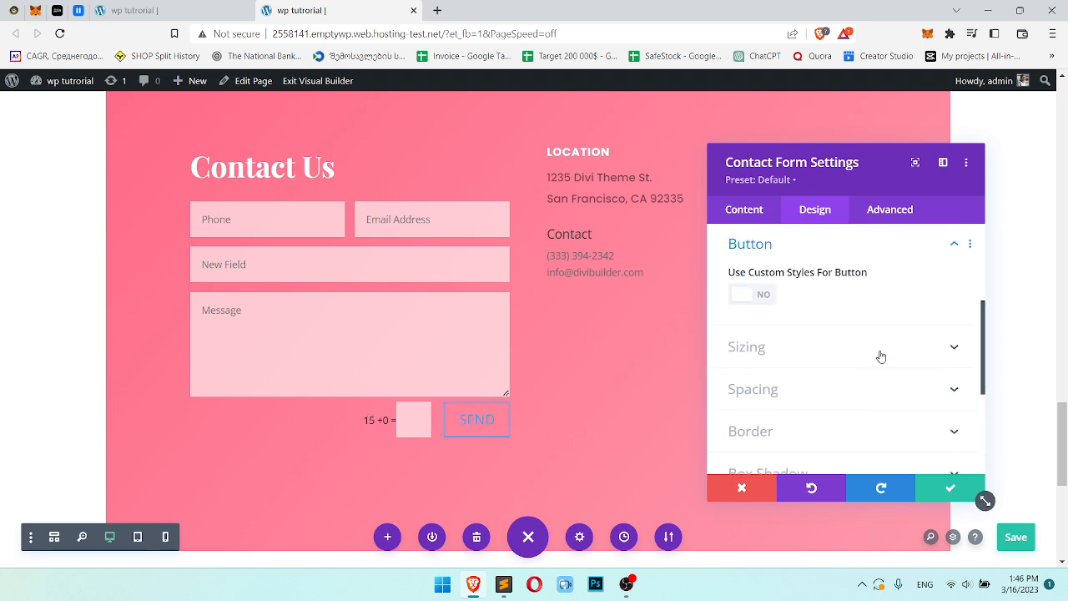
{"action": "left_click", "coordinate": [753, 296]}
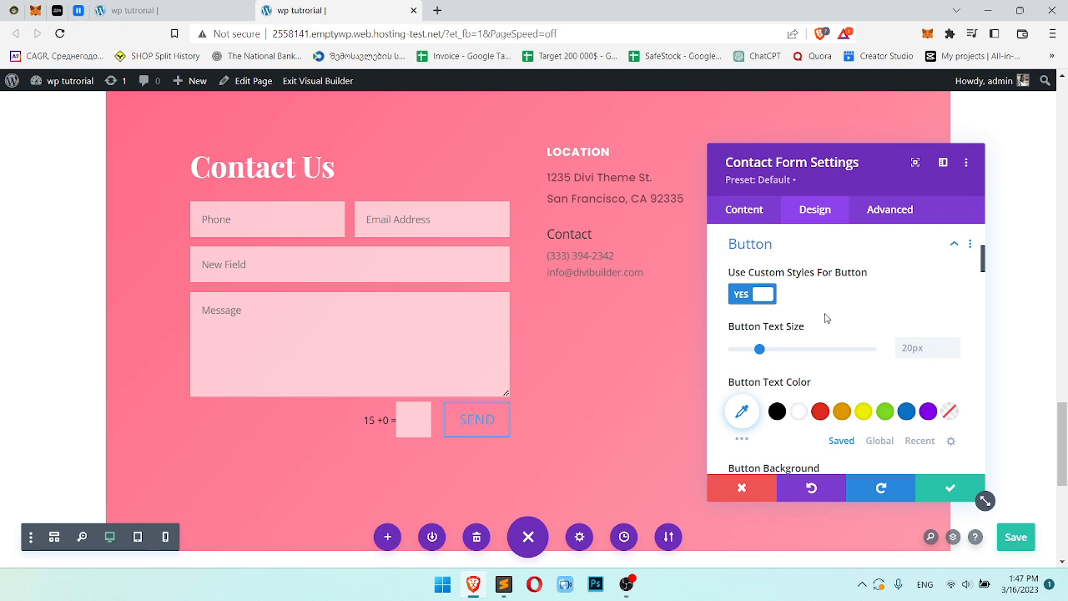
{"action": "scroll", "coordinate": [842, 324], "scroll_direction": "down", "scroll_amount": 1}
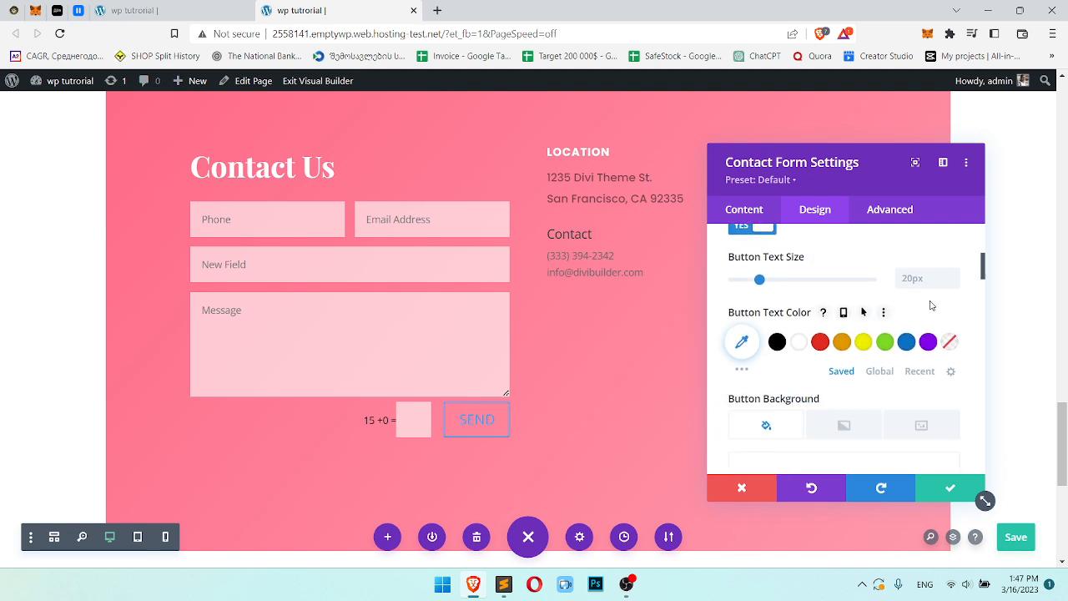
{"action": "type", "text": "16"}
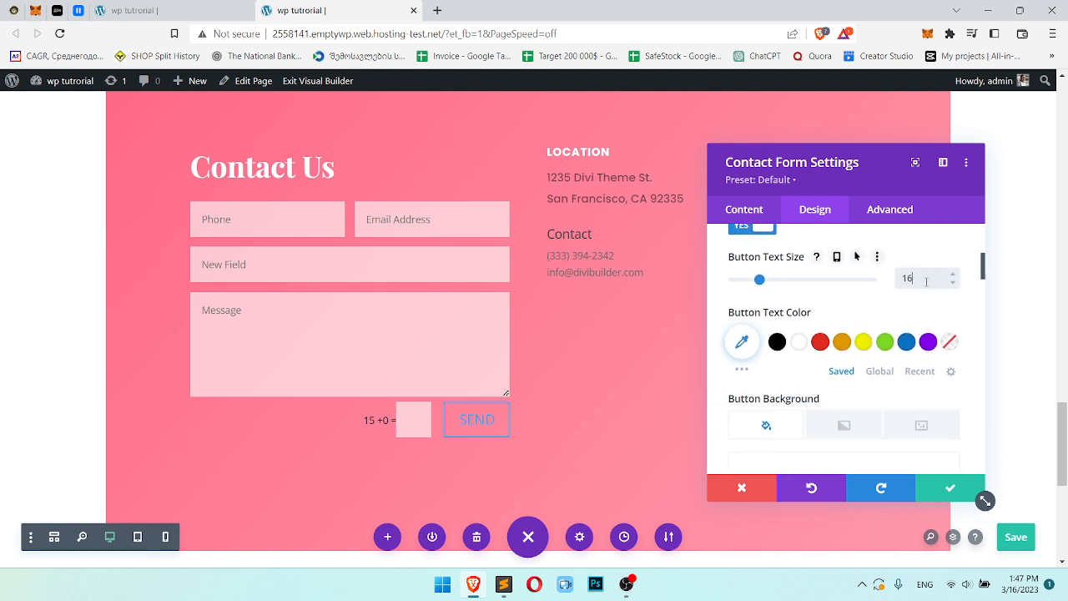
{"action": "left_click", "coordinate": [777, 342]}
{"action": "scroll", "coordinate": [857, 338], "scroll_direction": "down", "scroll_amount": 1}
{"action": "scroll", "coordinate": [840, 392], "scroll_direction": "down", "scroll_amount": 1}
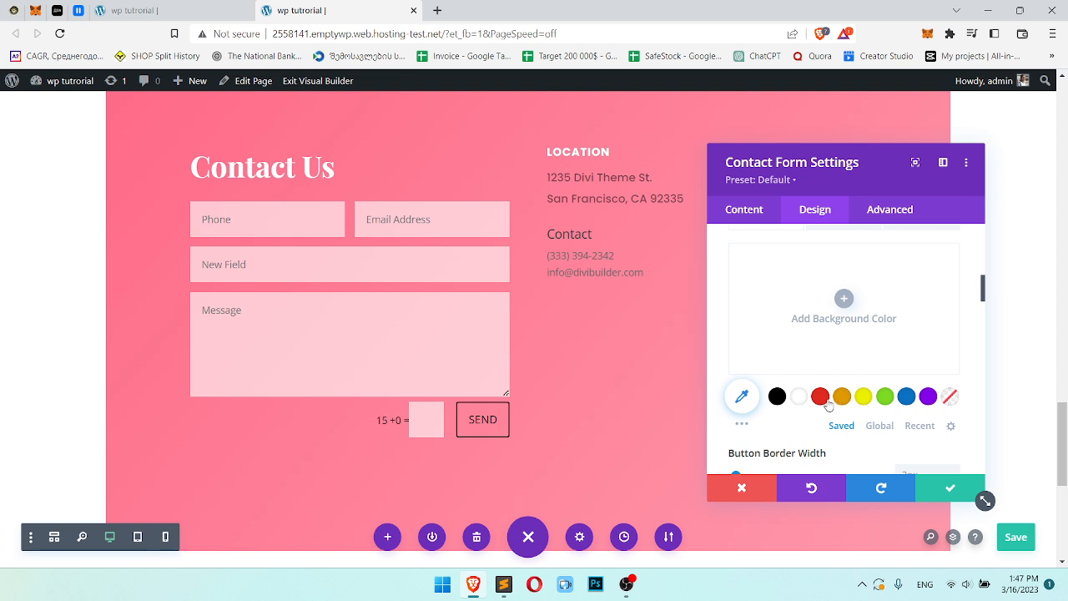
Give the submit button an orange #e09900 background and border color with white text
{"action": "left_click", "coordinate": [844, 400]}
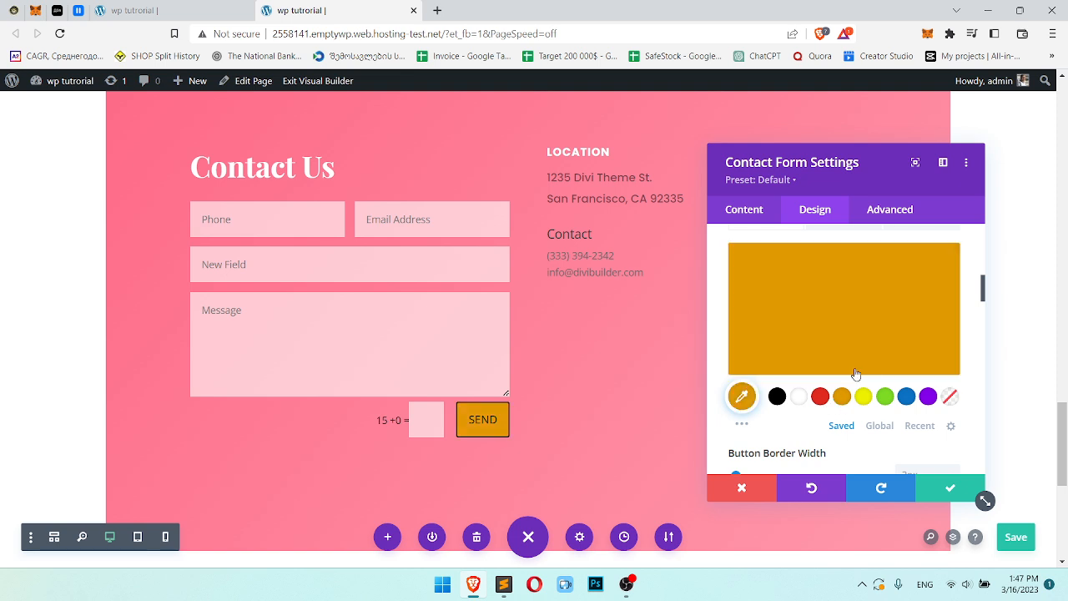
{"action": "scroll", "coordinate": [852, 382], "scroll_direction": "down", "scroll_amount": 3}
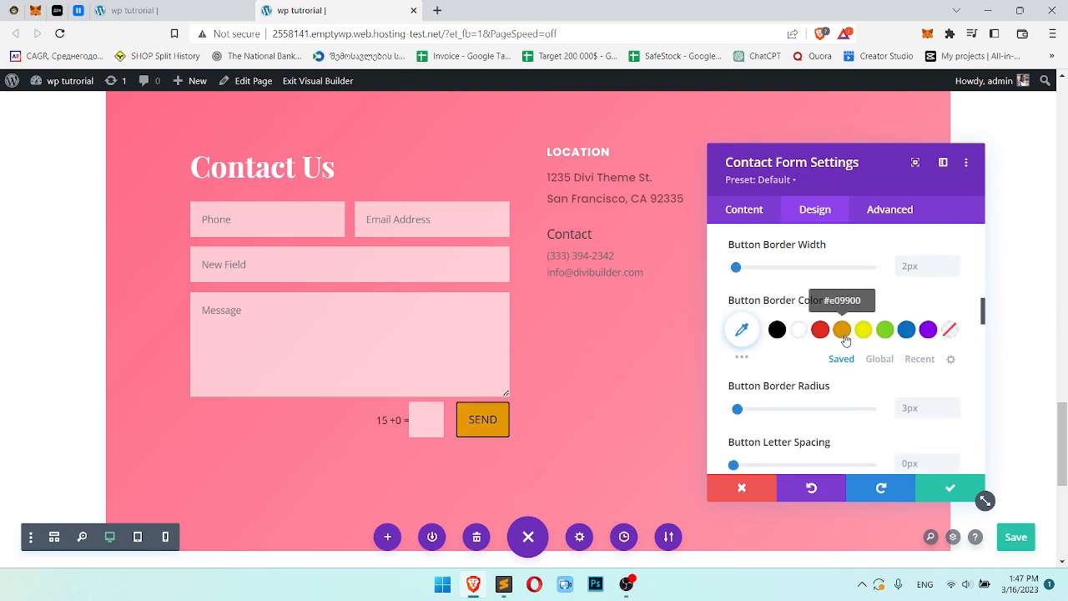
{"action": "left_click", "coordinate": [844, 334]}
{"action": "scroll", "coordinate": [851, 346], "scroll_direction": "up", "scroll_amount": 3}
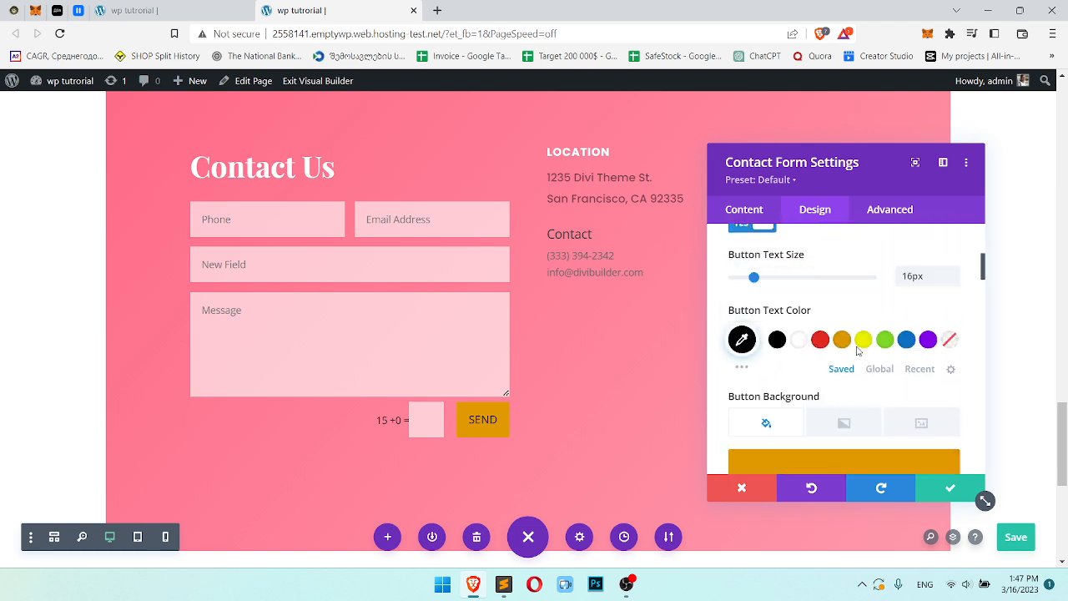
{"action": "left_click", "coordinate": [799, 341]}
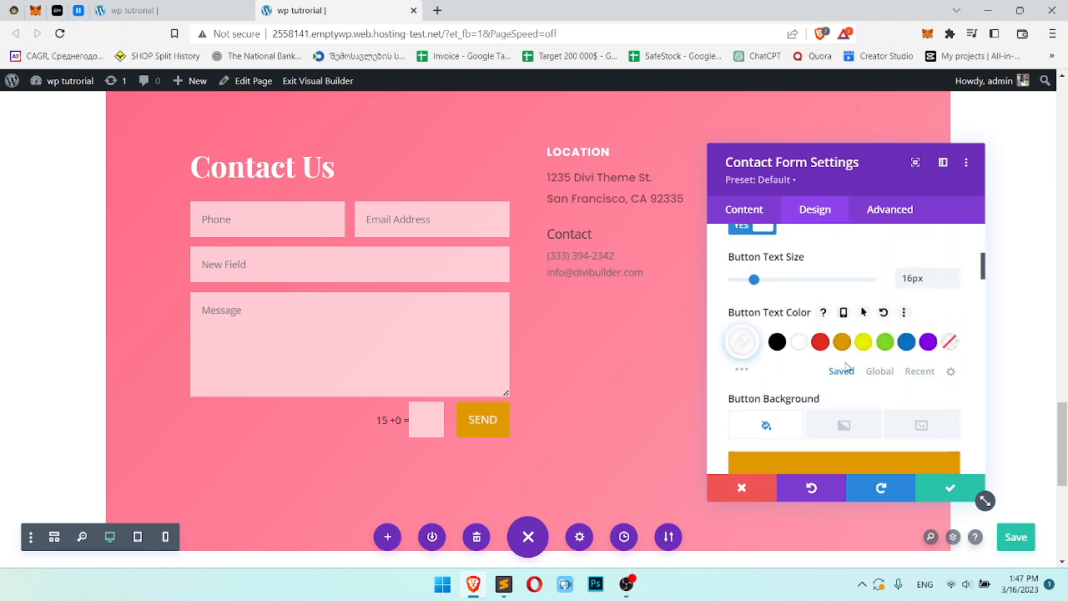
Turn off Show Button Icon for the submit button
{"action": "scroll", "coordinate": [850, 367], "scroll_direction": "down", "scroll_amount": 5}
{"action": "scroll", "coordinate": [855, 367], "scroll_direction": "down", "scroll_amount": 5}
{"action": "scroll", "coordinate": [759, 313], "scroll_direction": "up", "scroll_amount": 2}
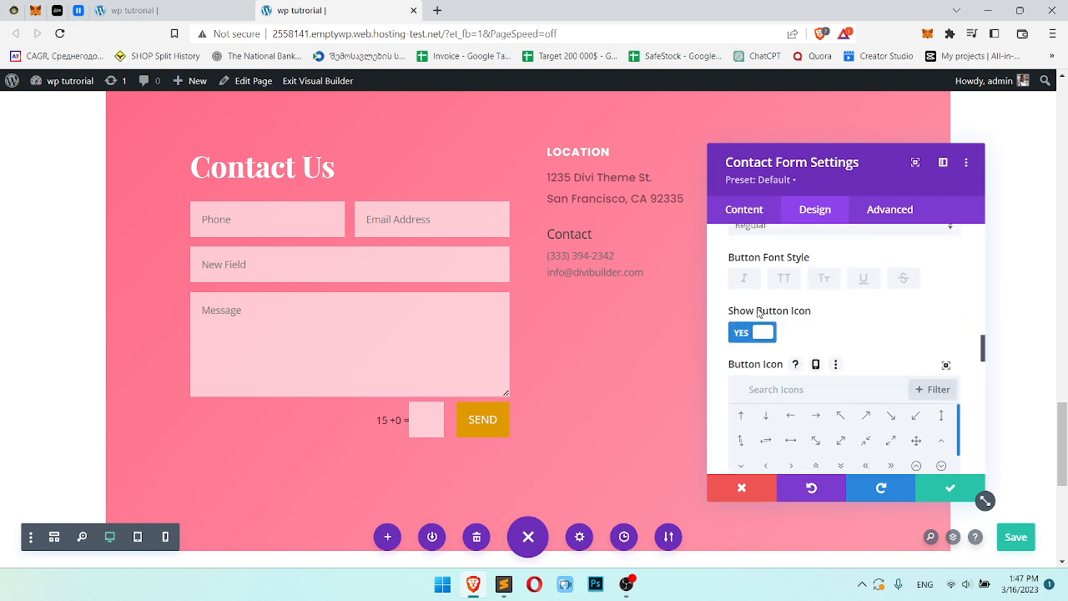
{"action": "left_click", "coordinate": [753, 332]}
{"action": "scroll", "coordinate": [863, 352], "scroll_direction": "up", "scroll_amount": 4}
{"action": "scroll", "coordinate": [869, 355], "scroll_direction": "up", "scroll_amount": 4}
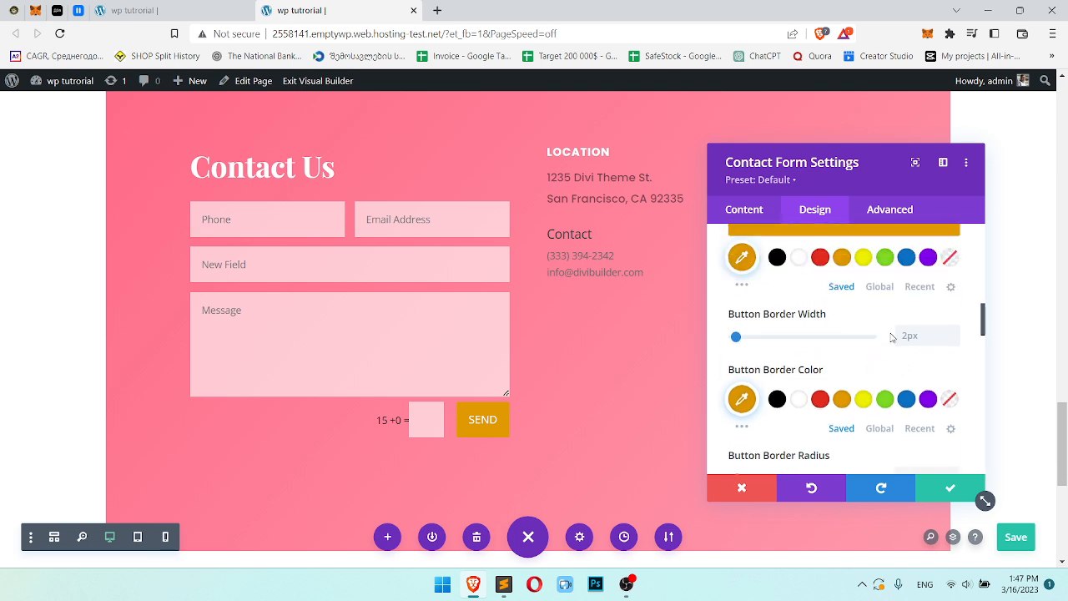
Add the custom CSS rule padding-left:25px!important; to the contact form's Contact Button
{"action": "left_click", "coordinate": [885, 208]}
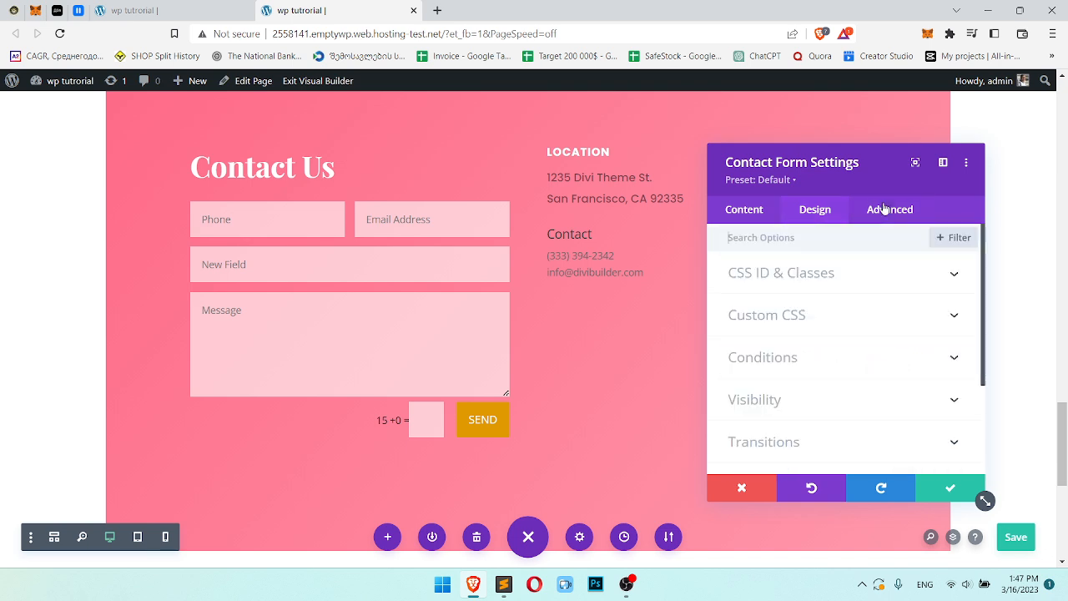
{"action": "left_click", "coordinate": [809, 314]}
{"action": "scroll", "coordinate": [867, 312], "scroll_direction": "down", "scroll_amount": 5}
{"action": "scroll", "coordinate": [867, 312], "scroll_direction": "down", "scroll_amount": 2}
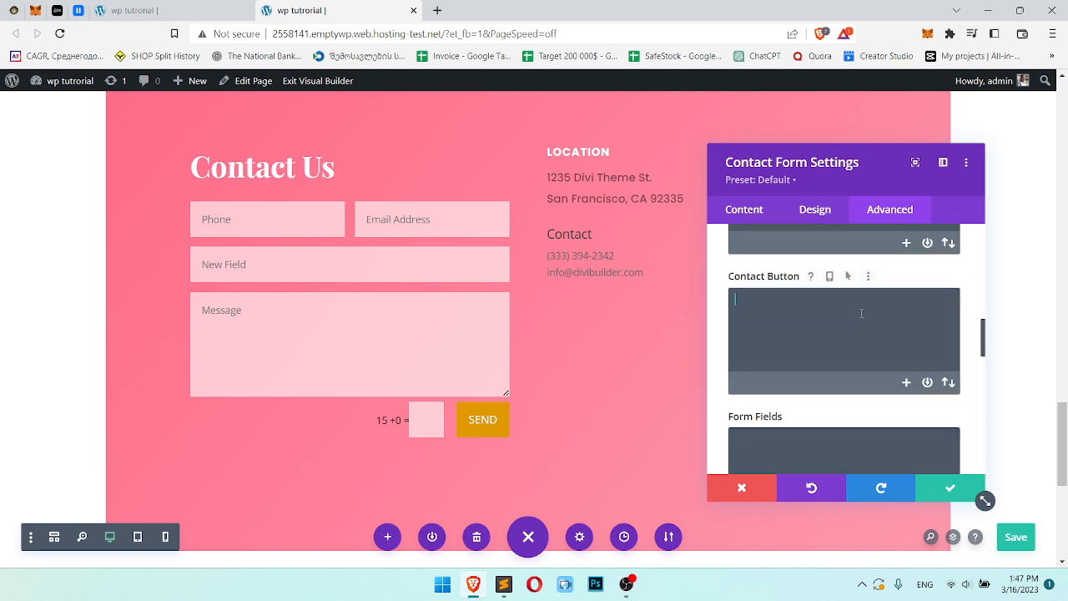
{"action": "type", "text": "dding"}
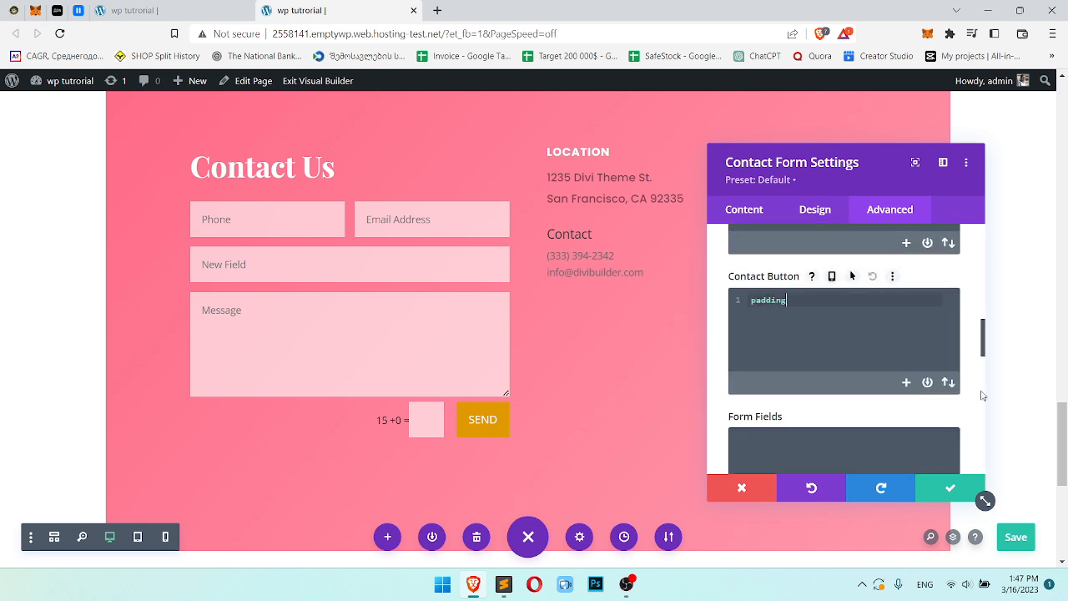
{"action": "type", "text": "-left:15px;"}
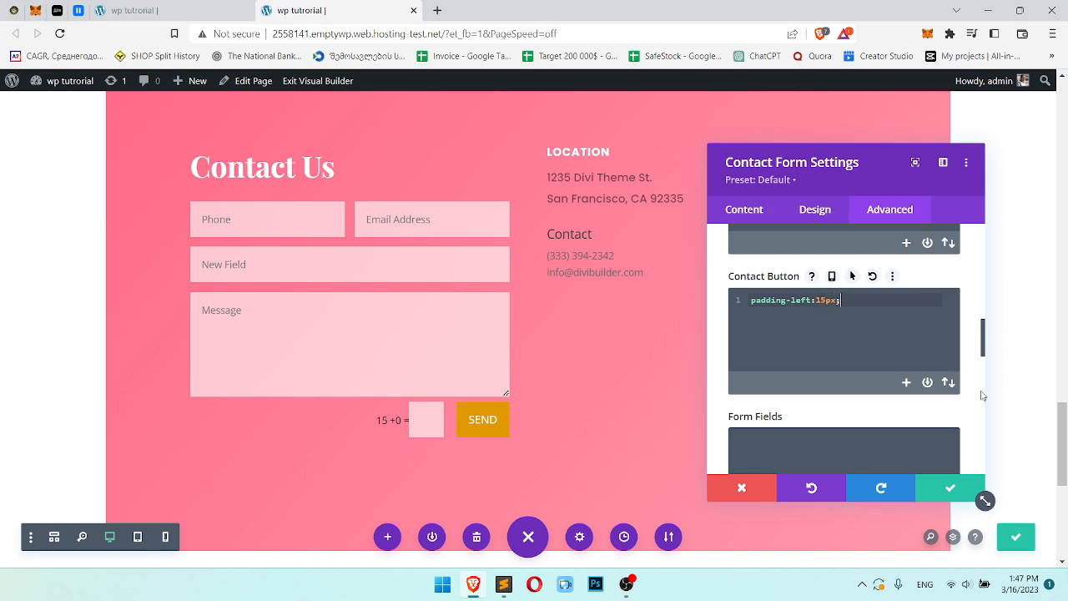
{"action": "key", "text": "Right"}
{"action": "key", "text": "Right"}
{"action": "type", "text": "ortant"}
{"action": "key", "text": "Right"}
Add a second rule, padding-right:25px!important;, to the Contact Button's custom CSS
{"action": "key", "text": "Return"}
{"action": "type", "text": "paddi"}
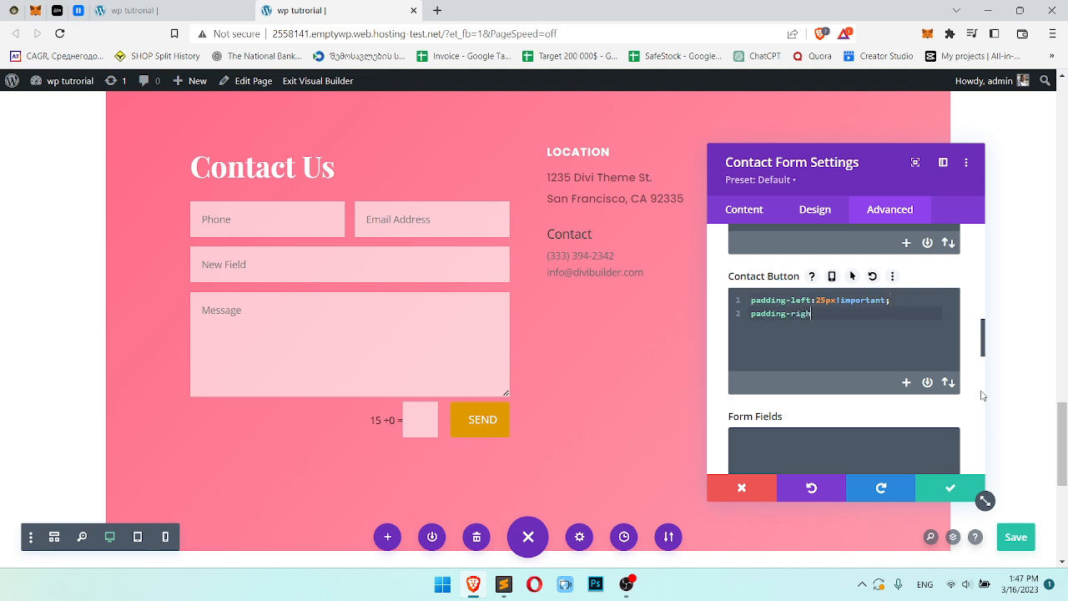
{"action": "type", "text": "ng-right:25px;"}
{"action": "key", "text": "Left"}
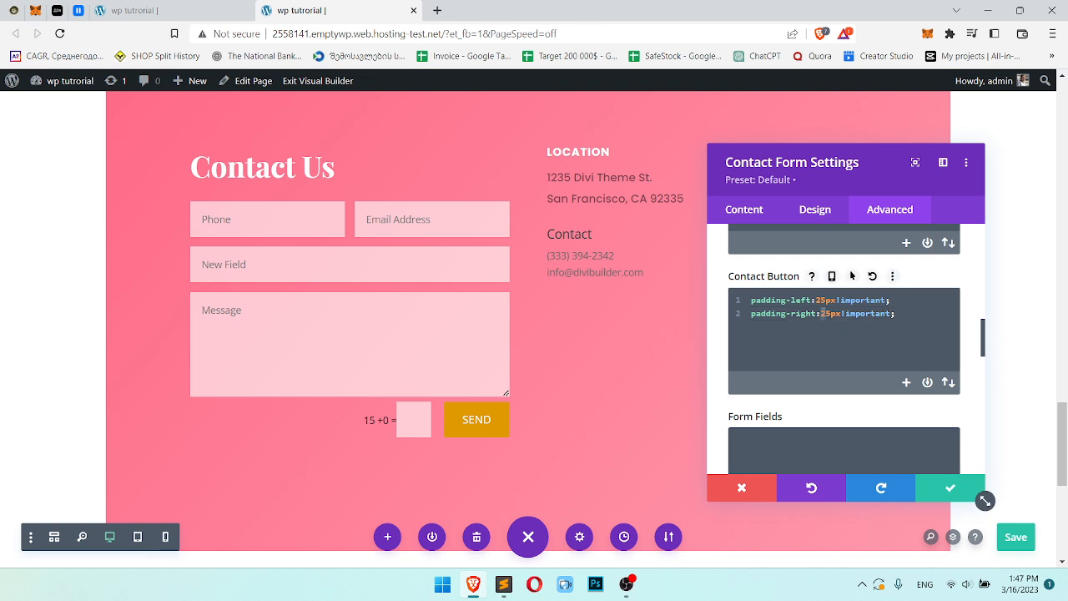
Set both Contact Button padding values to 45px, and save the form settings and the page
{"action": "type", "text": "4"}
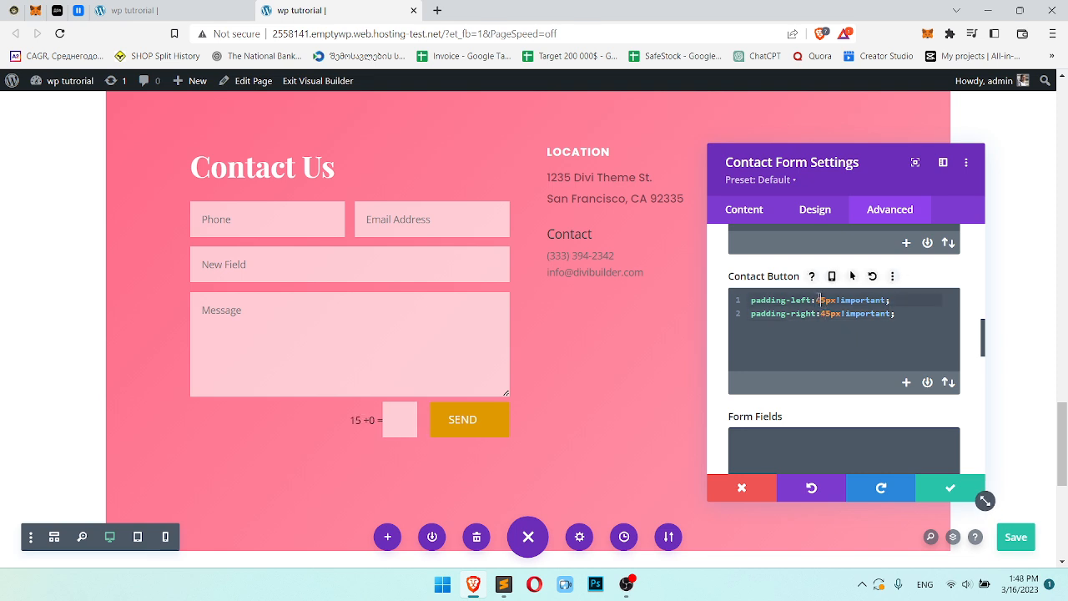
{"action": "left_click", "coordinate": [946, 488]}
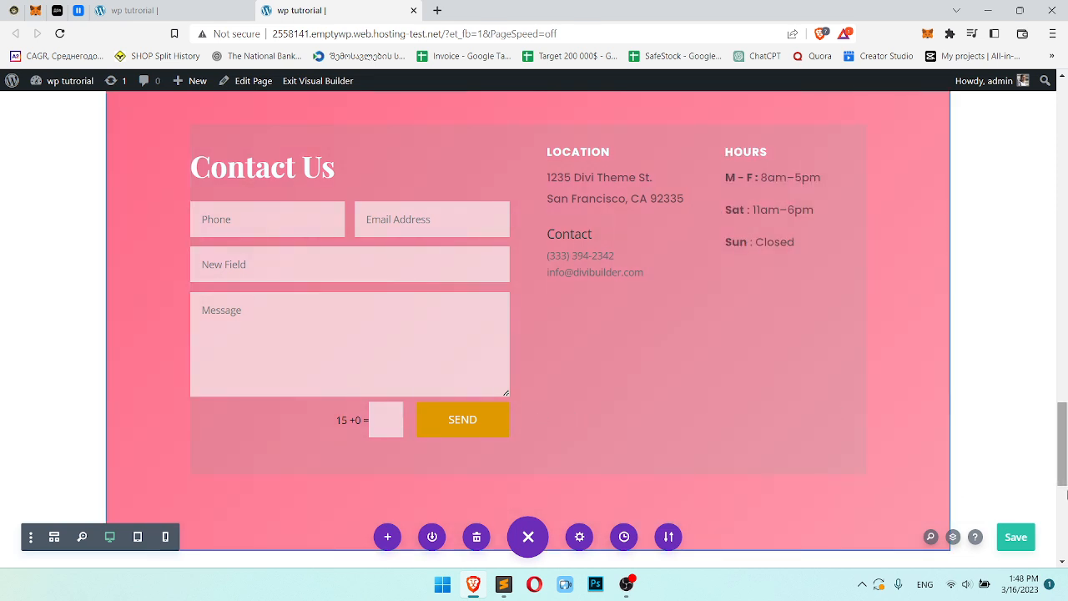
{"action": "left_click", "coordinate": [1018, 537]}
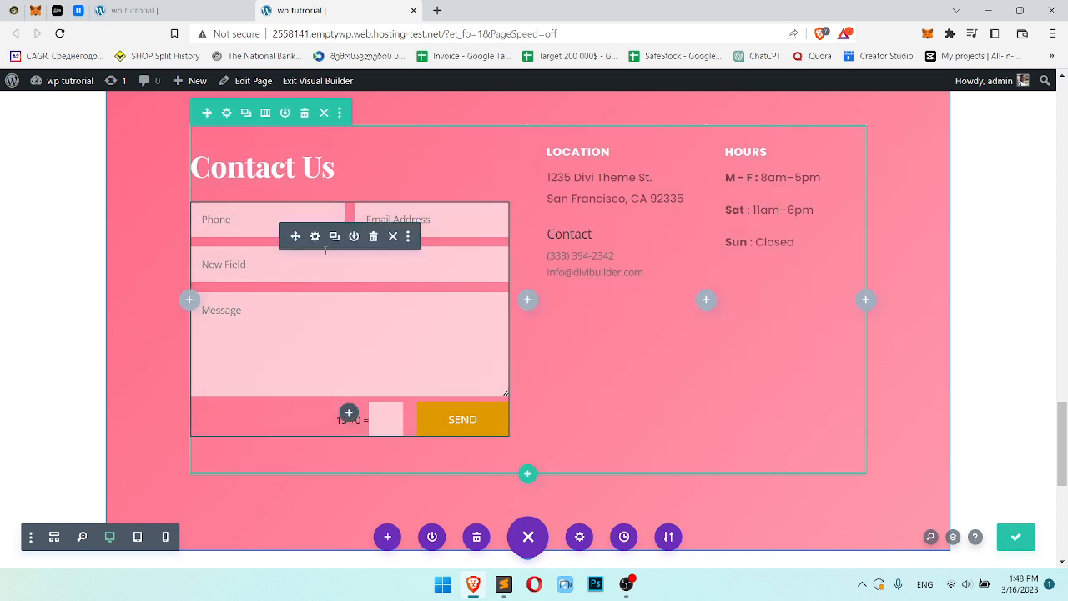
Add a new field to the contact form and enable its conditional logic
{"action": "left_click", "coordinate": [347, 241]}
{"action": "scroll", "coordinate": [843, 282], "scroll_direction": "down", "scroll_amount": 1}
{"action": "scroll", "coordinate": [845, 284], "scroll_direction": "up", "scroll_amount": 1}
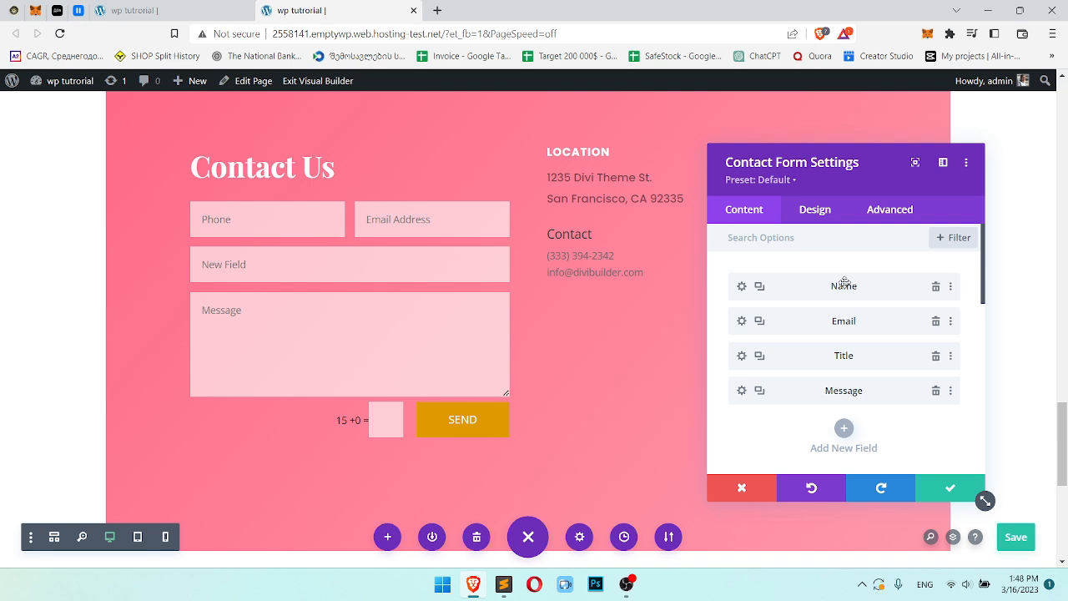
{"action": "scroll", "coordinate": [844, 284], "scroll_direction": "down", "scroll_amount": 2}
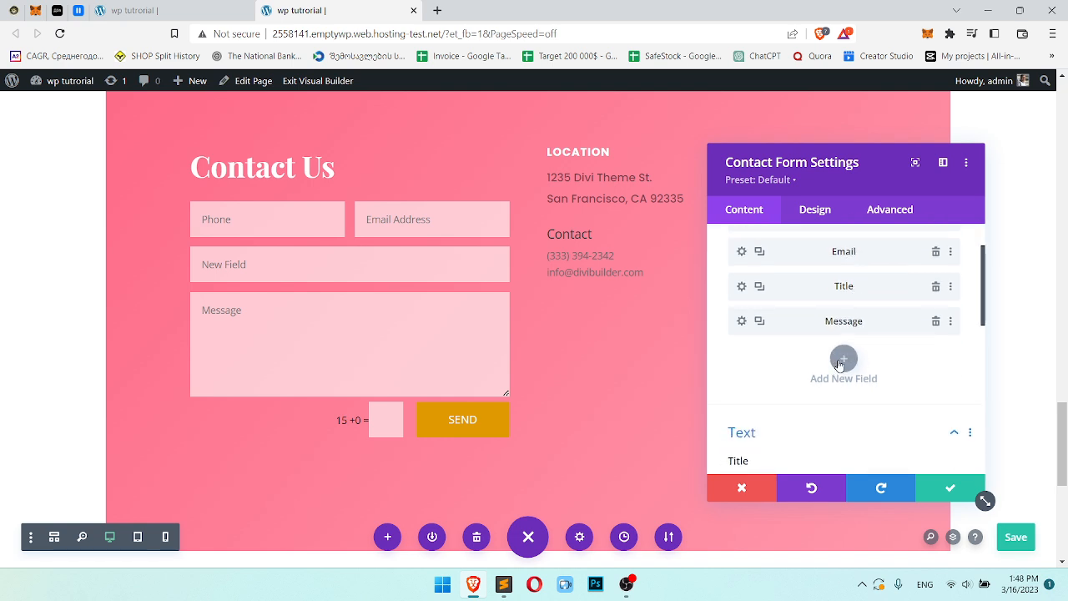
{"action": "left_click", "coordinate": [903, 384]}
{"action": "scroll", "coordinate": [872, 386], "scroll_direction": "down", "scroll_amount": 1}
{"action": "left_click", "coordinate": [884, 398]}
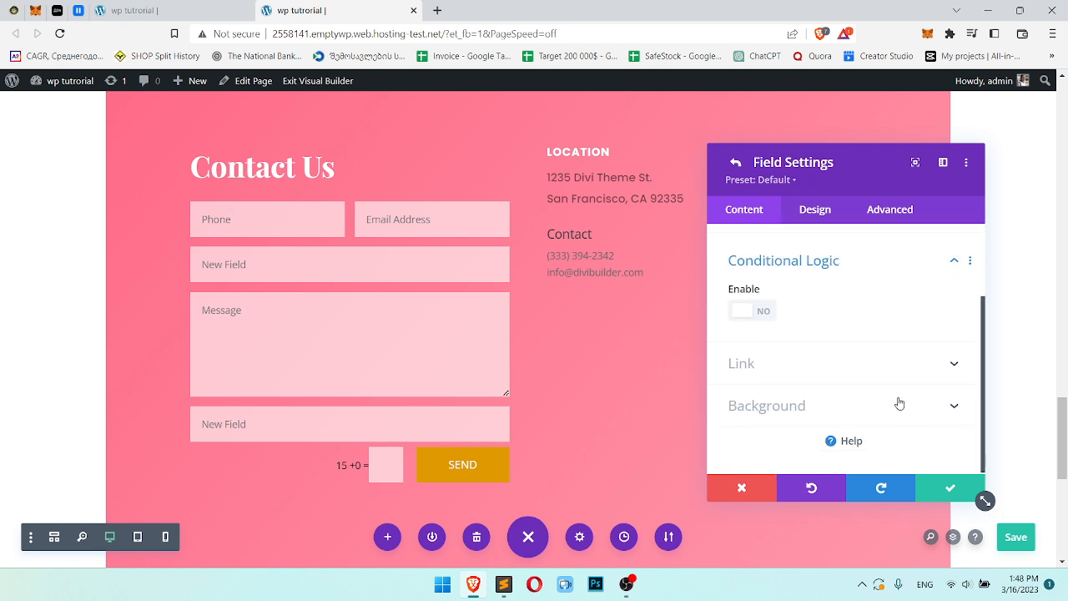
{"action": "left_click", "coordinate": [756, 314]}
{"action": "scroll", "coordinate": [896, 343], "scroll_direction": "down", "scroll_amount": 1}
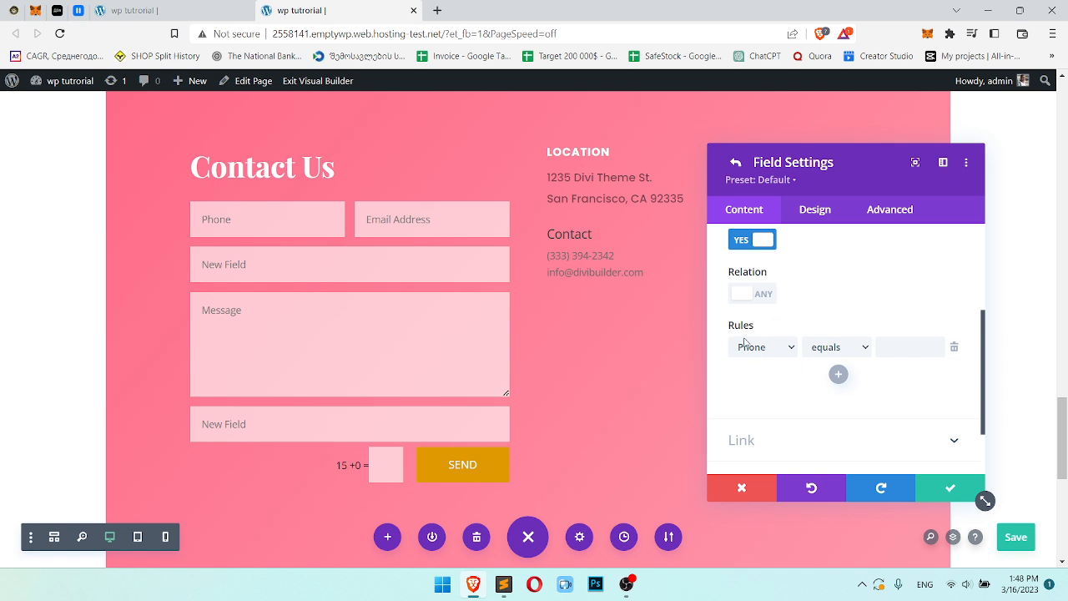
Try a conditional rule for the new field with Phone is less than 10, and clear the value
{"action": "left_click", "coordinate": [761, 349]}
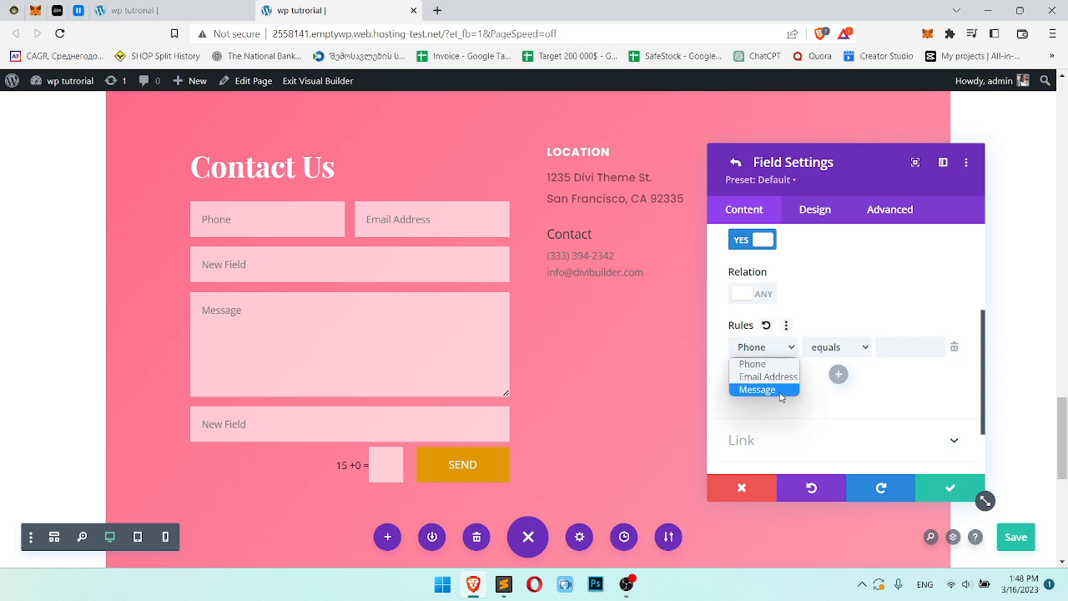
{"action": "left_click", "coordinate": [755, 364]}
{"action": "left_click", "coordinate": [837, 346]}
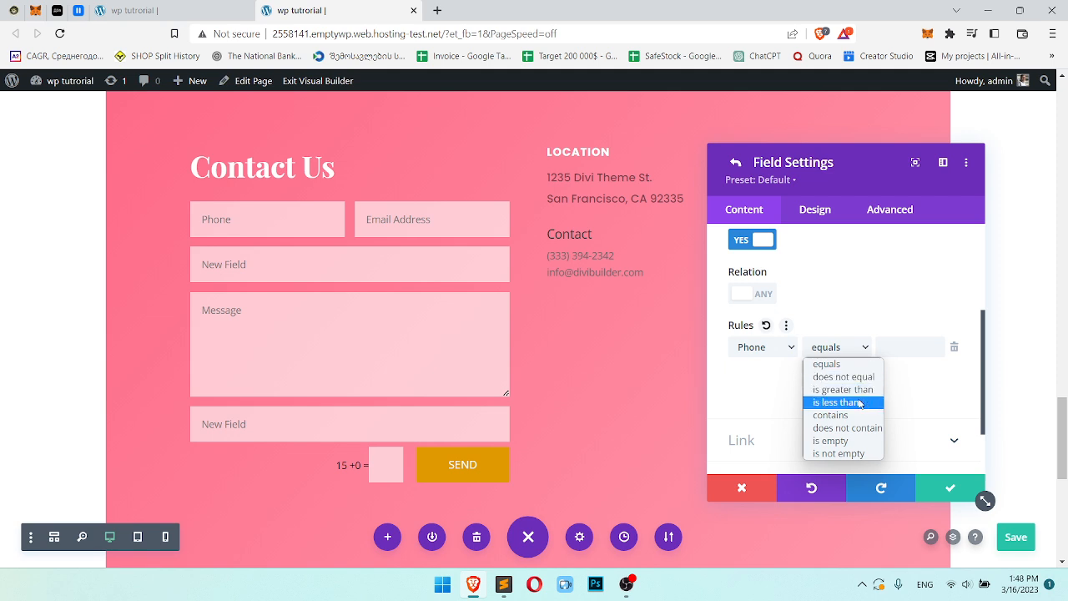
{"action": "left_click", "coordinate": [862, 401]}
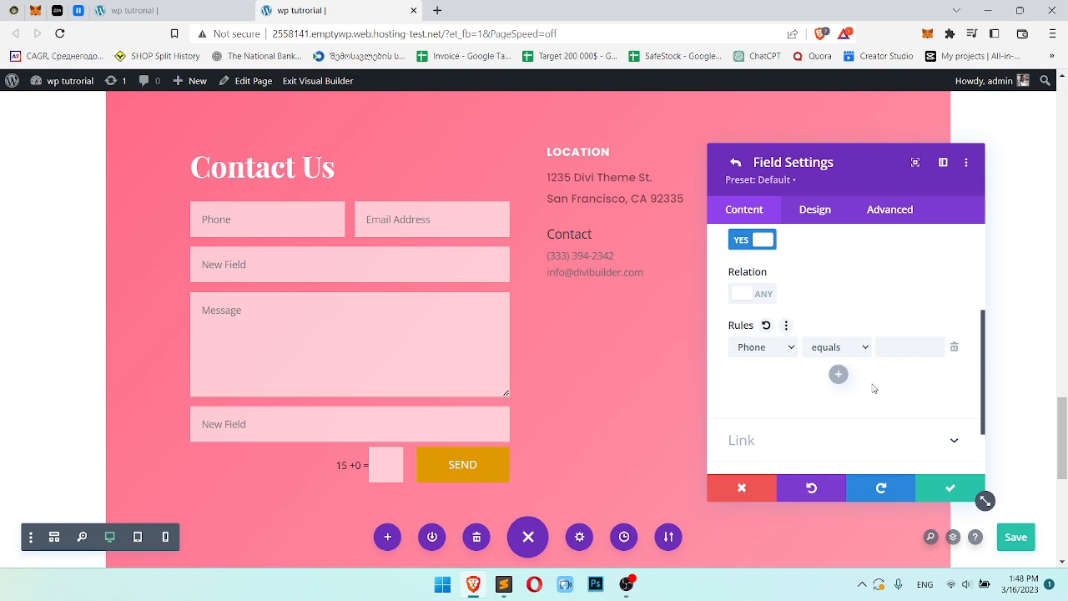
{"action": "left_click", "coordinate": [903, 350]}
{"action": "type", "text": "10"}
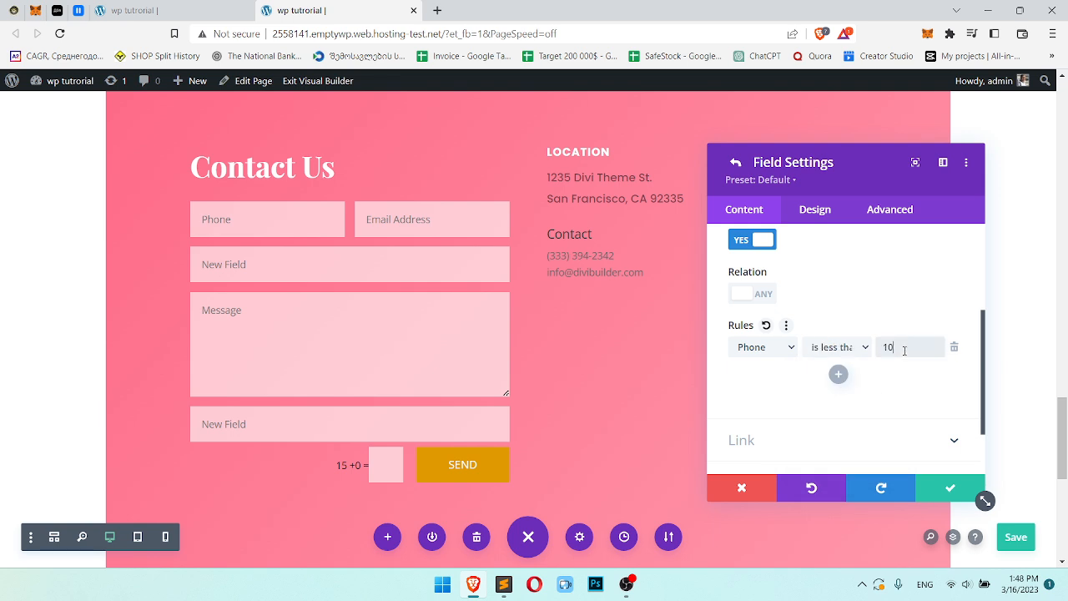
{"action": "double_click", "coordinate": [903, 351]}
{"action": "key", "text": "BackSpace"}
Set the new field's rule to Phone contains "title", and save the field, the form settings and the page
{"action": "left_click", "coordinate": [864, 346]}
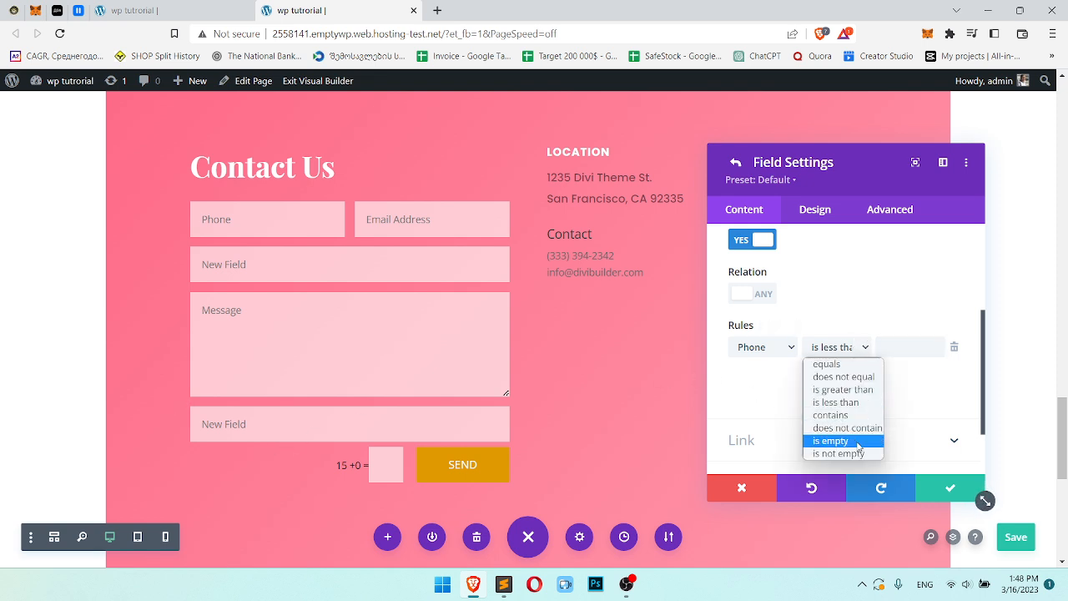
{"action": "left_click", "coordinate": [855, 415]}
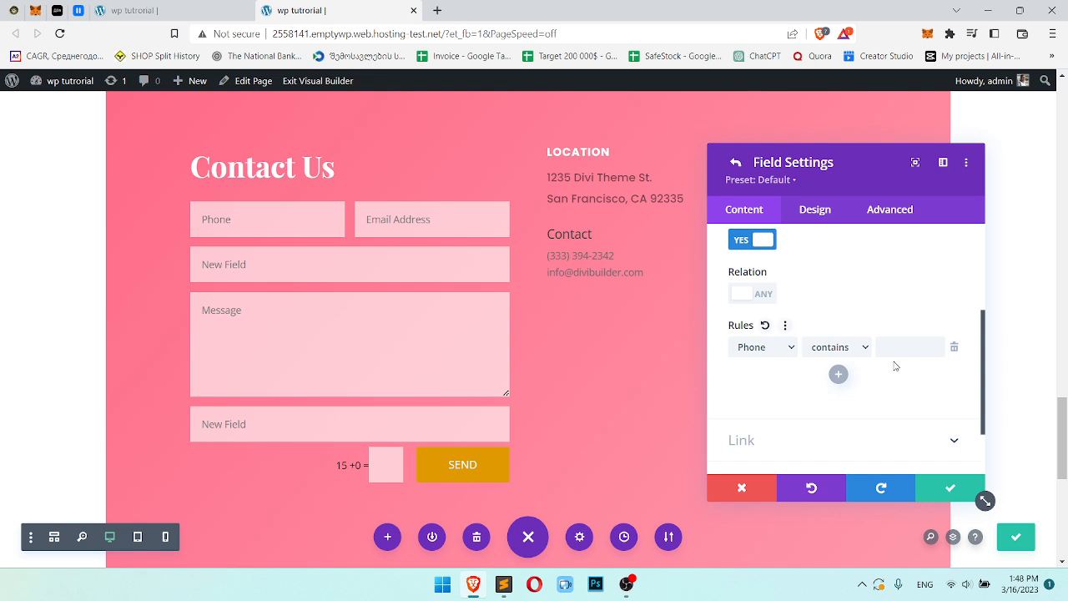
{"action": "type", "text": "title"}
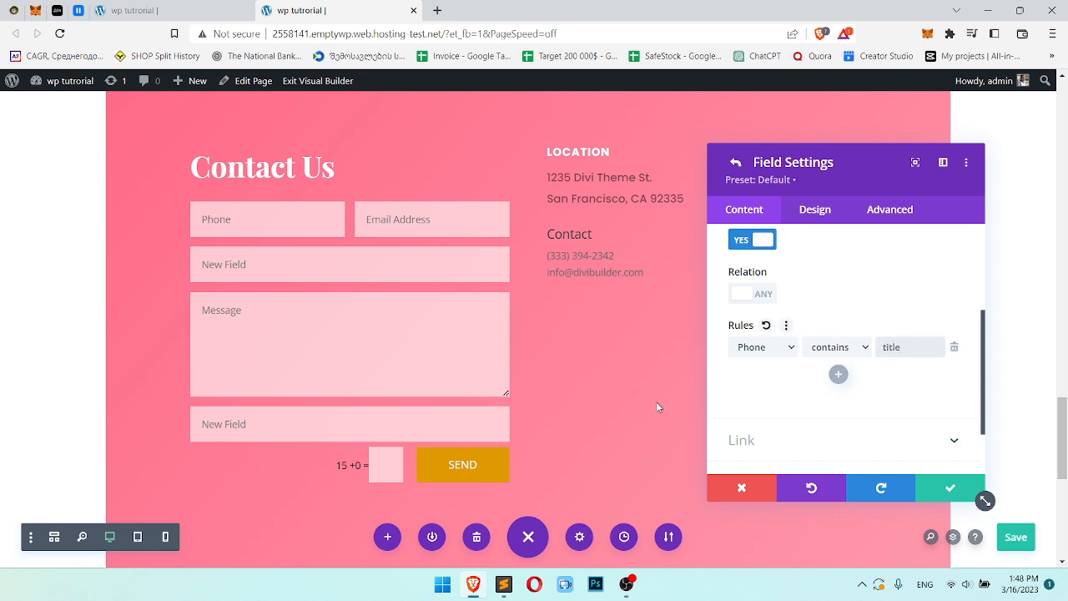
{"action": "left_click", "coordinate": [947, 488]}
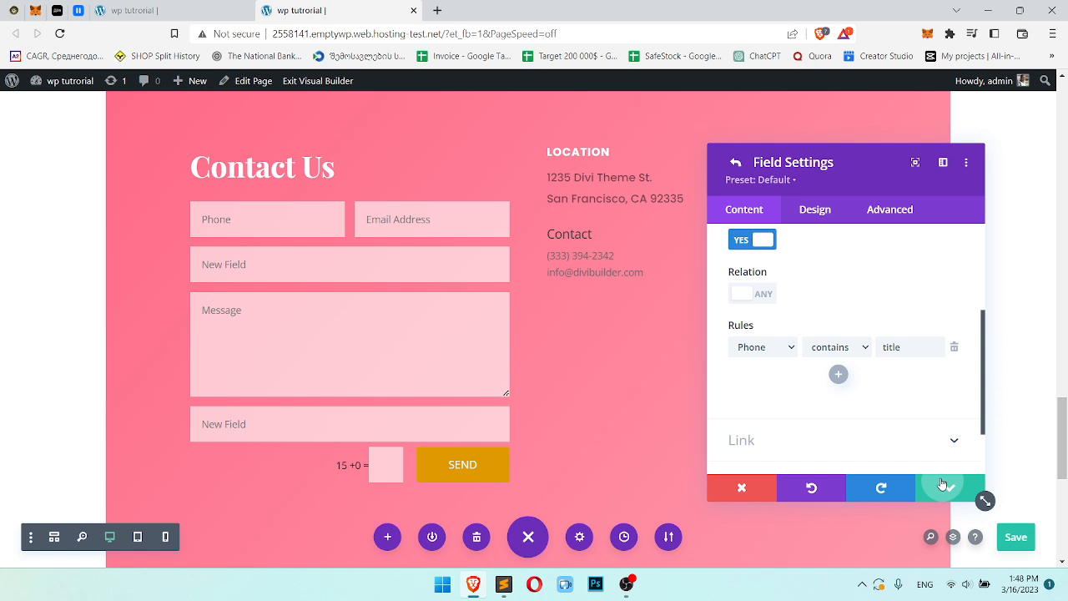
{"action": "left_click", "coordinate": [1024, 535]}
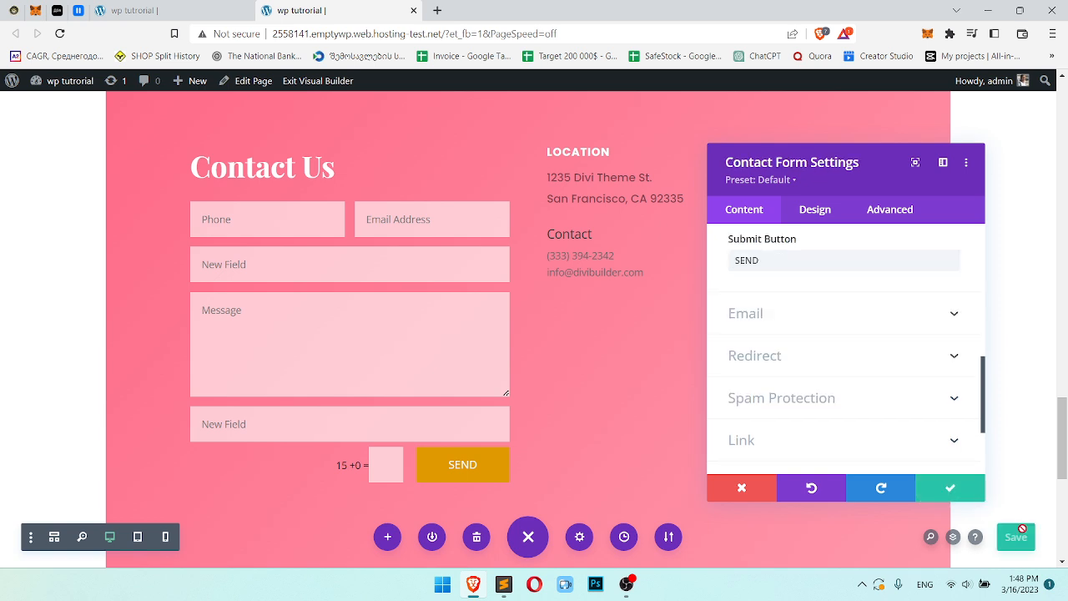
{"action": "left_click", "coordinate": [949, 487]}
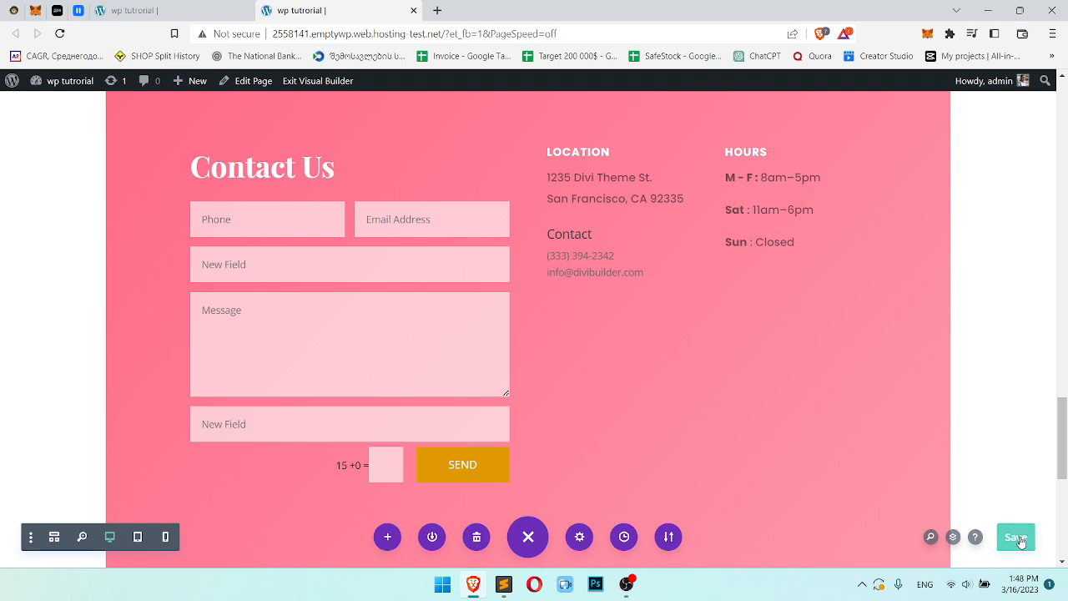
Try the form on the live page with "1" as the email address and "sada" as the phone
{"action": "left_click", "coordinate": [221, 8]}
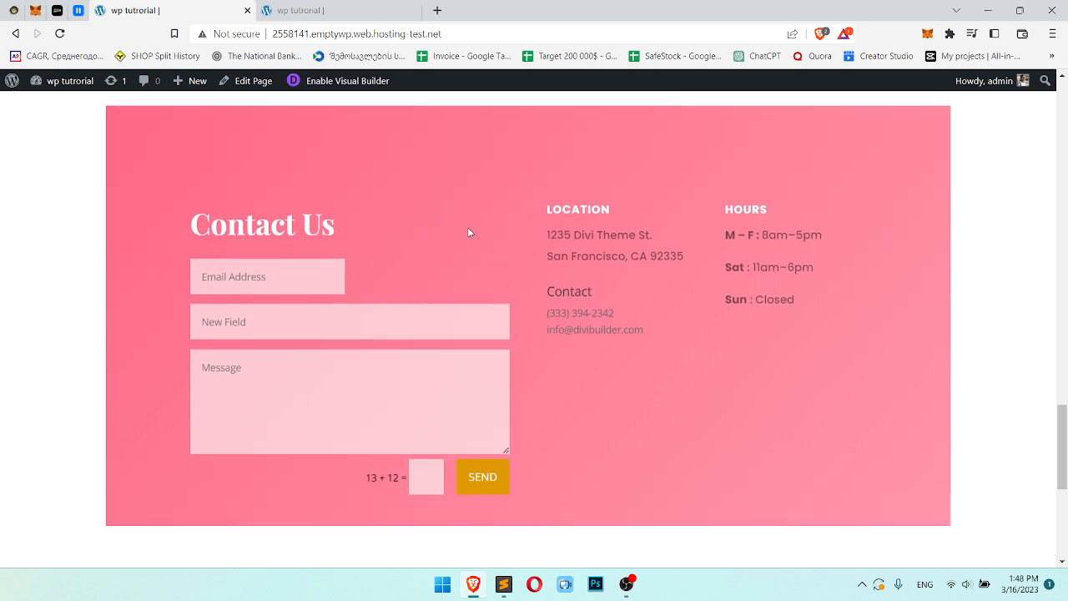
{"action": "scroll", "coordinate": [467, 232], "scroll_direction": "down", "scroll_amount": 2}
{"action": "left_click", "coordinate": [280, 147]}
{"action": "type", "text": "1"}
{"action": "left_click", "coordinate": [246, 140]}
{"action": "type", "text": "sada"}
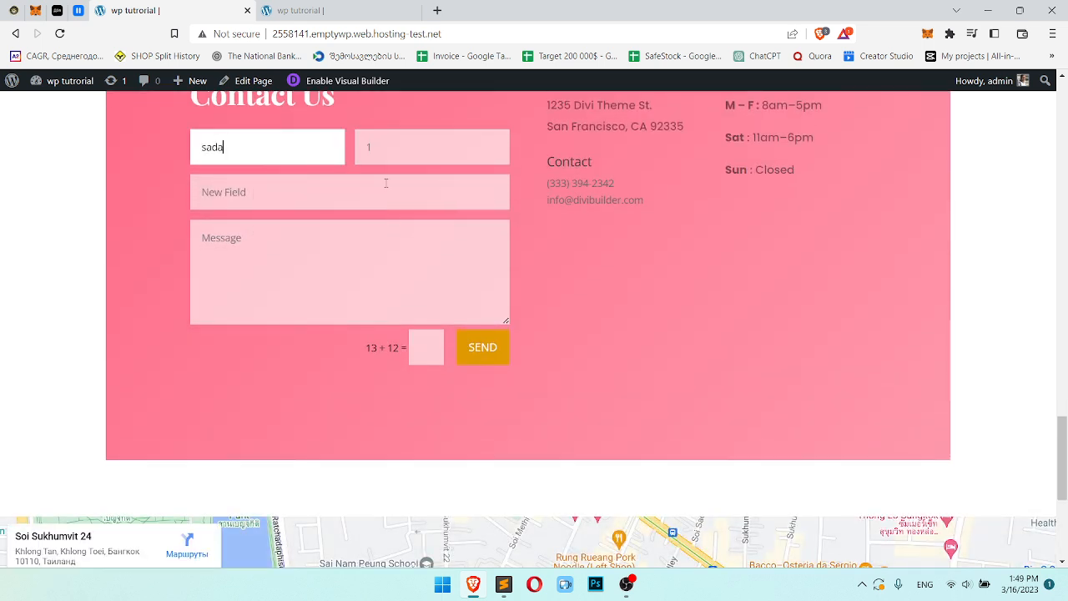
Reload the live page, fill in the contact's email from the saved suggestion and enter "title" in the Phone field
{"action": "left_click", "coordinate": [299, 10]}
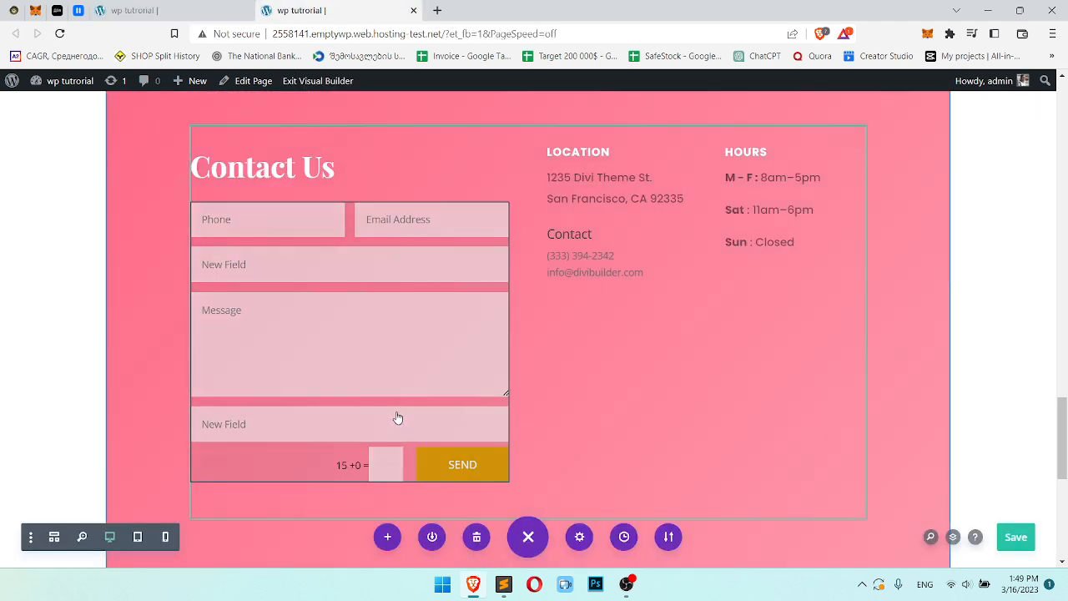
{"action": "left_click", "coordinate": [252, 5]}
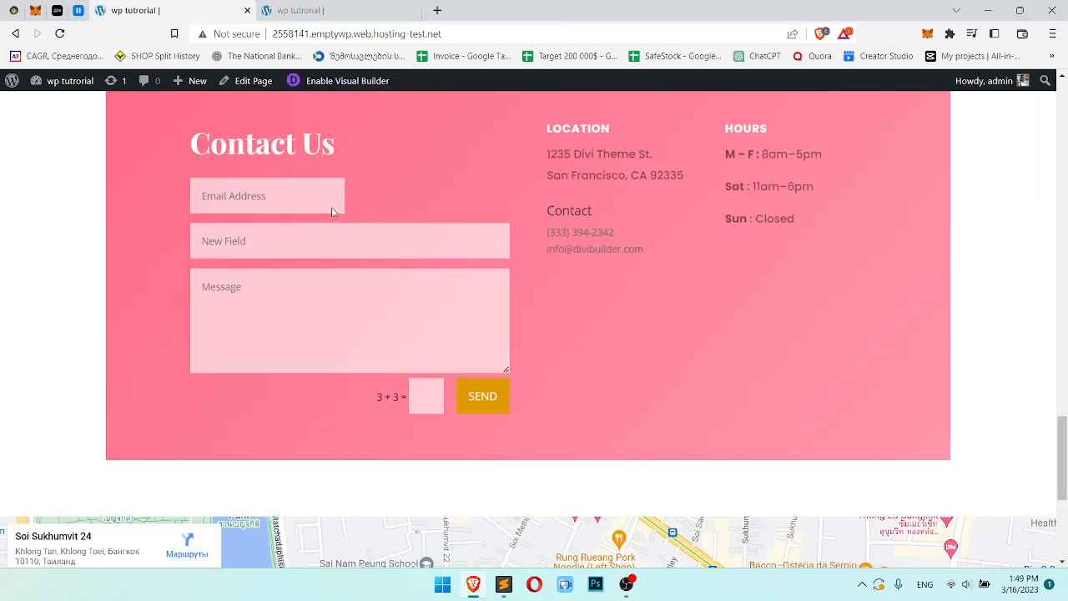
{"action": "left_click", "coordinate": [271, 159]}
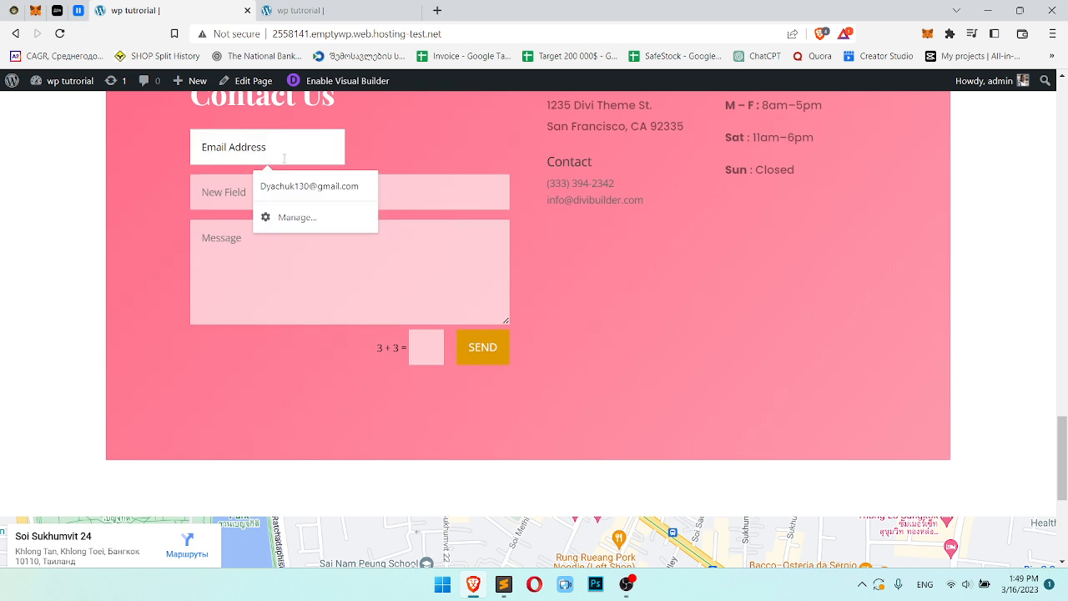
{"action": "key", "text": "Down"}
{"action": "key", "text": "Return"}
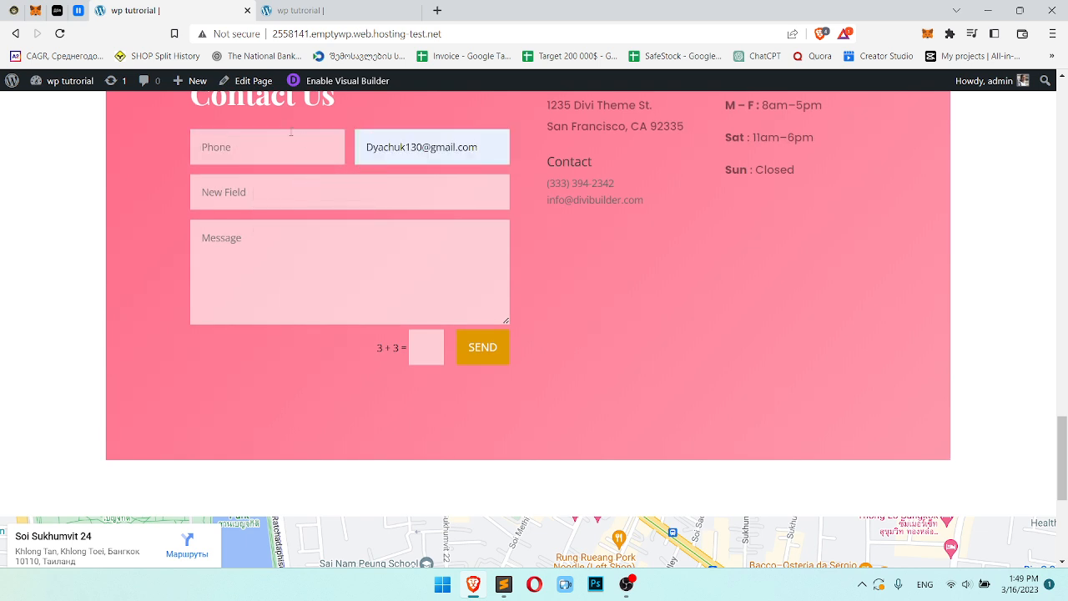
{"action": "type", "text": "titl"}
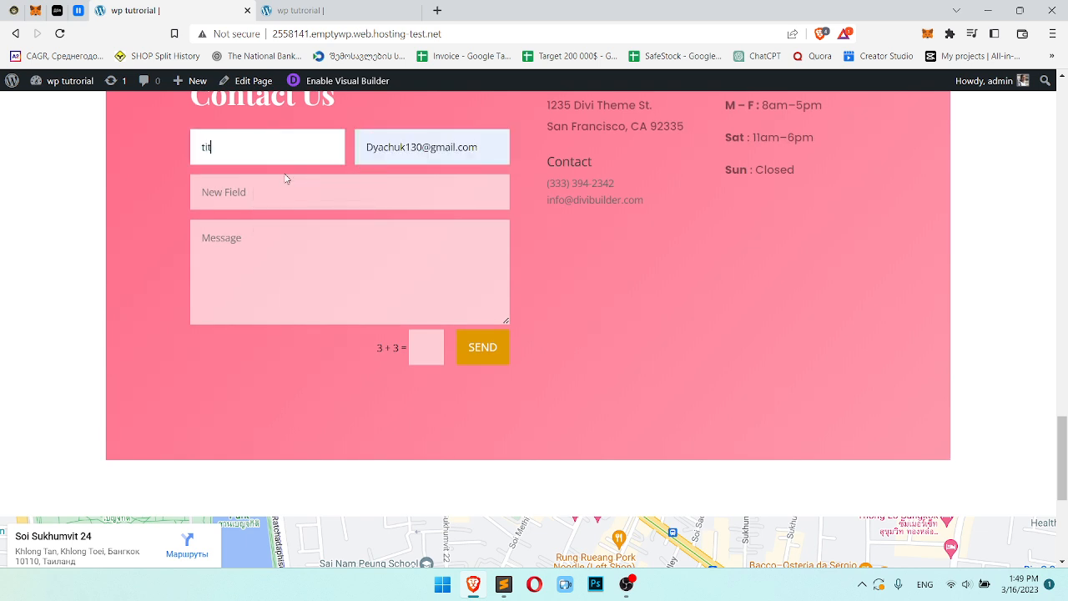
{"action": "type", "text": "e"}
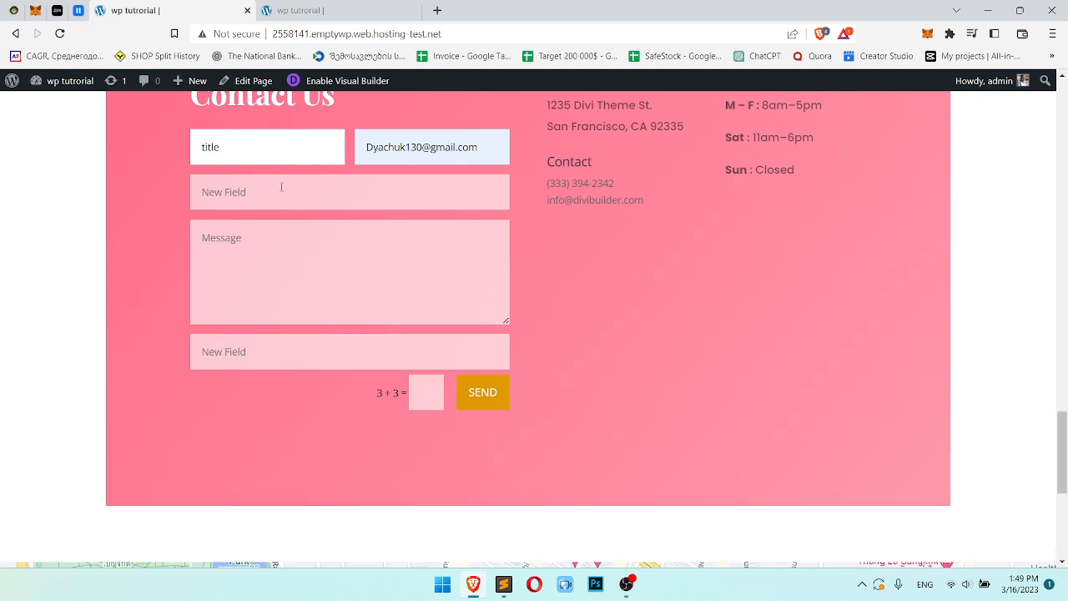
Test the conditional field on the live form by altering the Phone text, ending with "titl"
{"action": "double_click", "coordinate": [241, 150]}
{"action": "left_click", "coordinate": [239, 147]}
{"action": "type", "text": "1"}
{"action": "left_click", "coordinate": [607, 279]}
{"action": "left_click", "coordinate": [246, 147]}
{"action": "key", "text": "BackSpace"}
{"action": "left_click", "coordinate": [691, 295]}
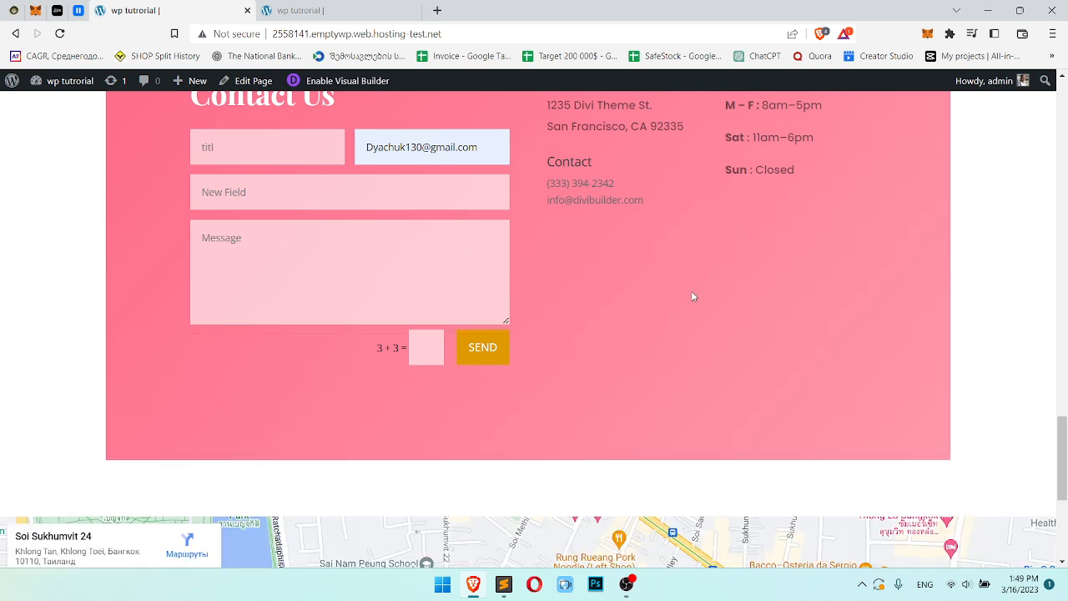